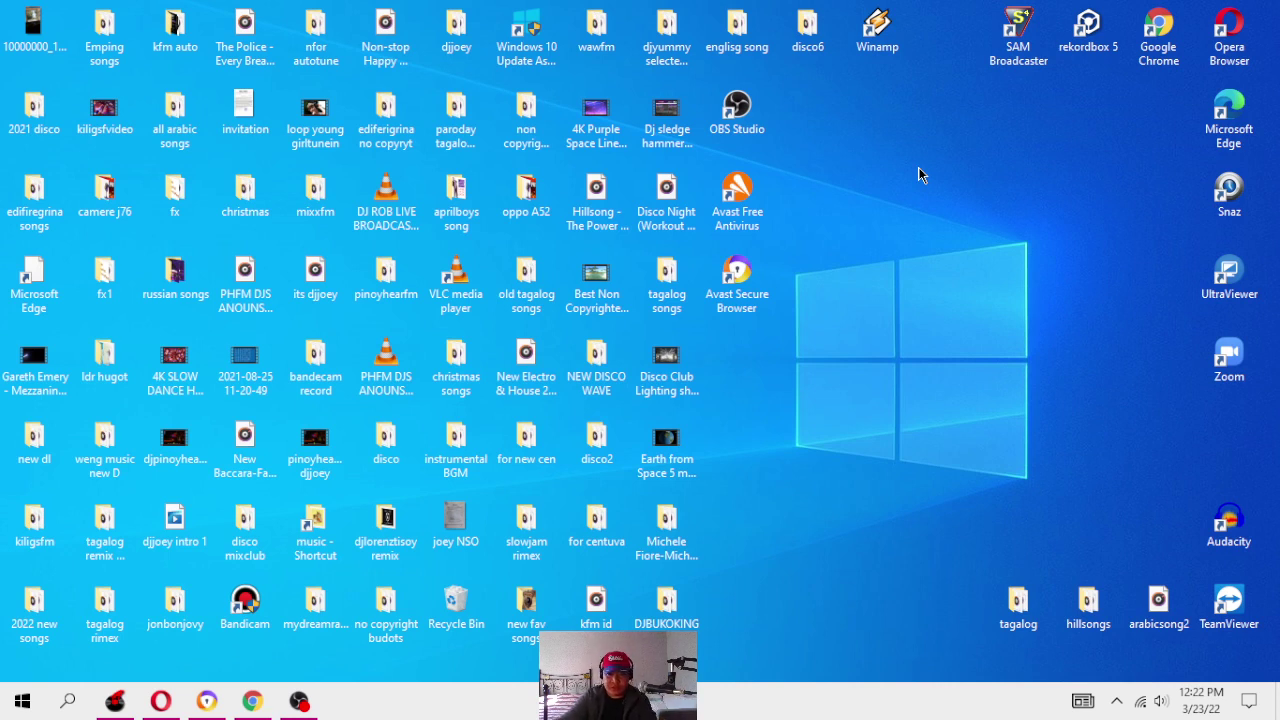
pyautogui.click(1035, 190)
pyautogui.rightClick(1035, 190)
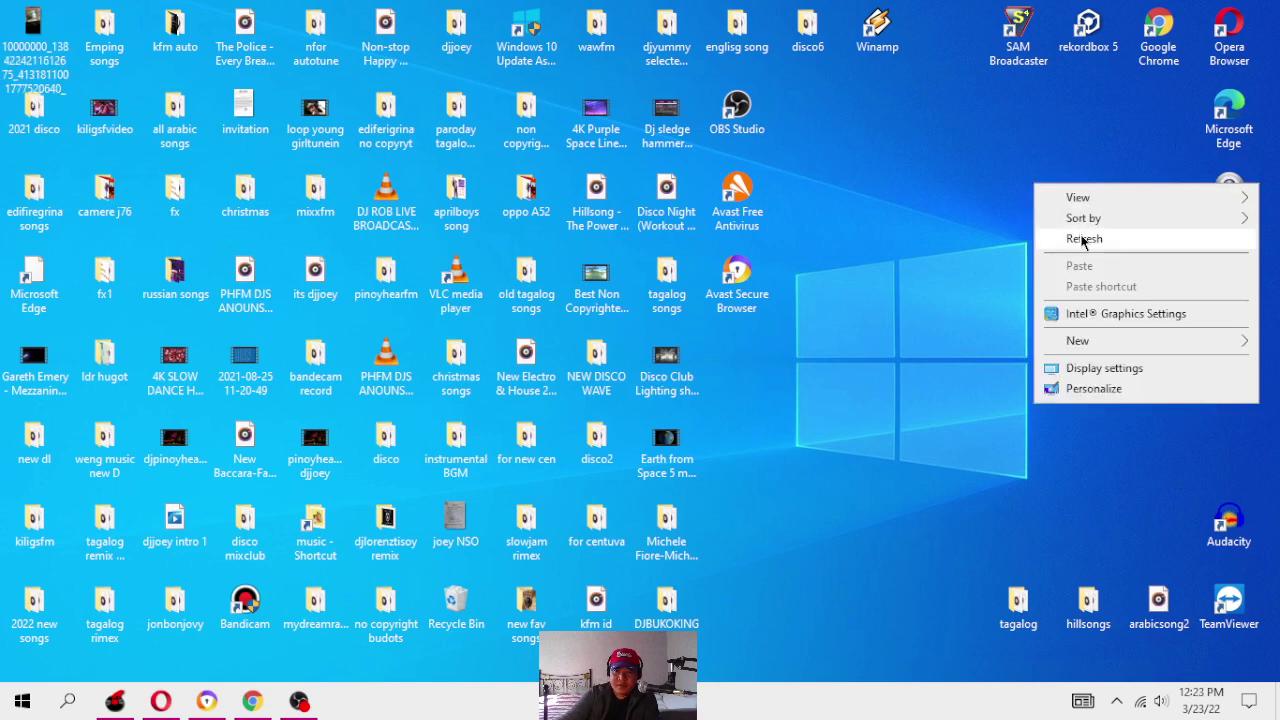
pyautogui.click(1084, 237)
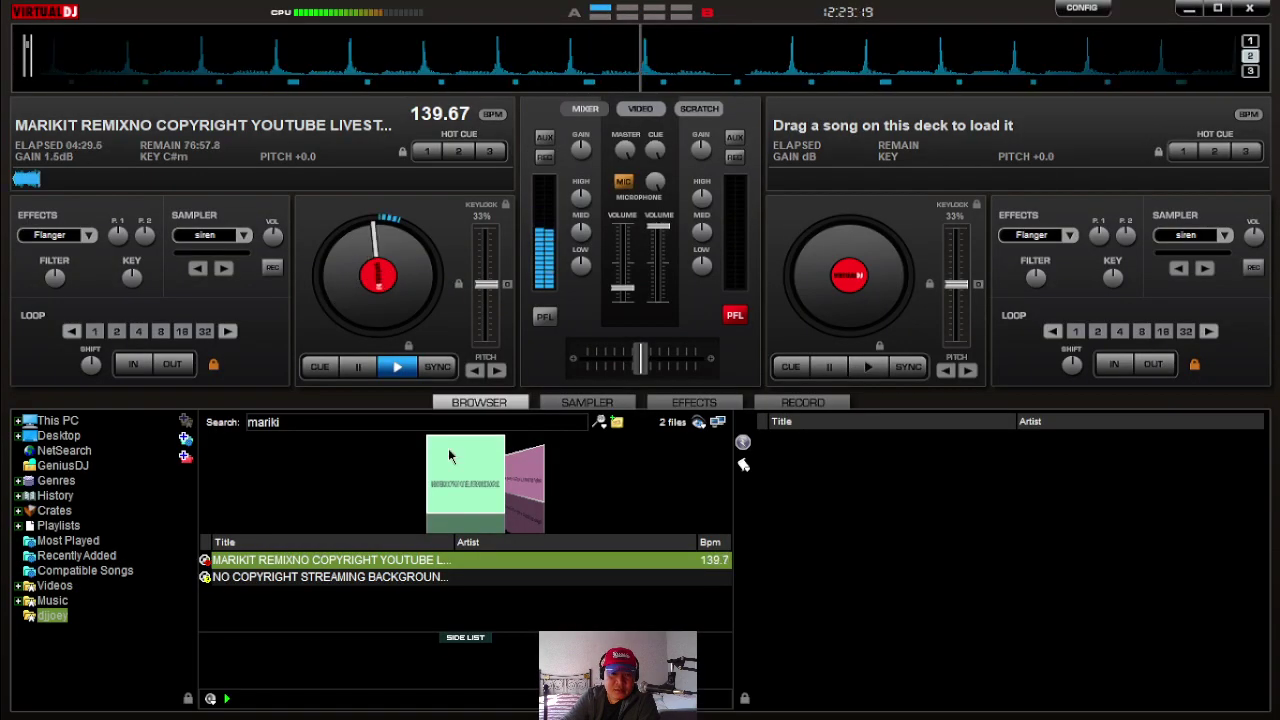
# Step: Switch to VirtualDJ, lower the playing deck's volume slightly, and return to the desktop
pyautogui.click(115, 703)
pyautogui.moveTo(625, 289); pyautogui.dragTo(625, 296)
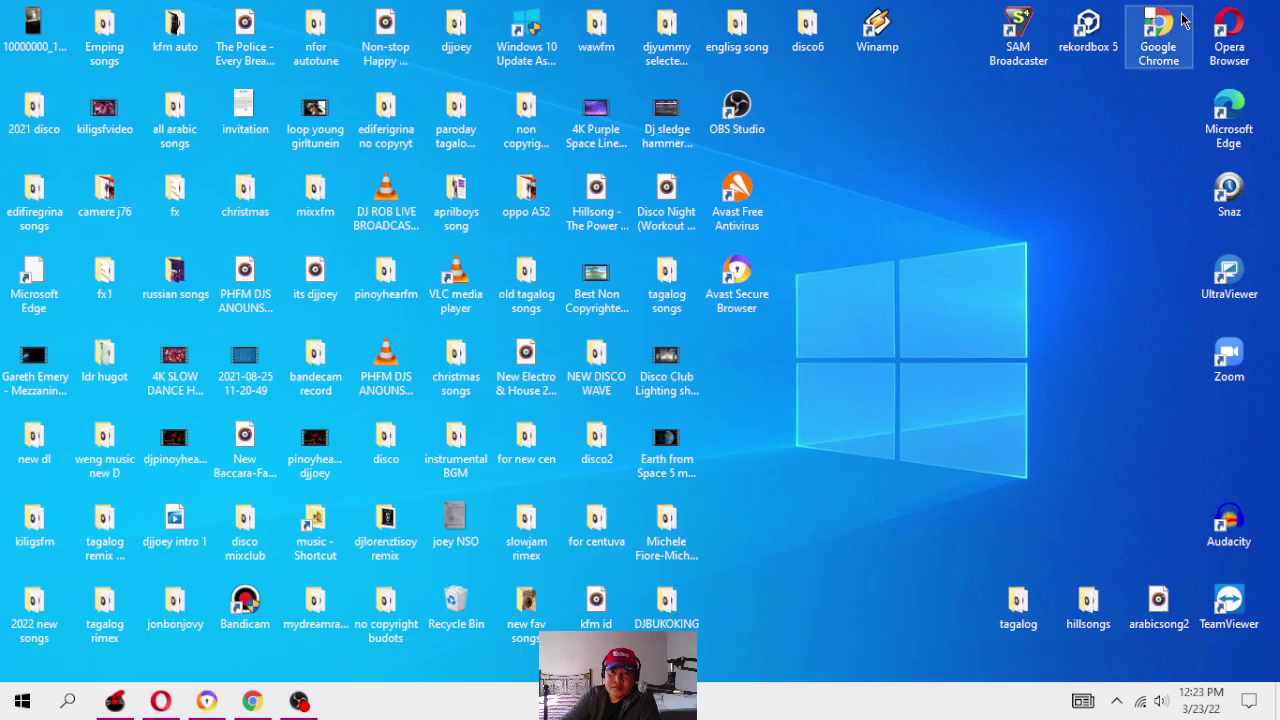
pyautogui.click(1189, 8)
pyautogui.rightClick(1060, 226)
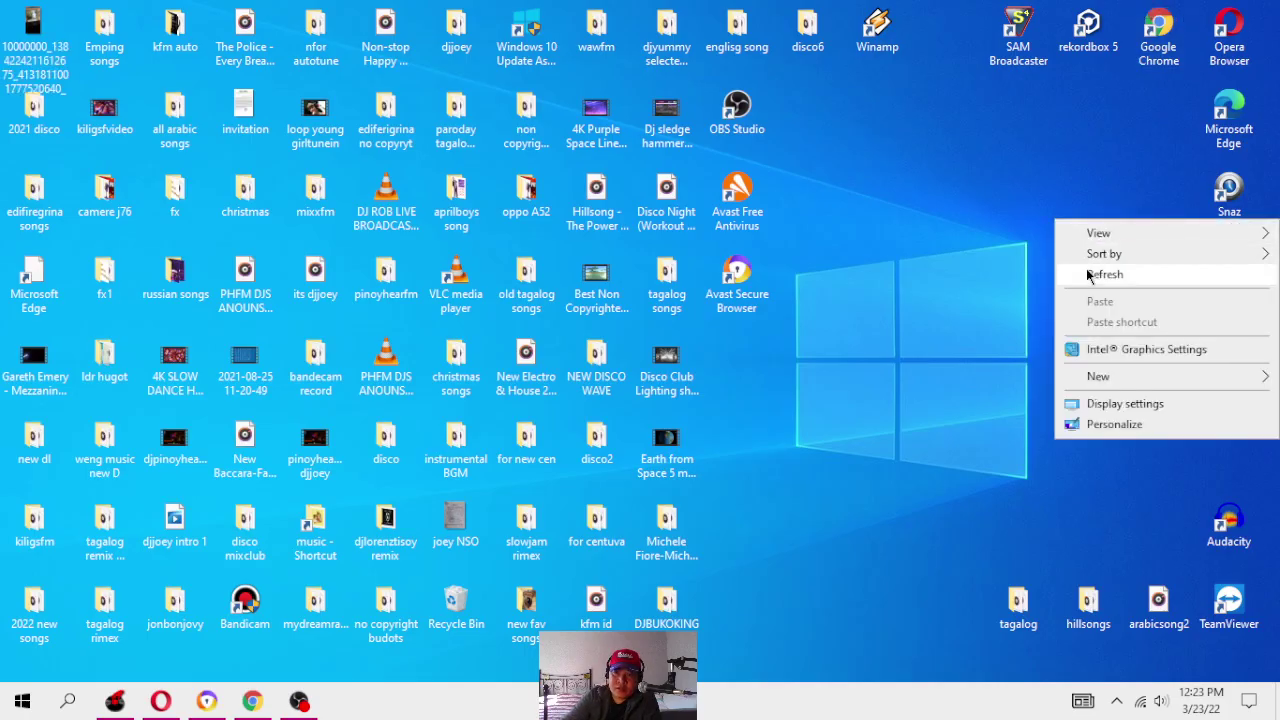
pyautogui.click(1081, 270)
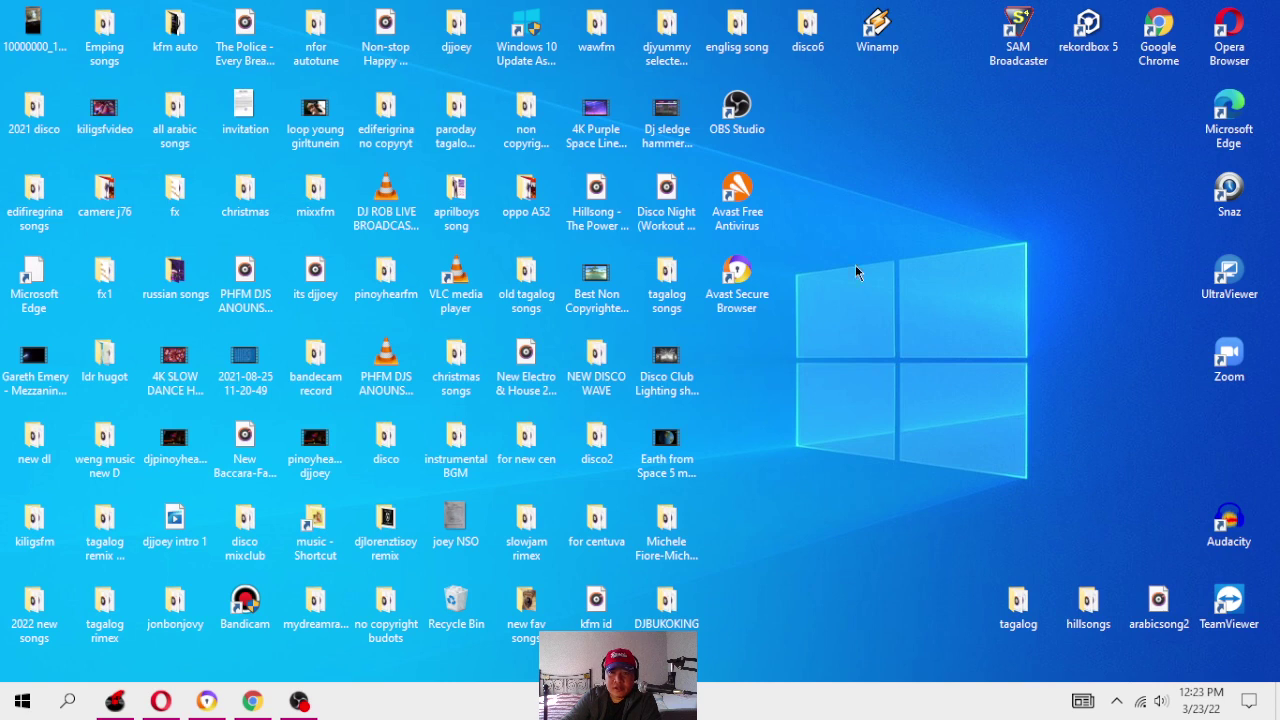
# Step: Launch SAM Broadcaster as administrator and turn on the Voice FX microphone
pyautogui.click(1030, 42)
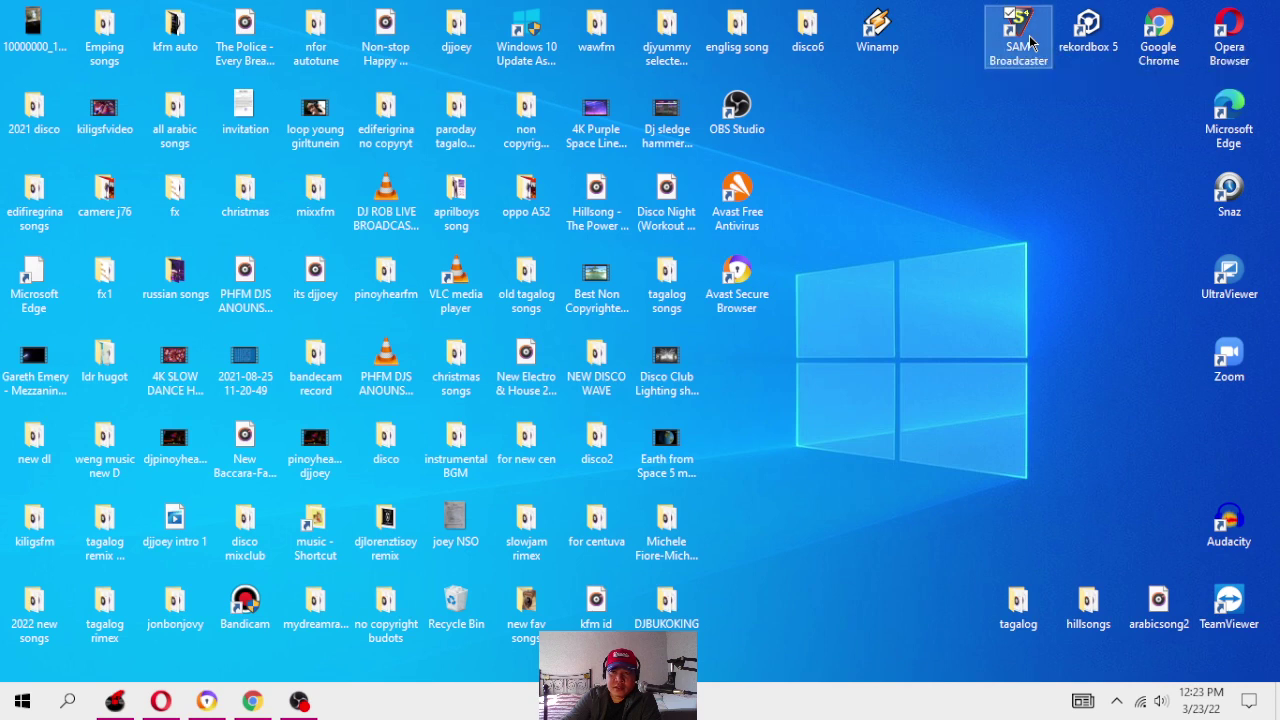
pyautogui.doubleClick(1030, 42)
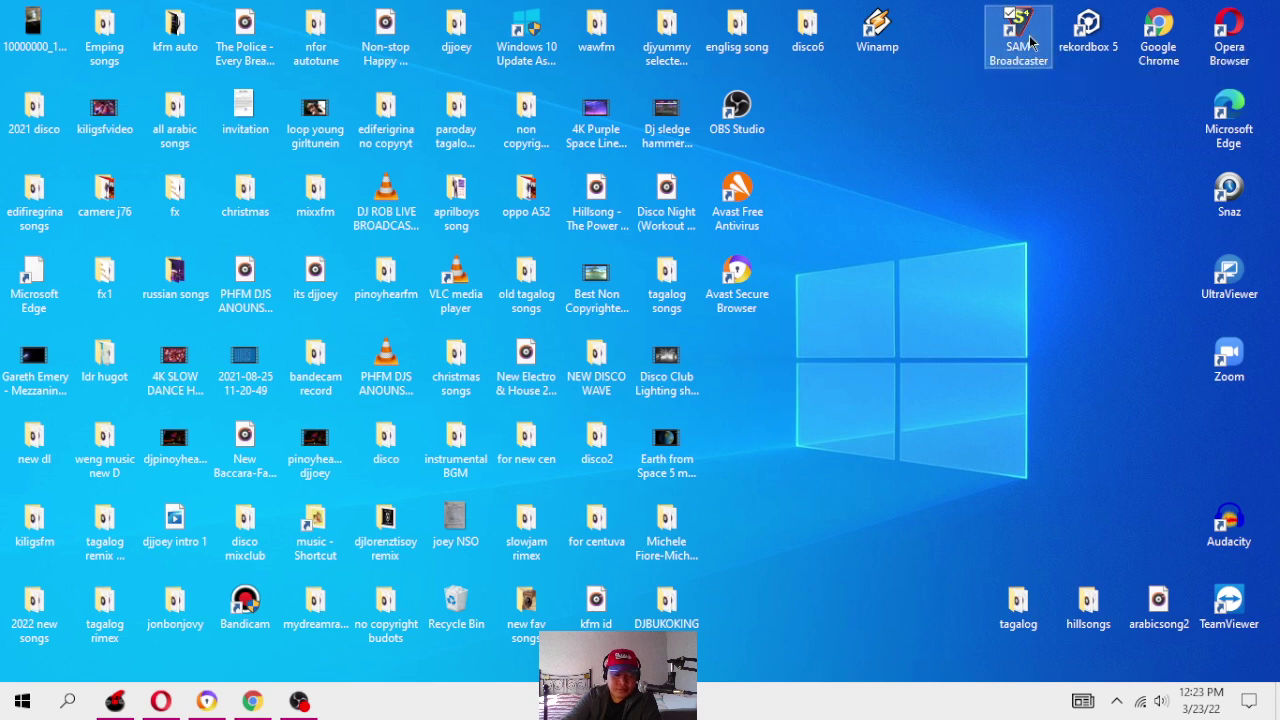
pyautogui.rightClick(1030, 42)
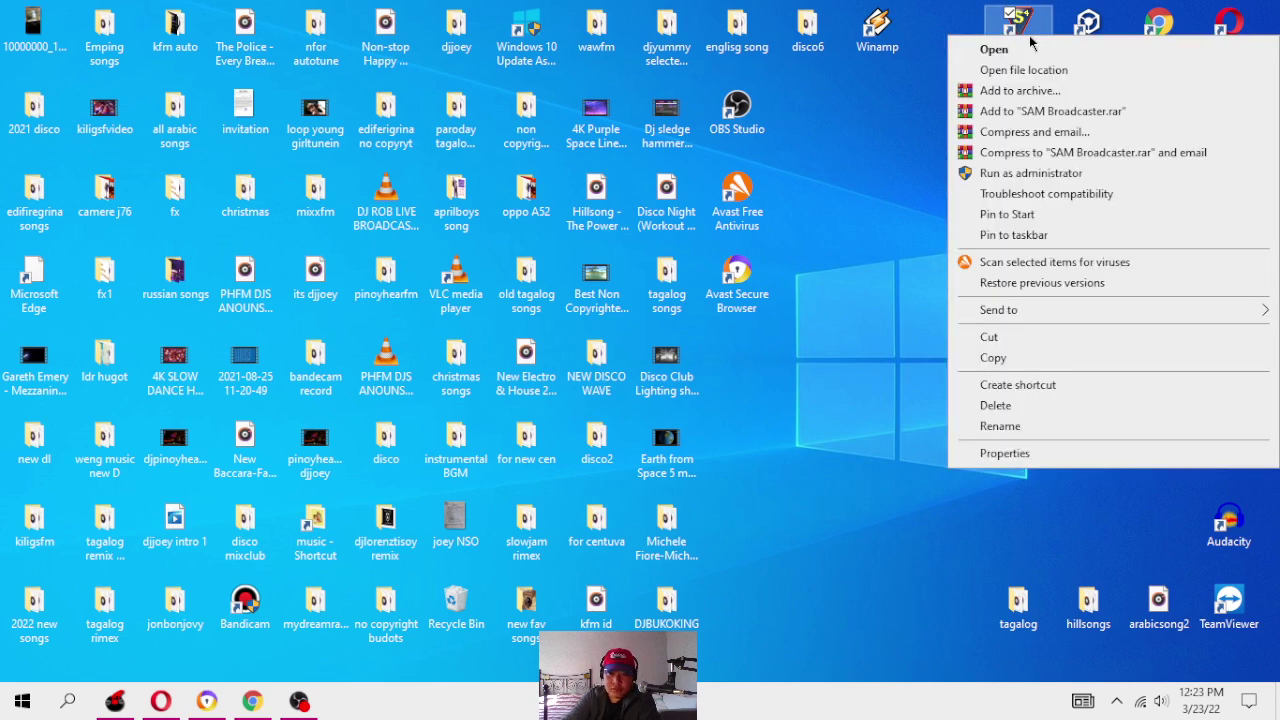
pyautogui.click(1086, 175)
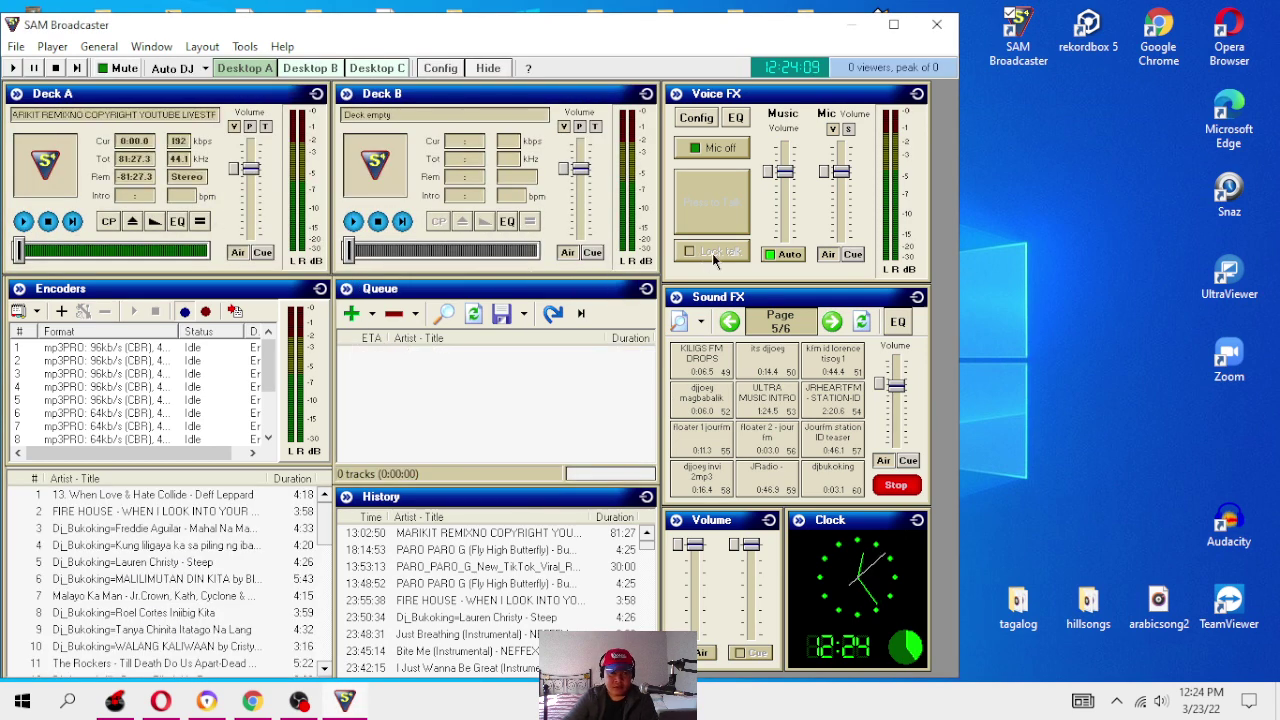
pyautogui.click(719, 150)
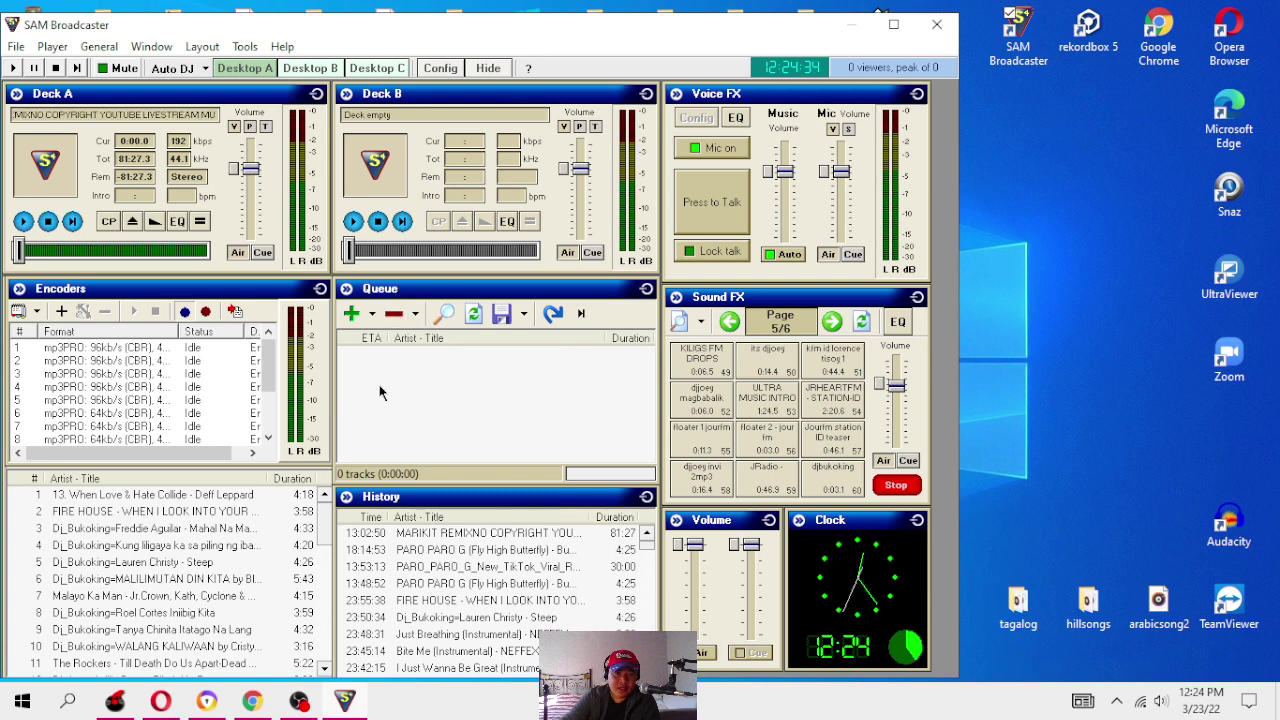
# Step: Add all the media files in the Downloads folder to the queue
pyautogui.click(374, 314)
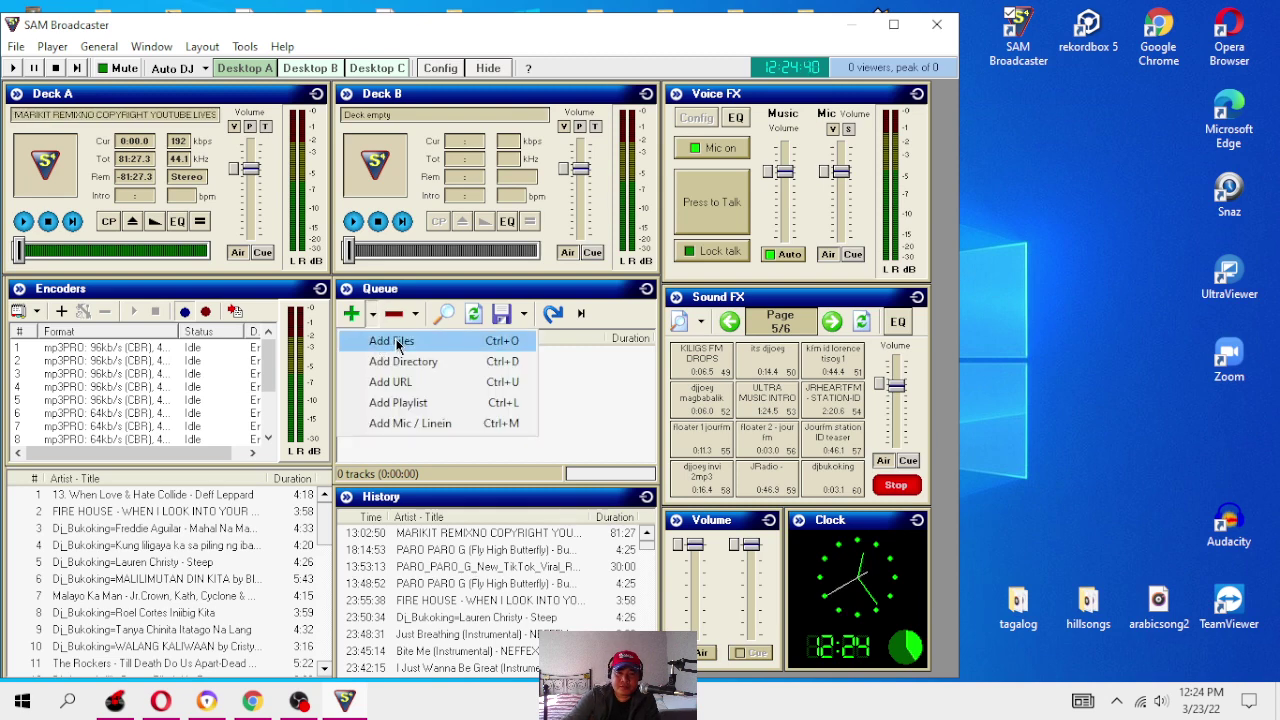
pyautogui.click(398, 342)
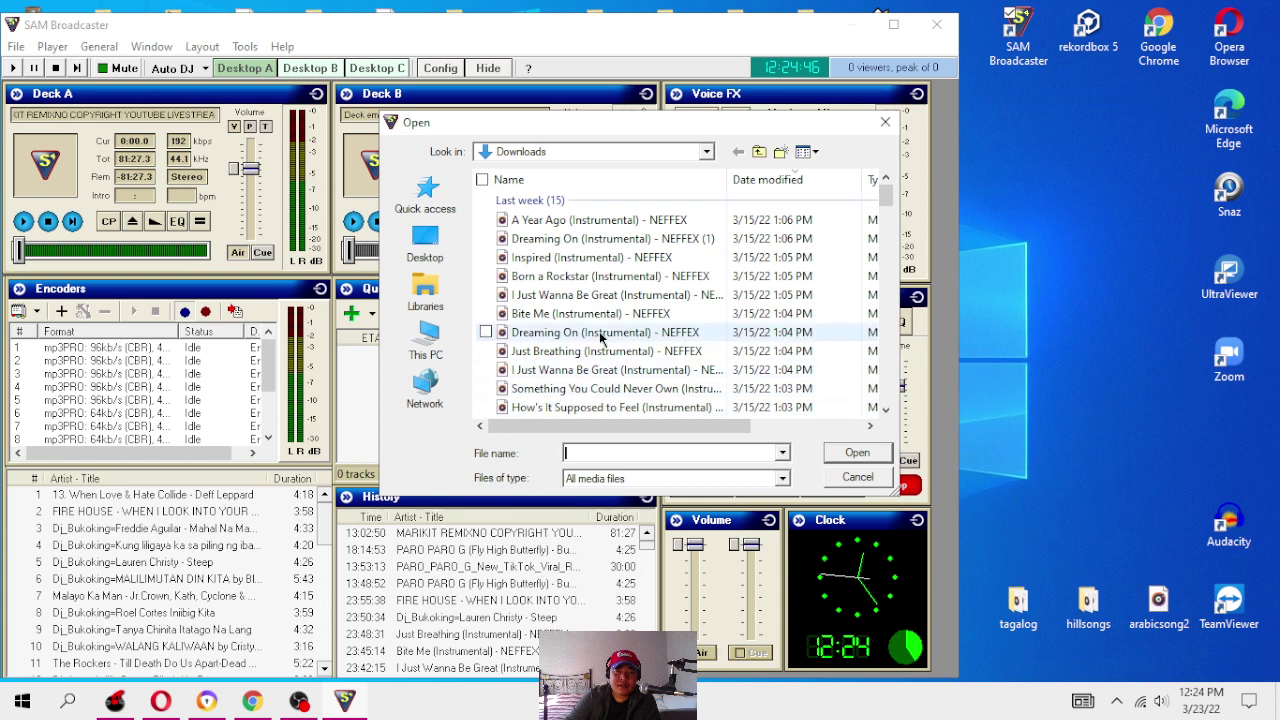
pyautogui.click(482, 181)
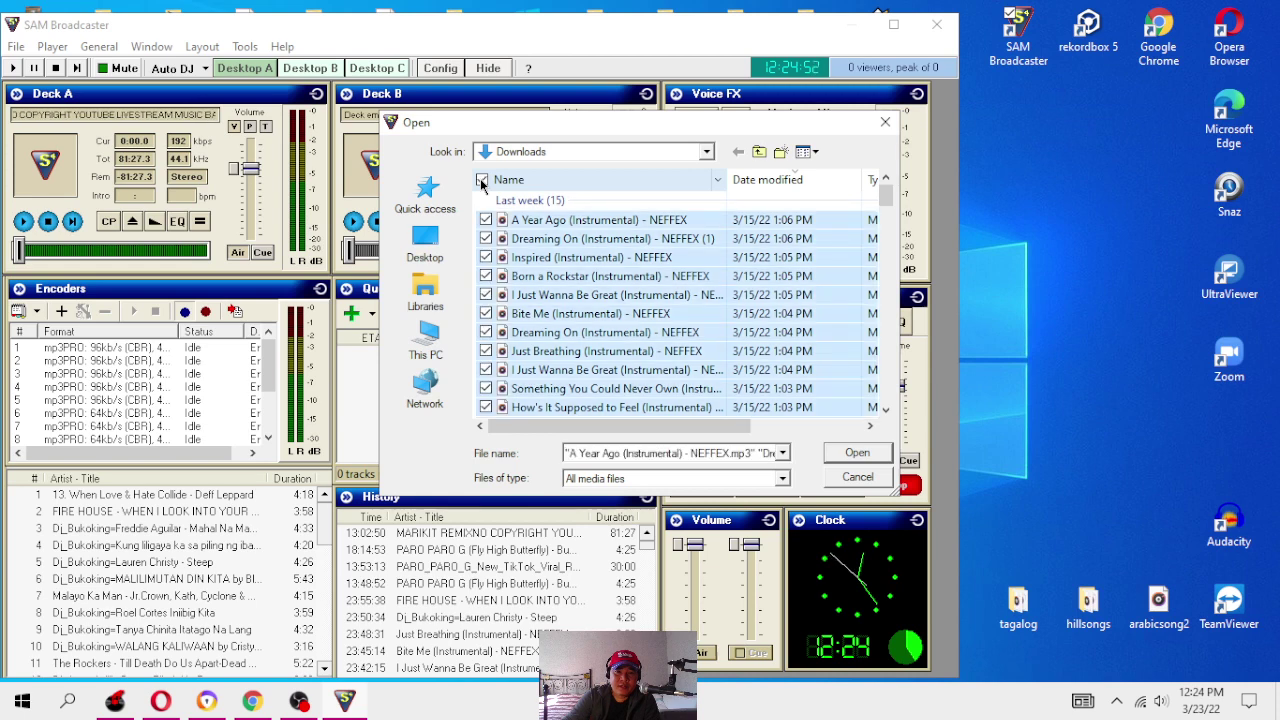
pyautogui.click(857, 453)
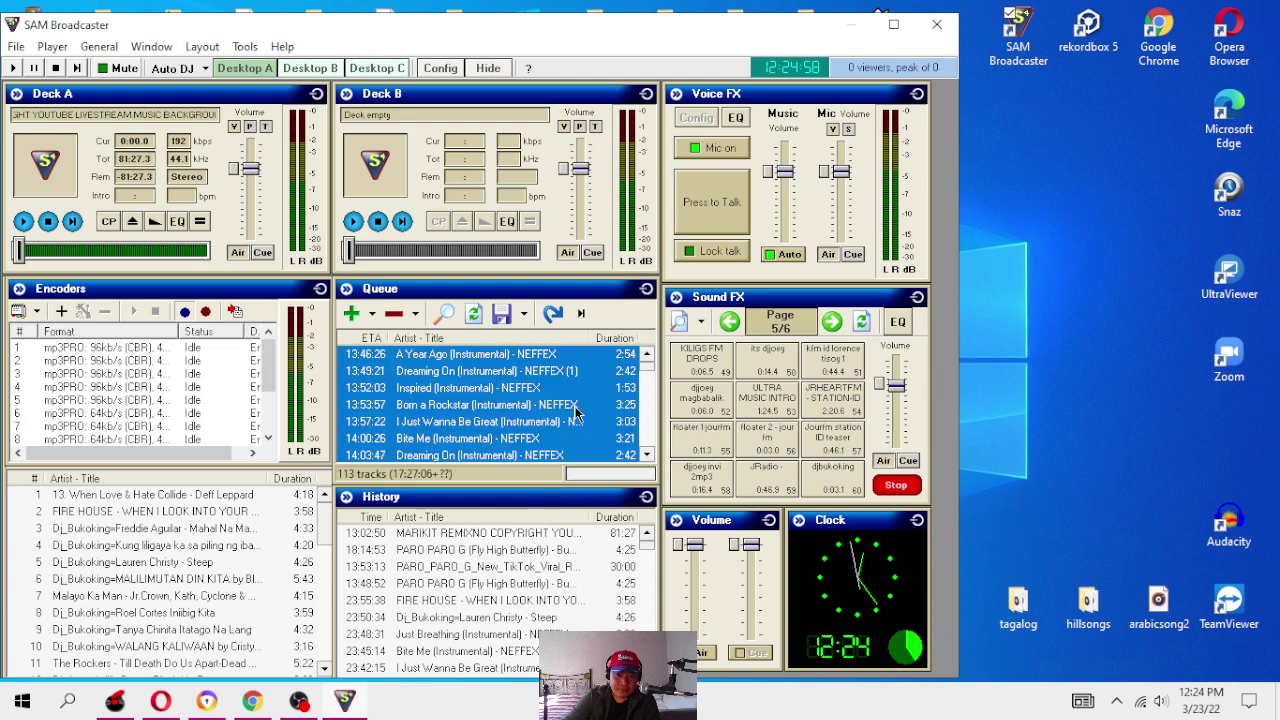
pyautogui.click(477, 316)
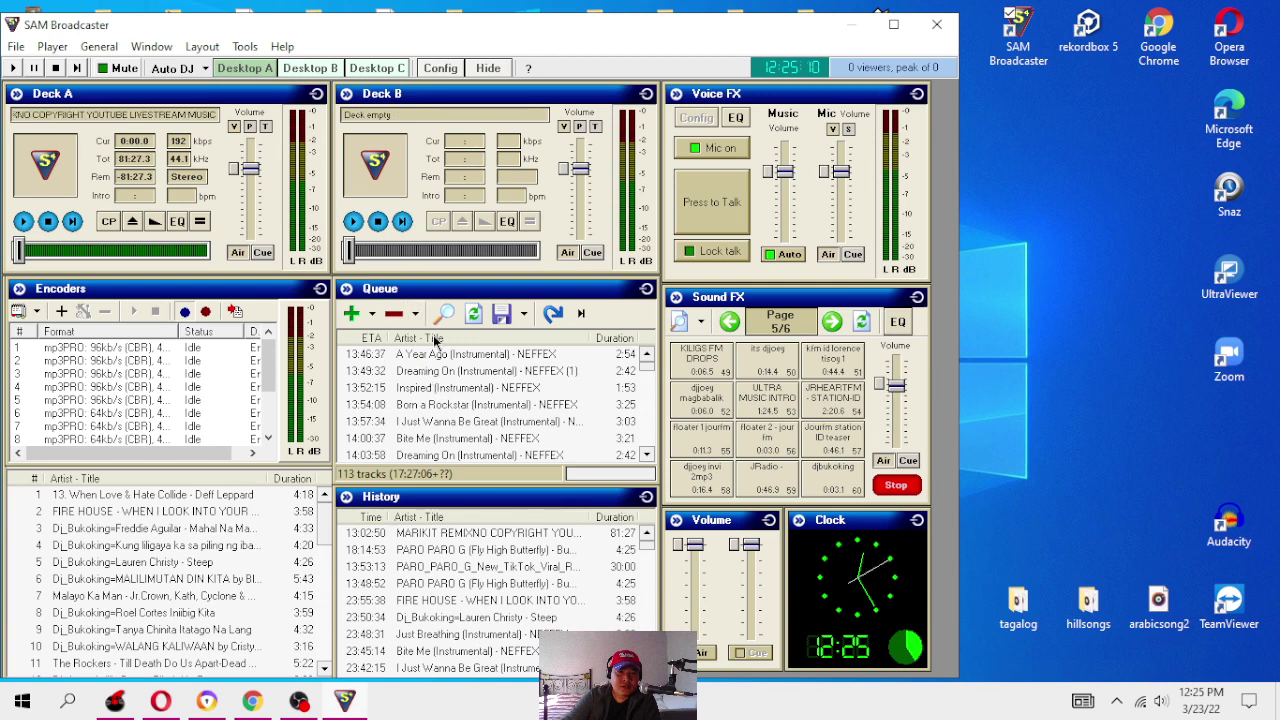
# Step: Load "Dreaming On (Instrumental) - NEFFEX (1)" from the queue into Deck B and play it
pyautogui.click(450, 372)
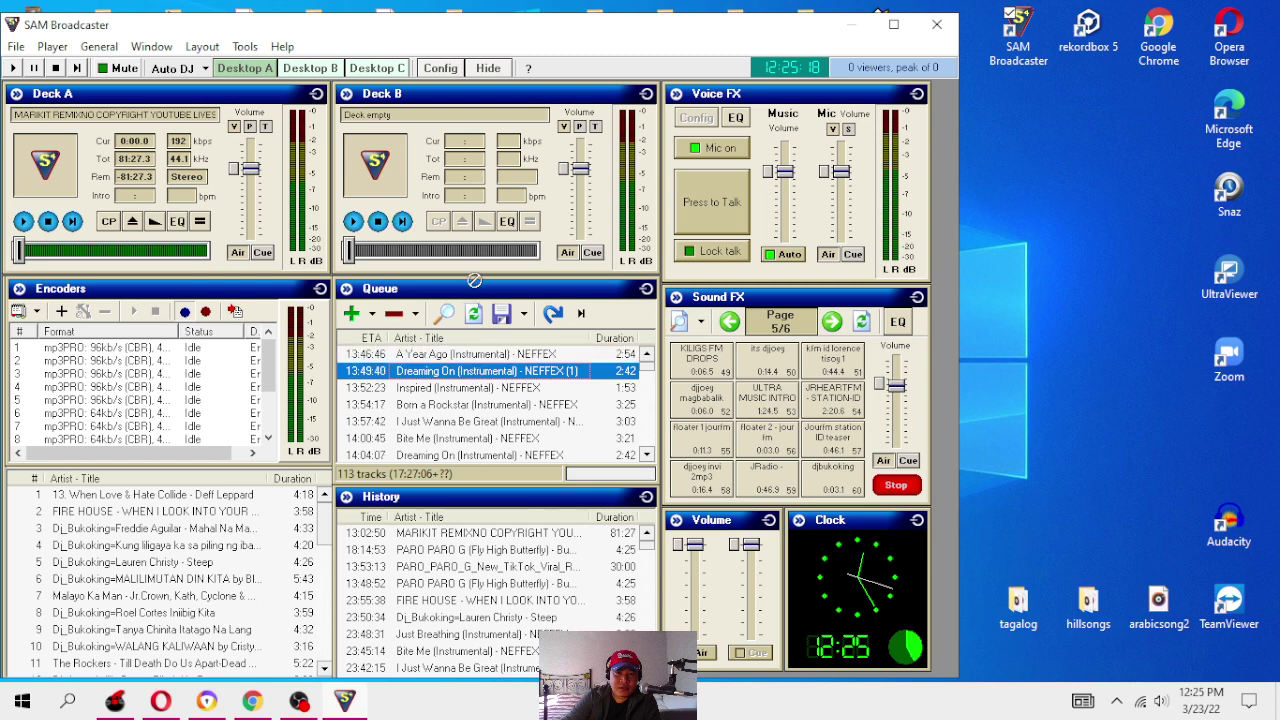
pyautogui.moveTo(476, 184); pyautogui.dragTo(473, 181)
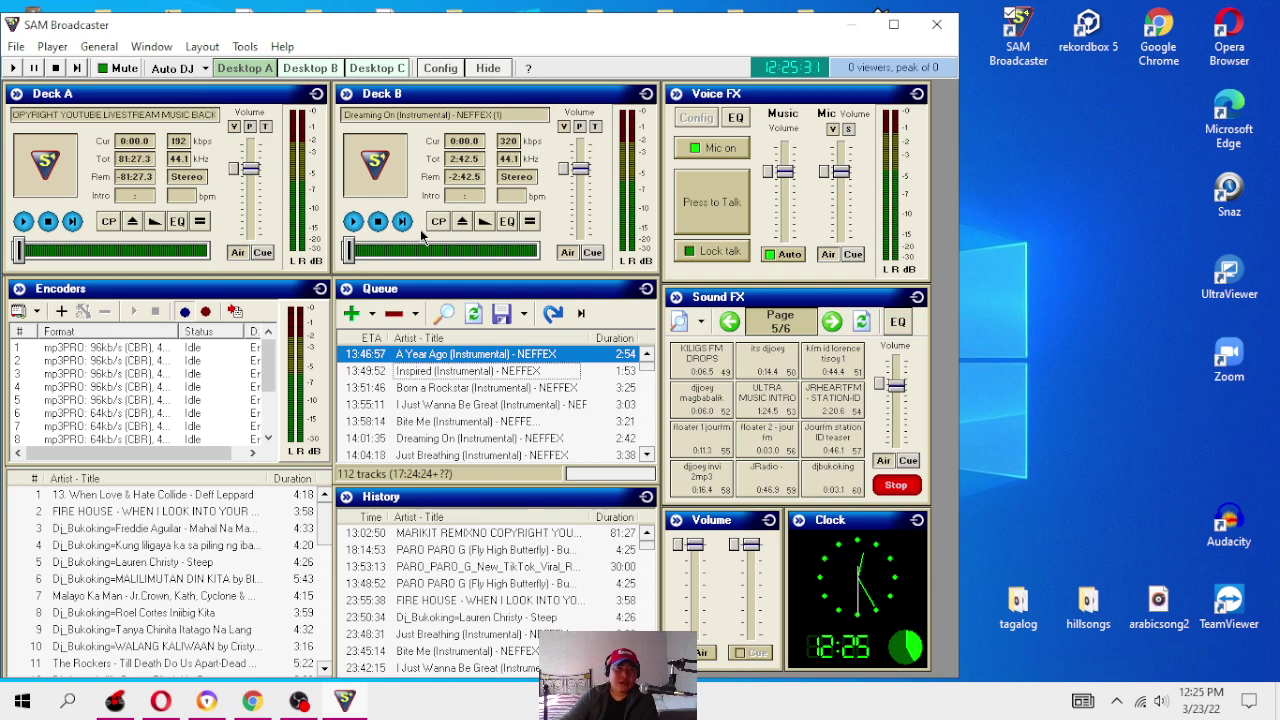
pyautogui.click(355, 221)
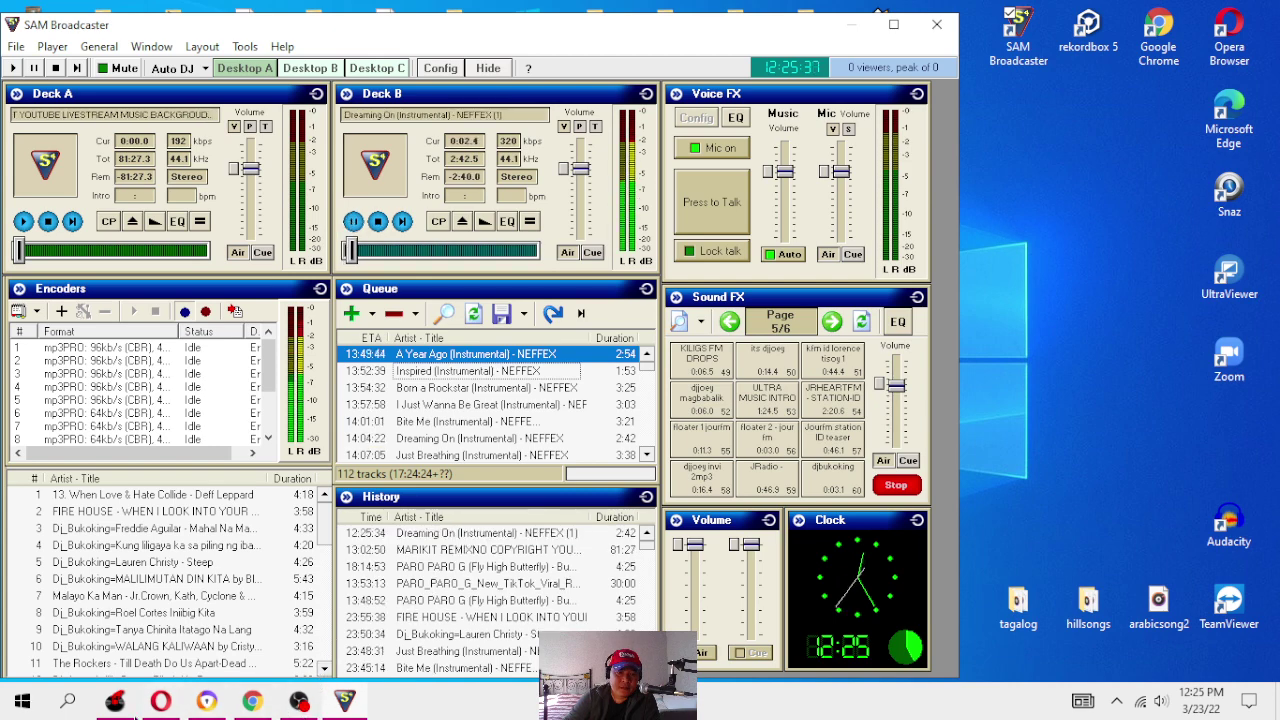
# Step: Switch to VirtualDJ, pause the MARIKIT REMIX track, and return to SAM Broadcaster
pyautogui.click(299, 701)
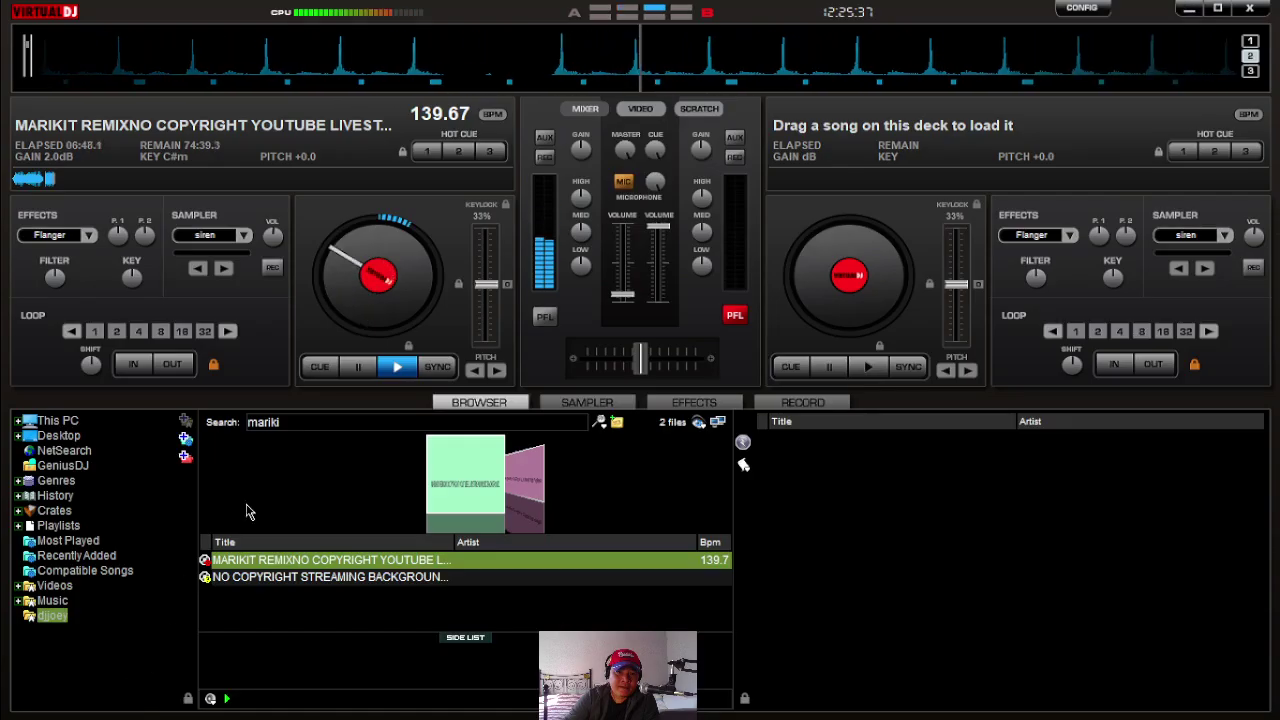
pyautogui.click(358, 367)
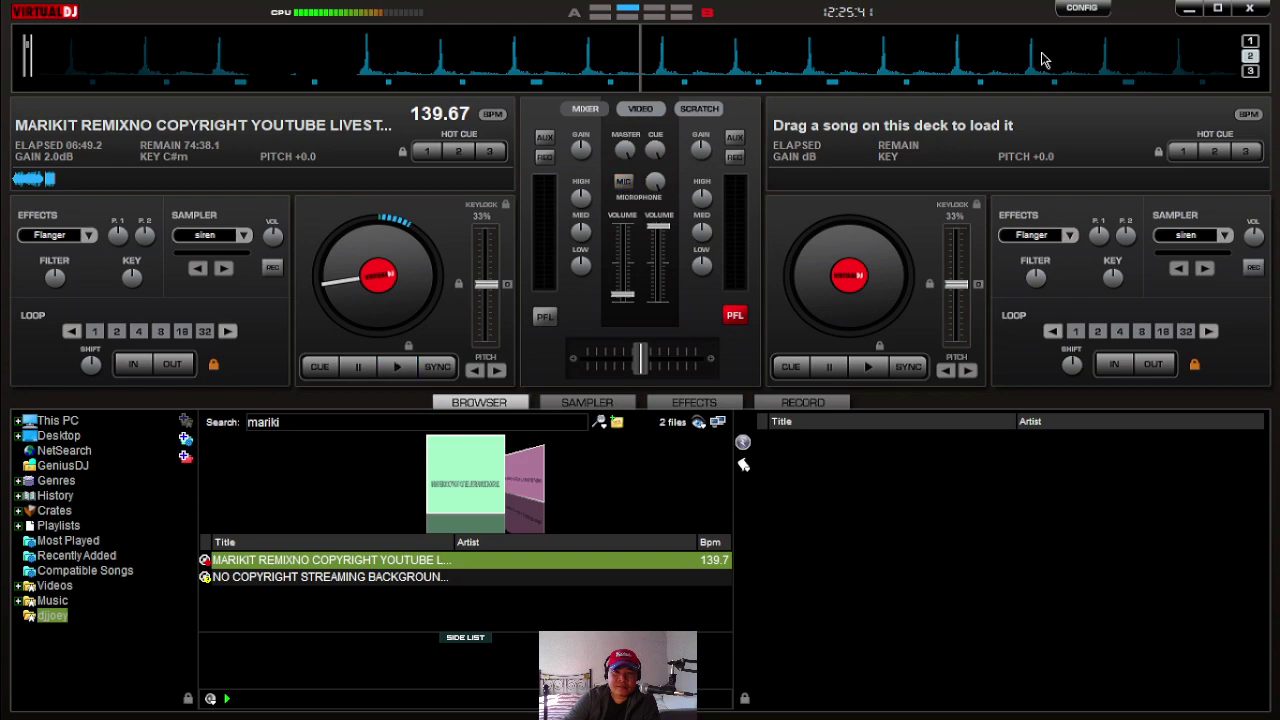
pyautogui.click(1189, 9)
pyautogui.rightClick(1028, 185)
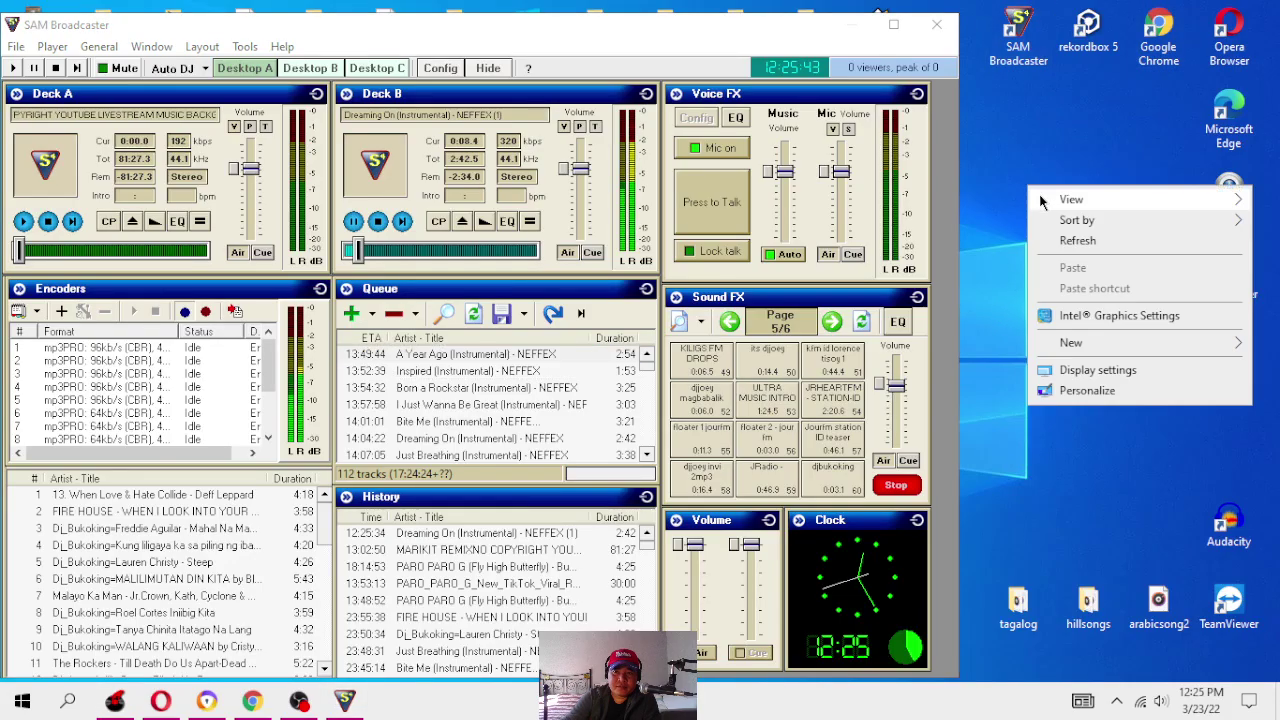
pyautogui.click(1075, 238)
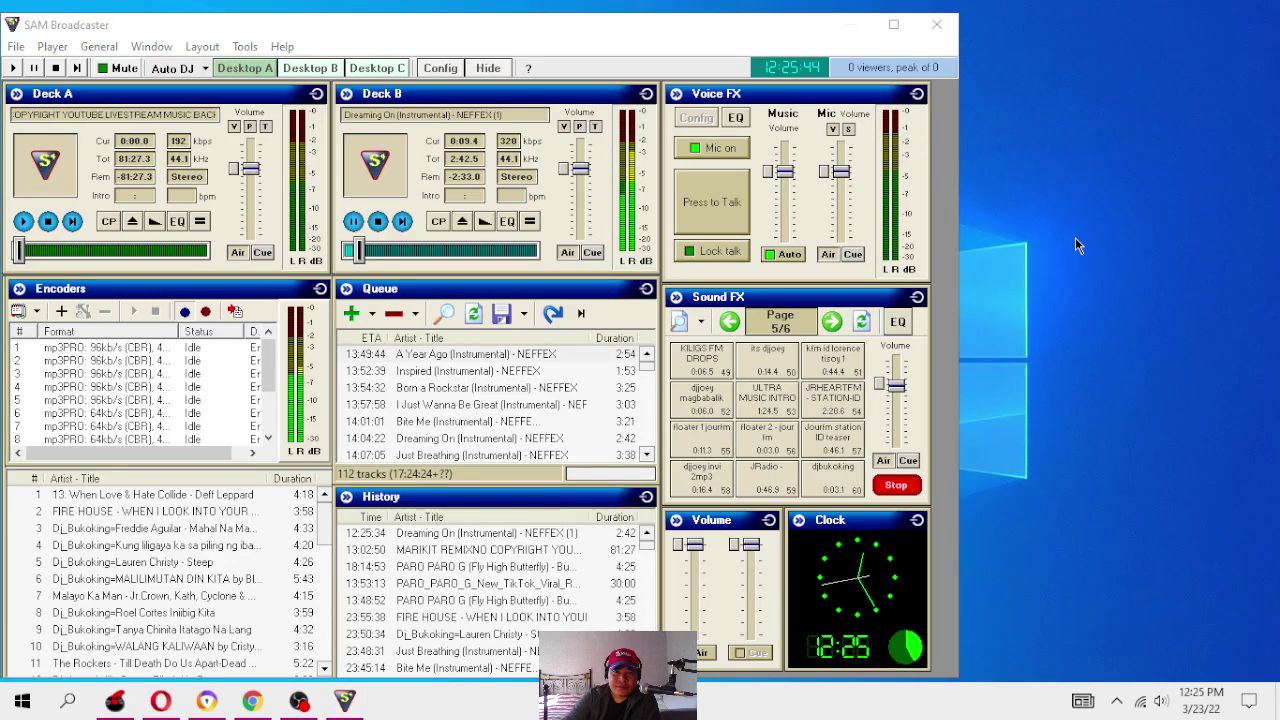
# Step: Try Lock talk in Voice FX with the music volume at -12.9 dB, release it, and restore the volume to 0.0 dB
pyautogui.click(729, 254)
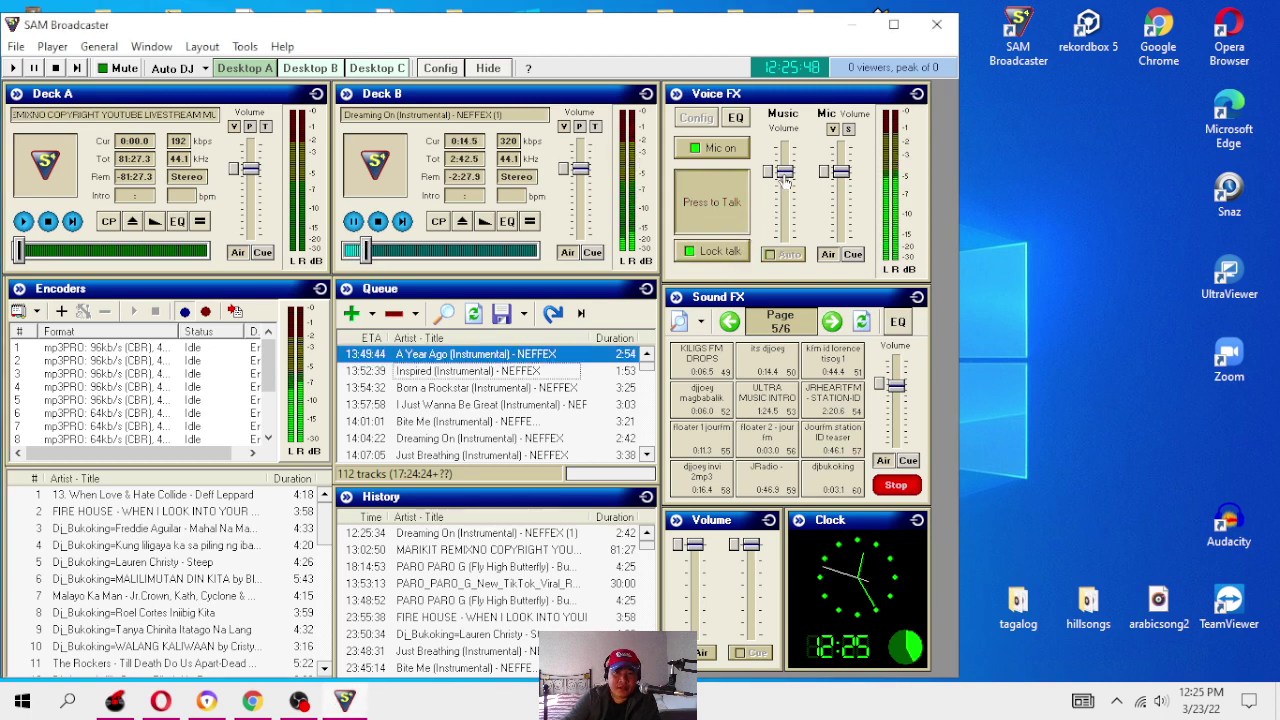
pyautogui.moveTo(785, 171); pyautogui.dragTo(803, 236)
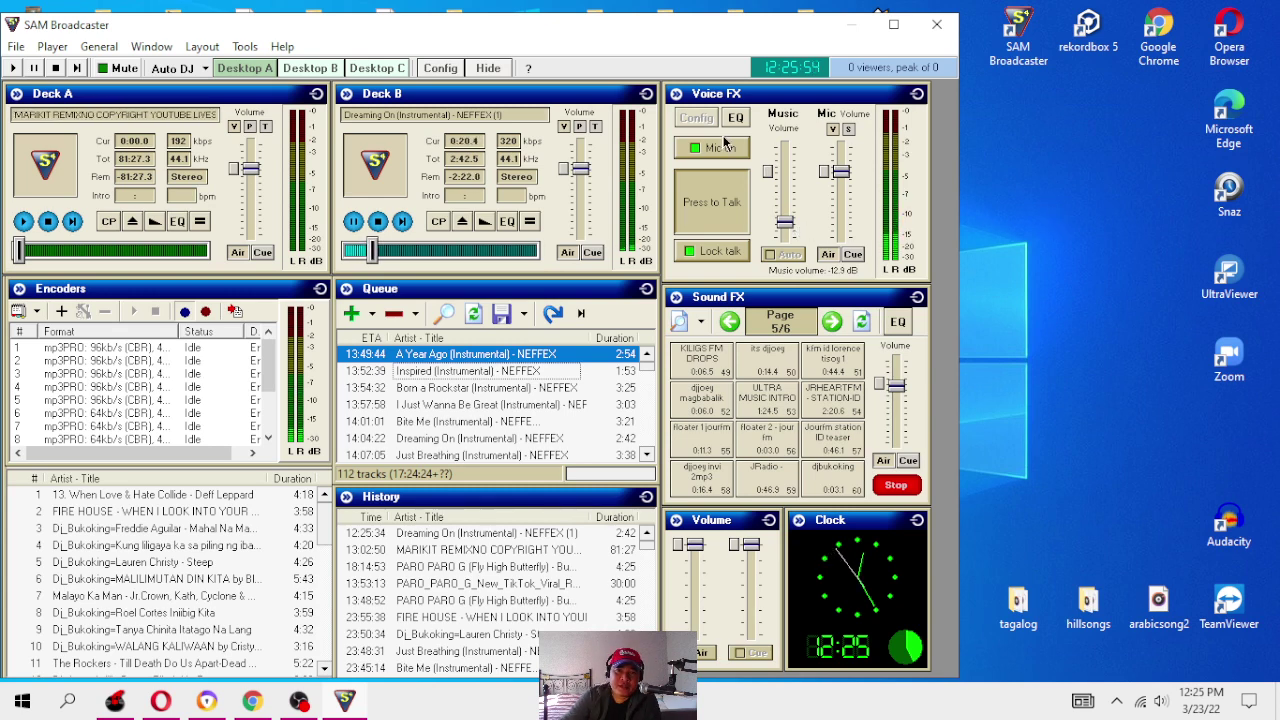
pyautogui.click(718, 254)
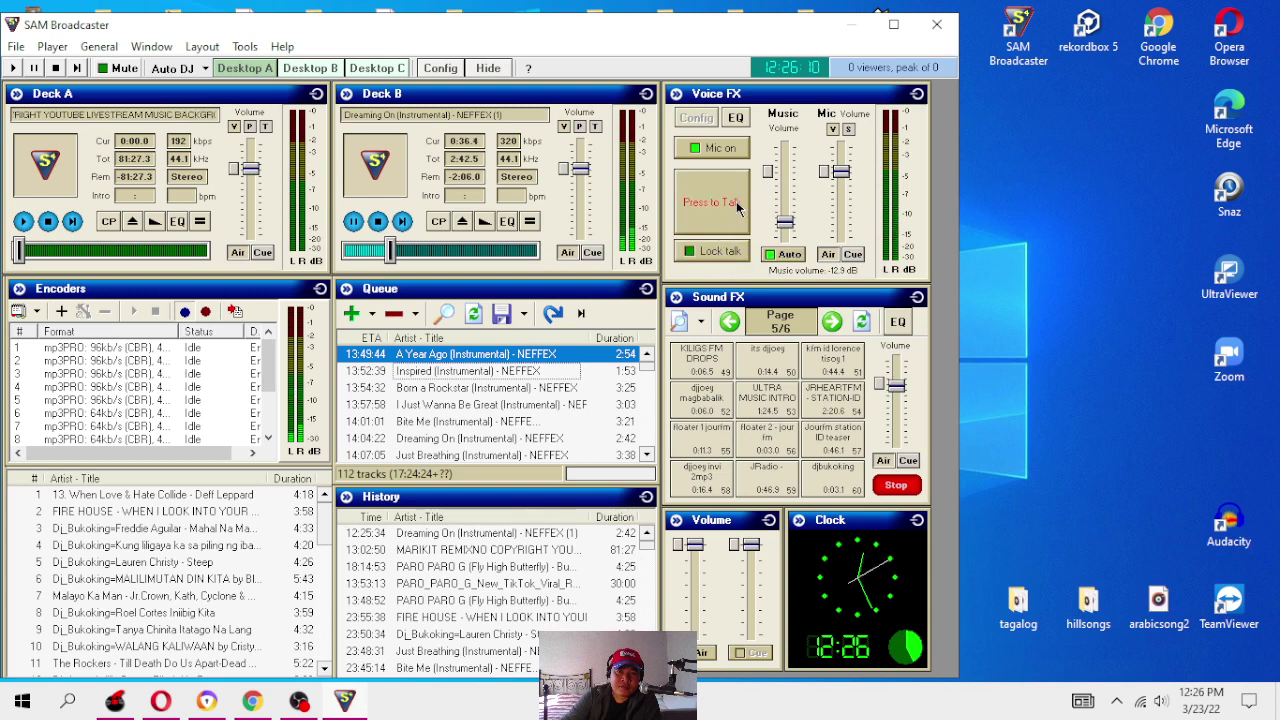
pyautogui.click(735, 245)
pyautogui.moveTo(780, 224); pyautogui.dragTo(787, 175)
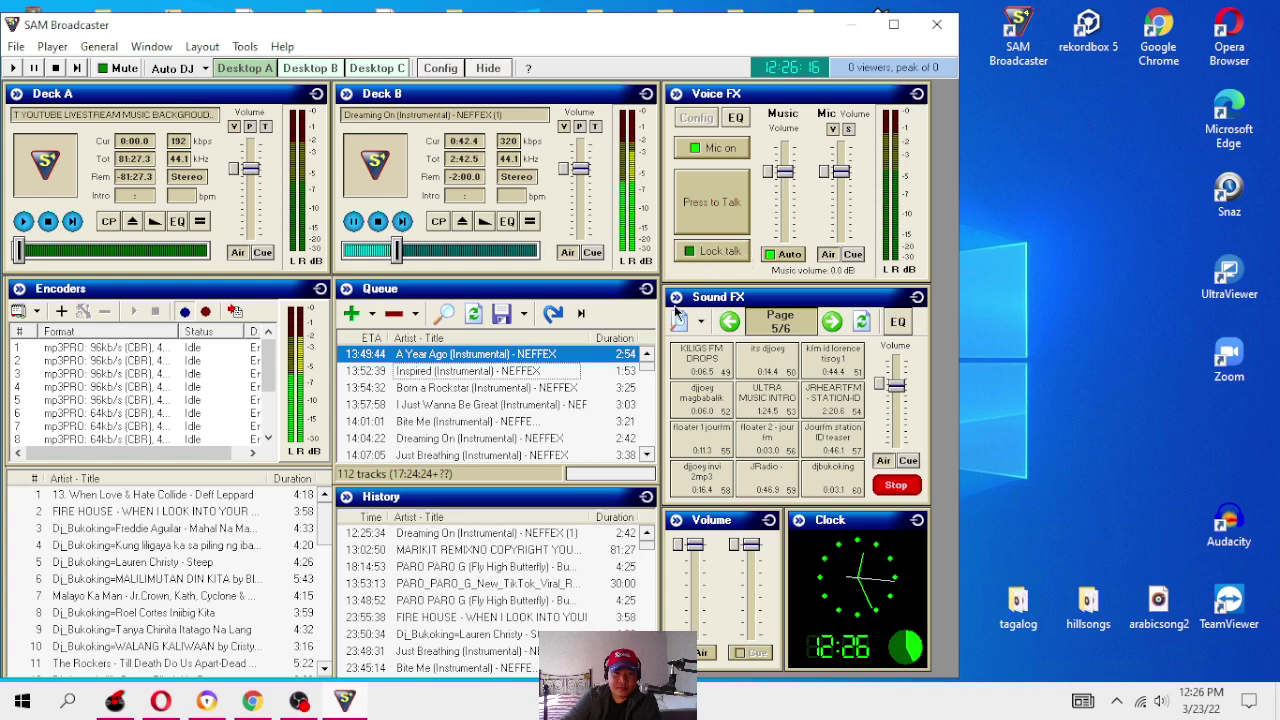
# Step: Turn on Lock talk in Voice FX and lower the music volume to about -14.0 dB
pyautogui.click(718, 251)
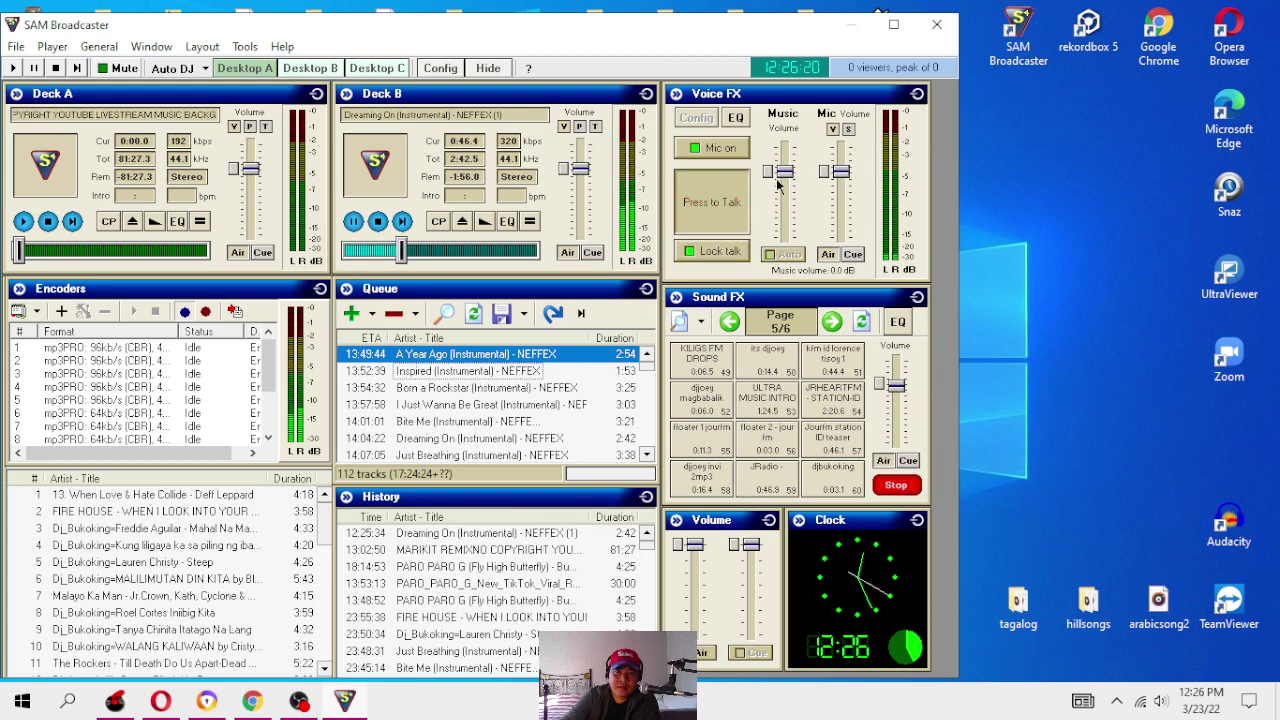
pyautogui.moveTo(795, 212); pyautogui.dragTo(800, 230)
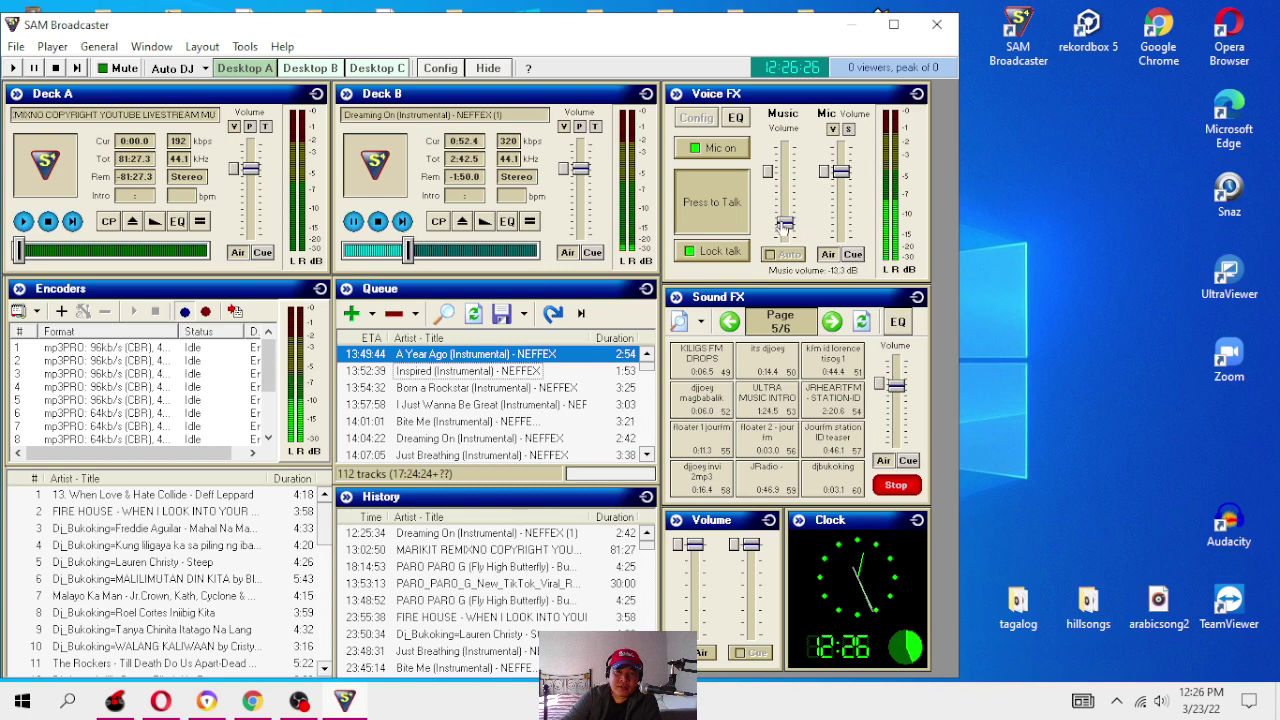
pyautogui.moveTo(783, 226); pyautogui.dragTo(785, 232)
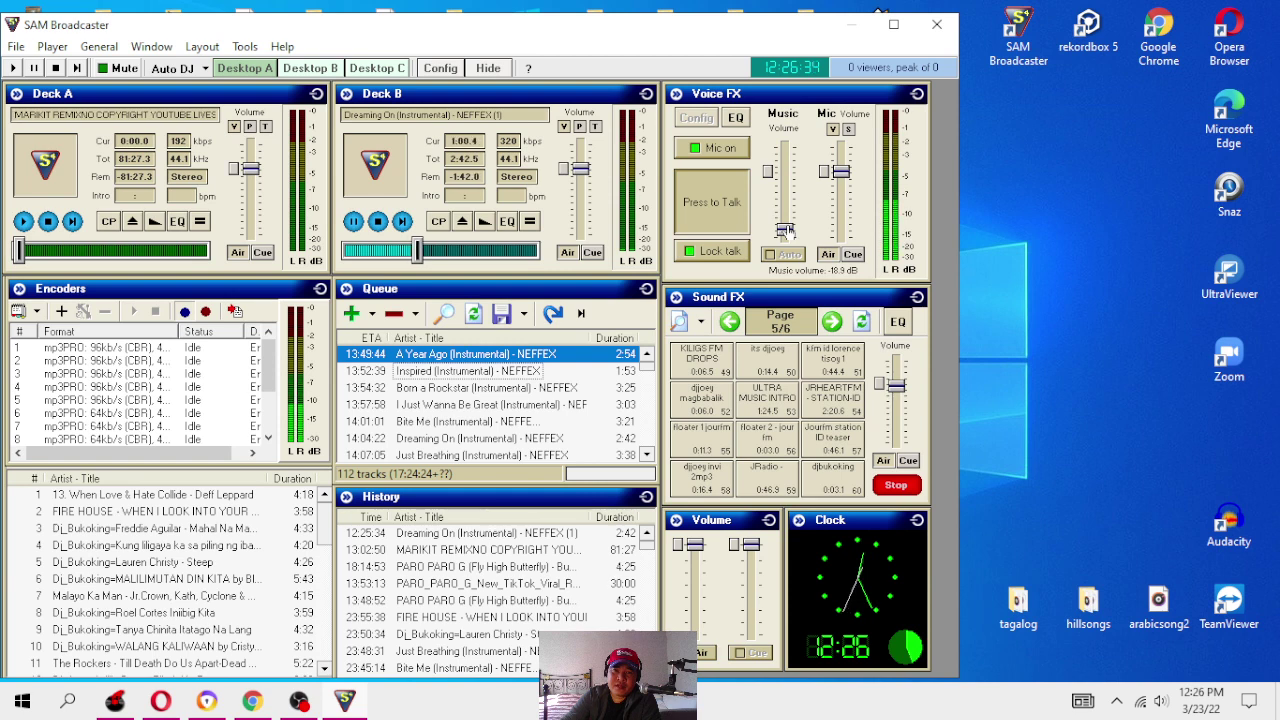
pyautogui.moveTo(786, 230)
pyautogui.mouseDown()
pyautogui.moveTo(786, 172)
pyautogui.moveTo(802, 228)
pyautogui.mouseUp()
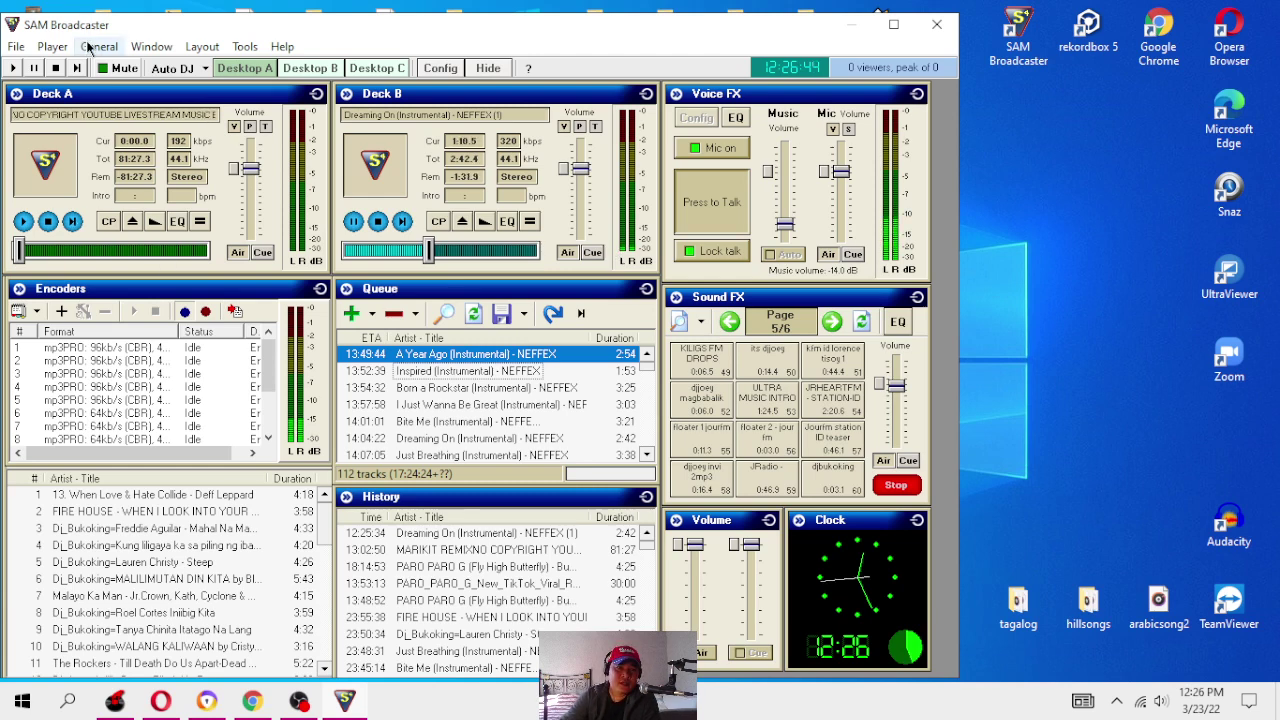
# Step: Select Auto DJ Mode for playback and change the mode to Manual DJ
pyautogui.click(202, 68)
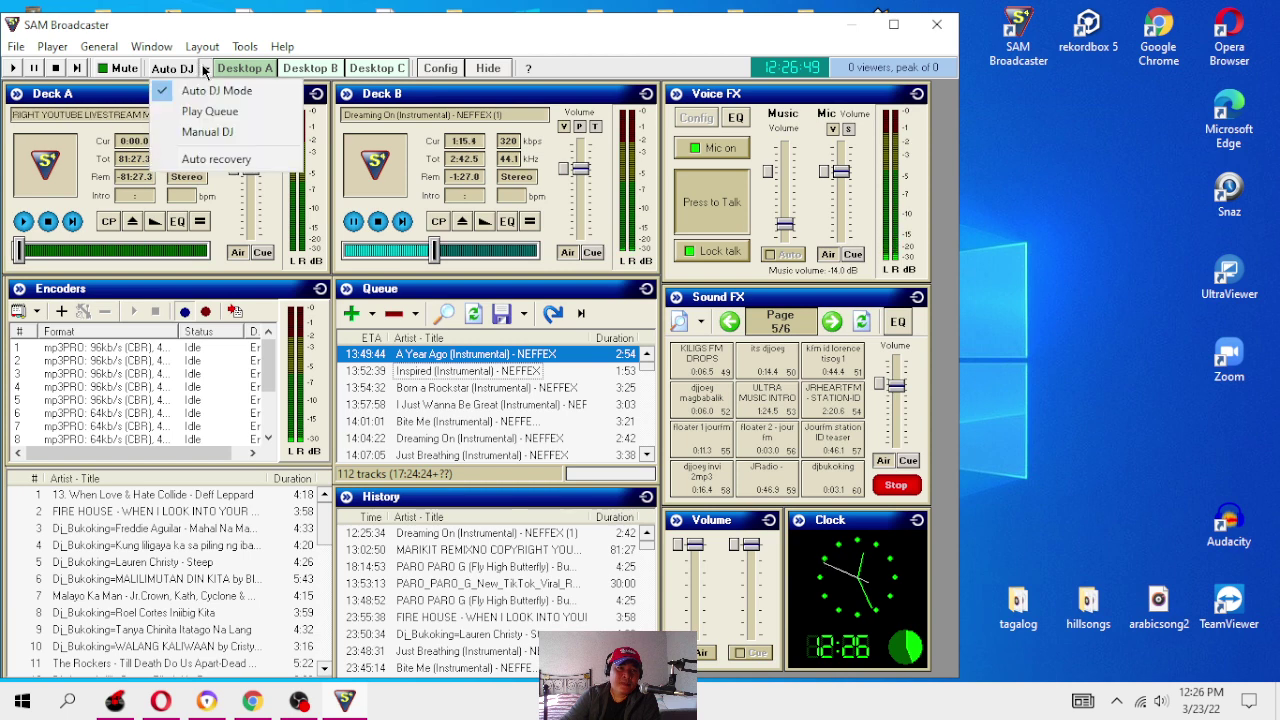
pyautogui.click(250, 100)
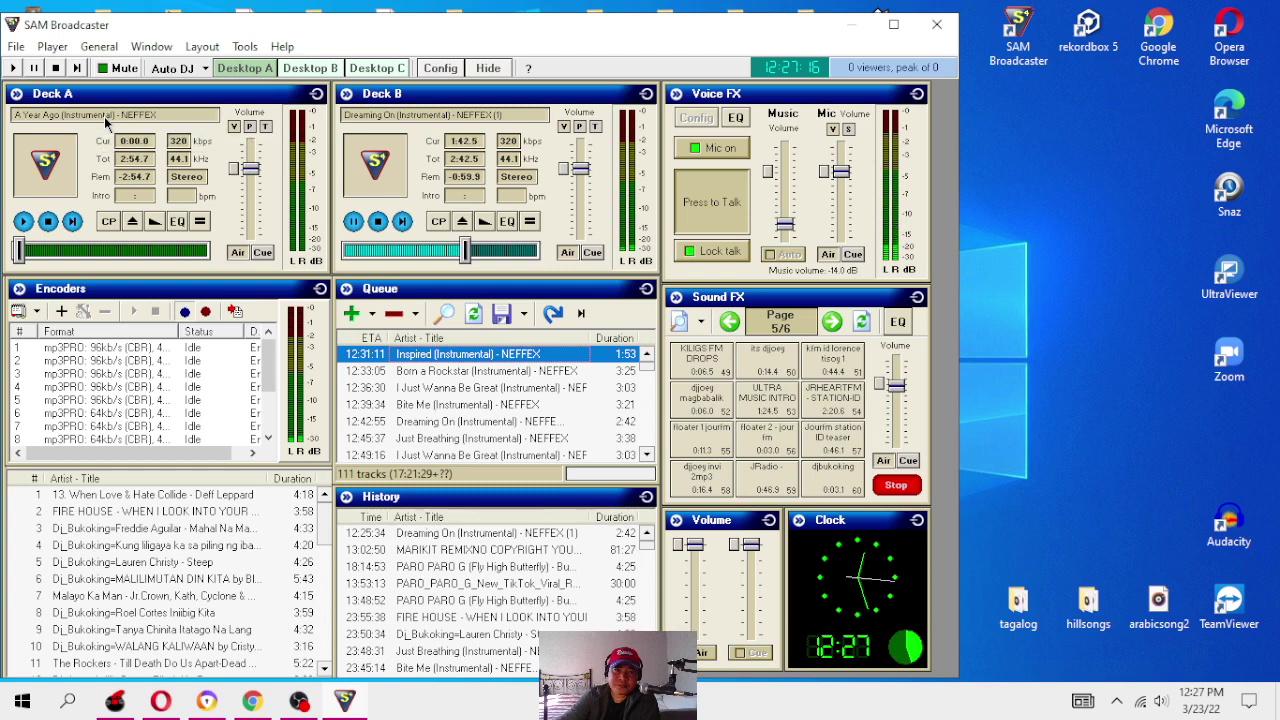
pyautogui.click(204, 68)
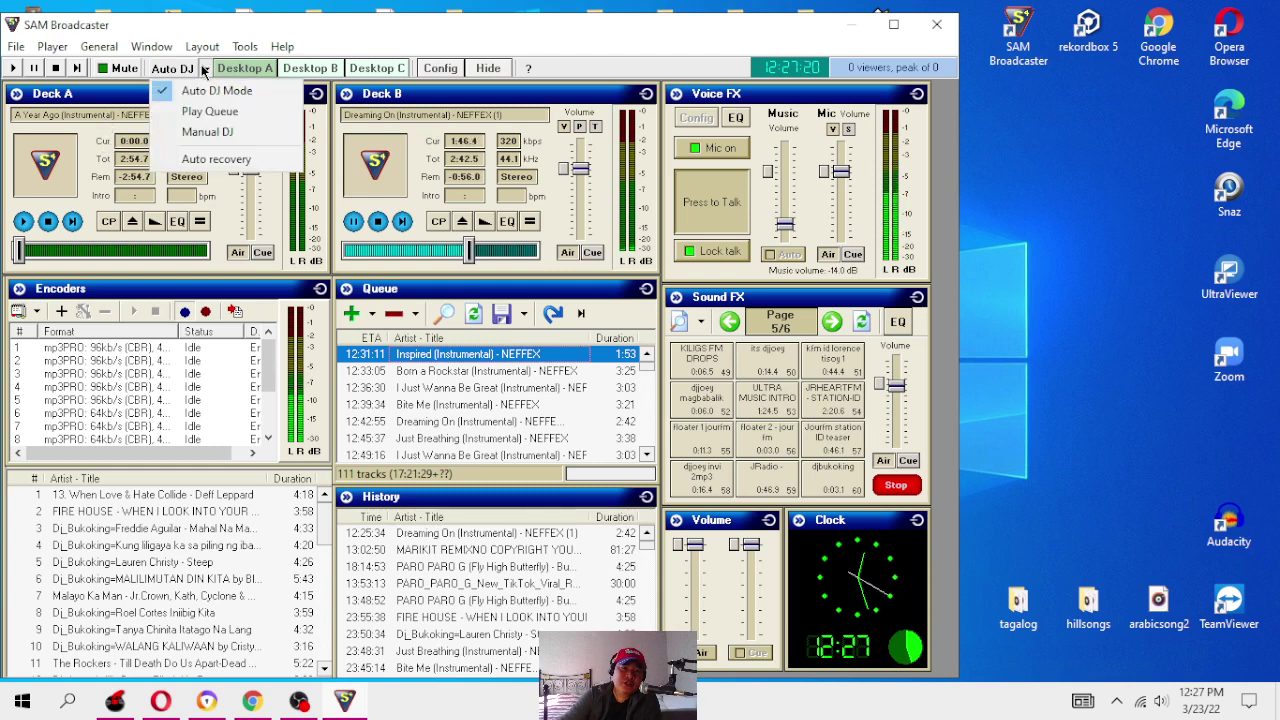
pyautogui.click(229, 134)
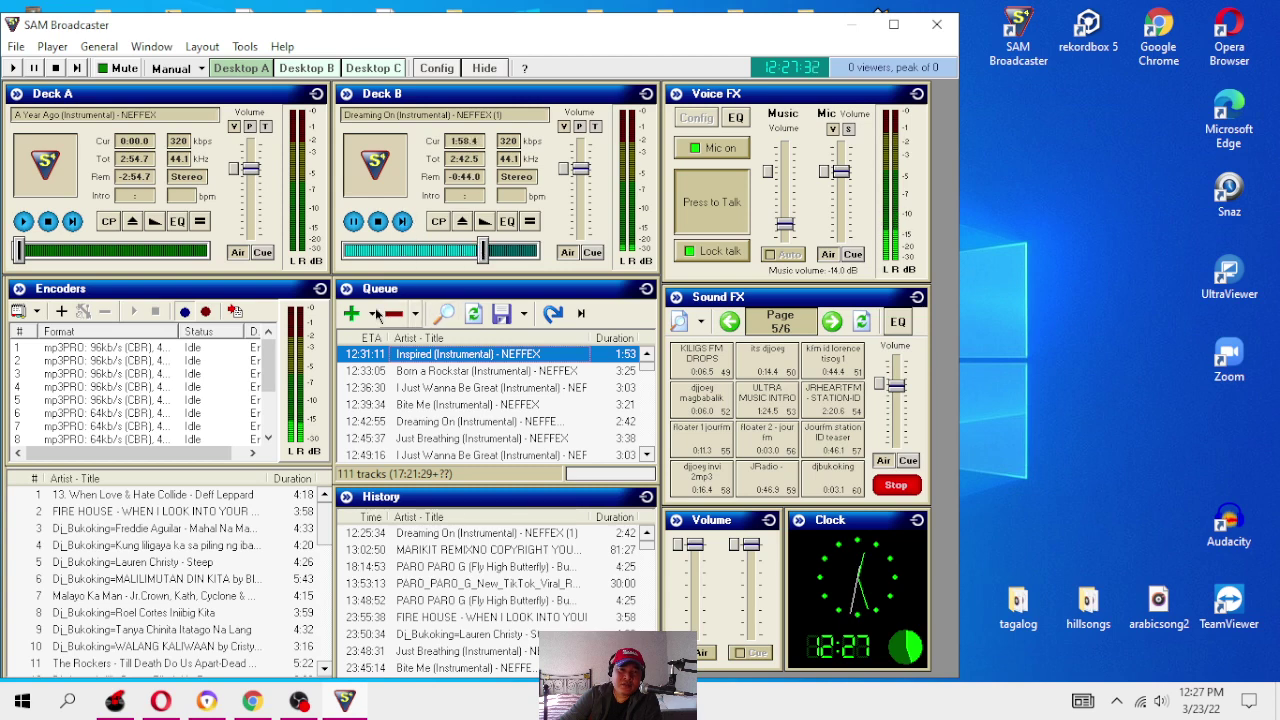
# Step: Set the playback mode to Auto DJ Mode
pyautogui.click(196, 68)
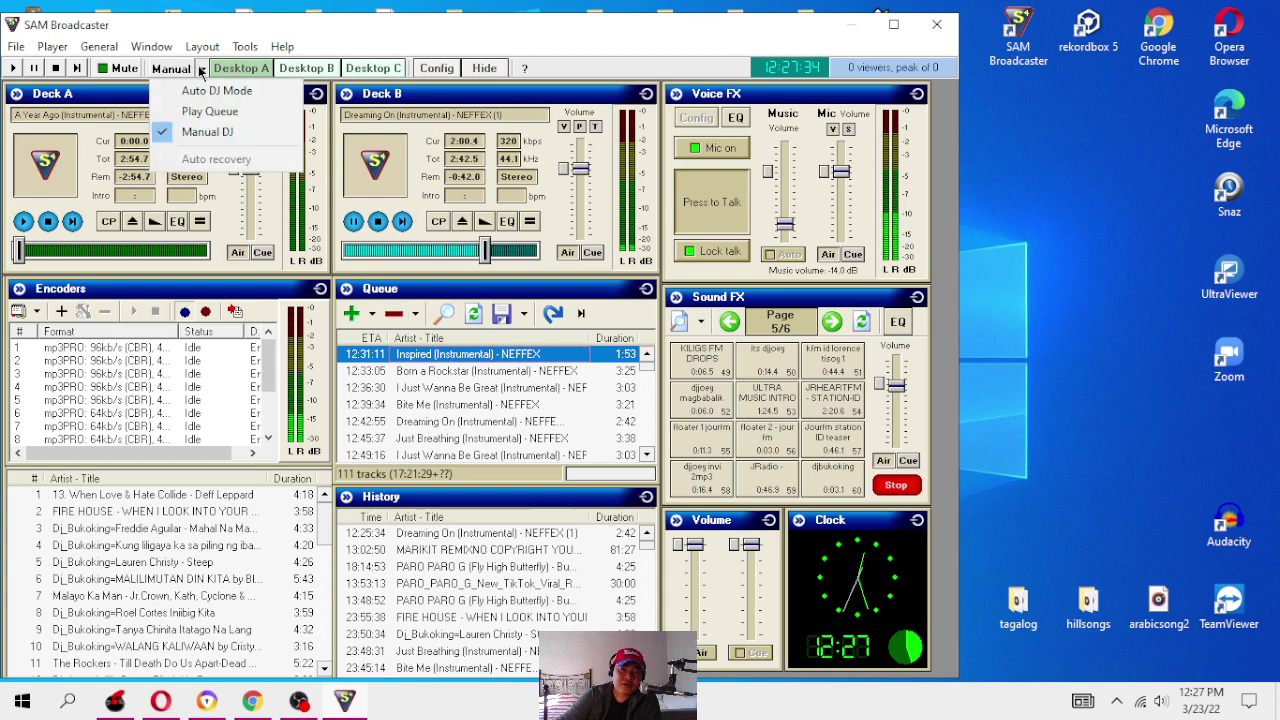
pyautogui.click(207, 91)
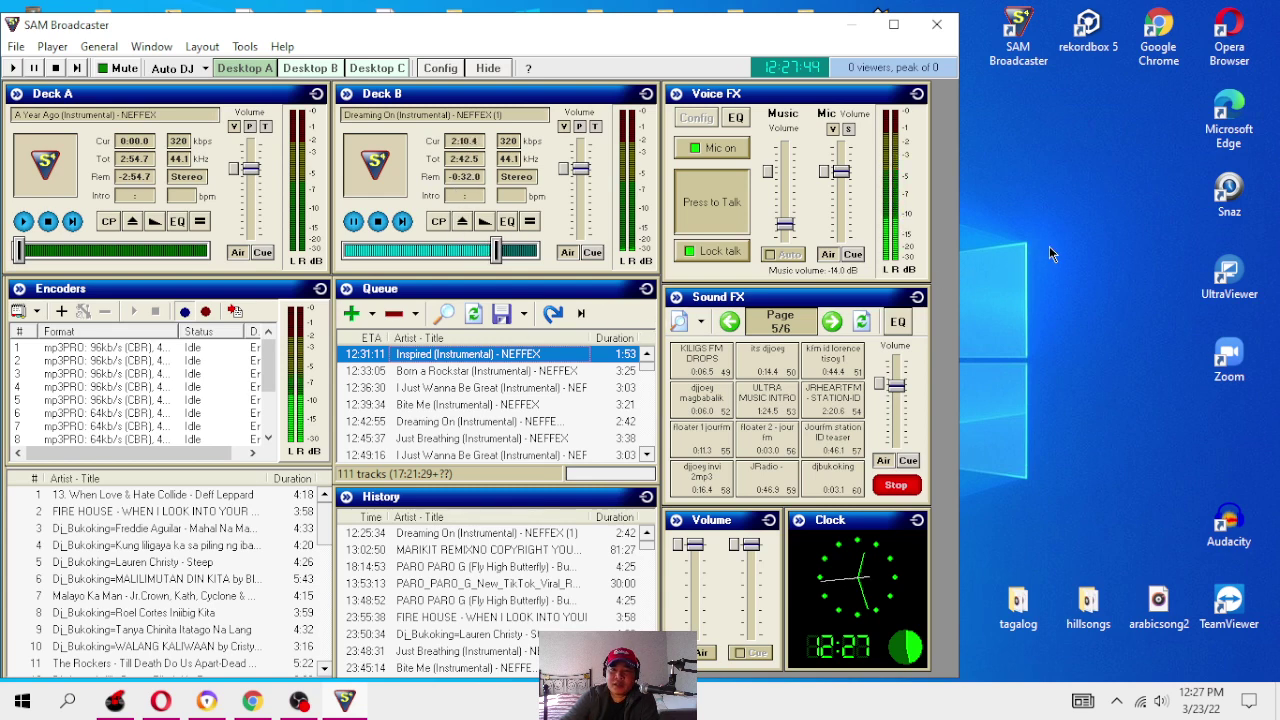
# Step: Search the track library from the Queue for "mariki" and close the search window
pyautogui.click(446, 313)
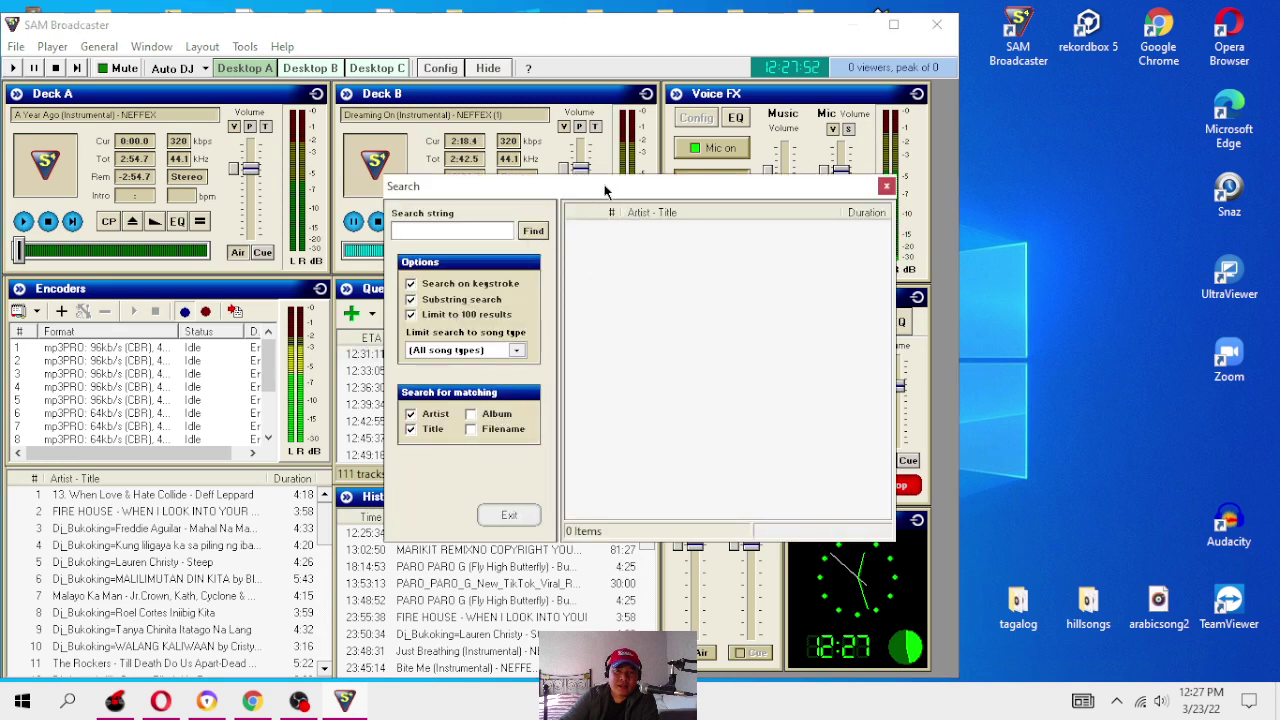
pyautogui.moveTo(614, 178); pyautogui.dragTo(522, 343)
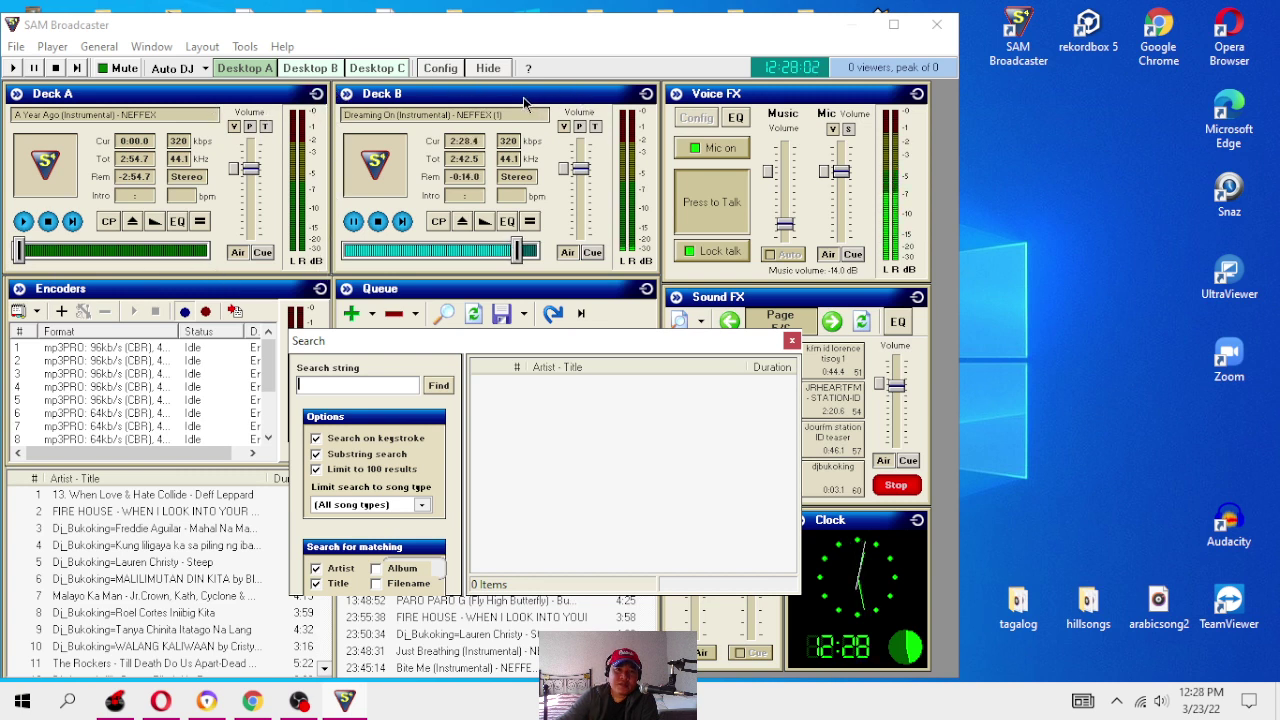
pyautogui.moveTo(505, 100); pyautogui.dragTo(551, 106)
pyautogui.moveTo(641, 99); pyautogui.dragTo(580, 98)
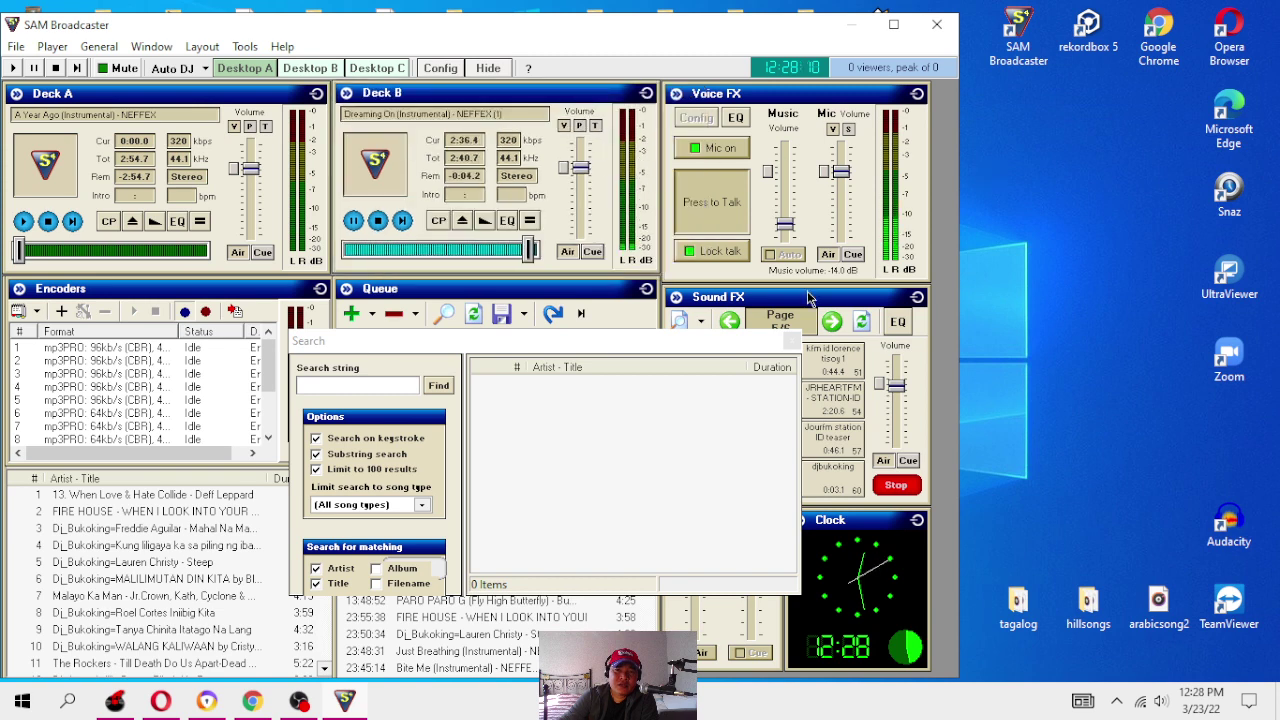
pyautogui.click(384, 385)
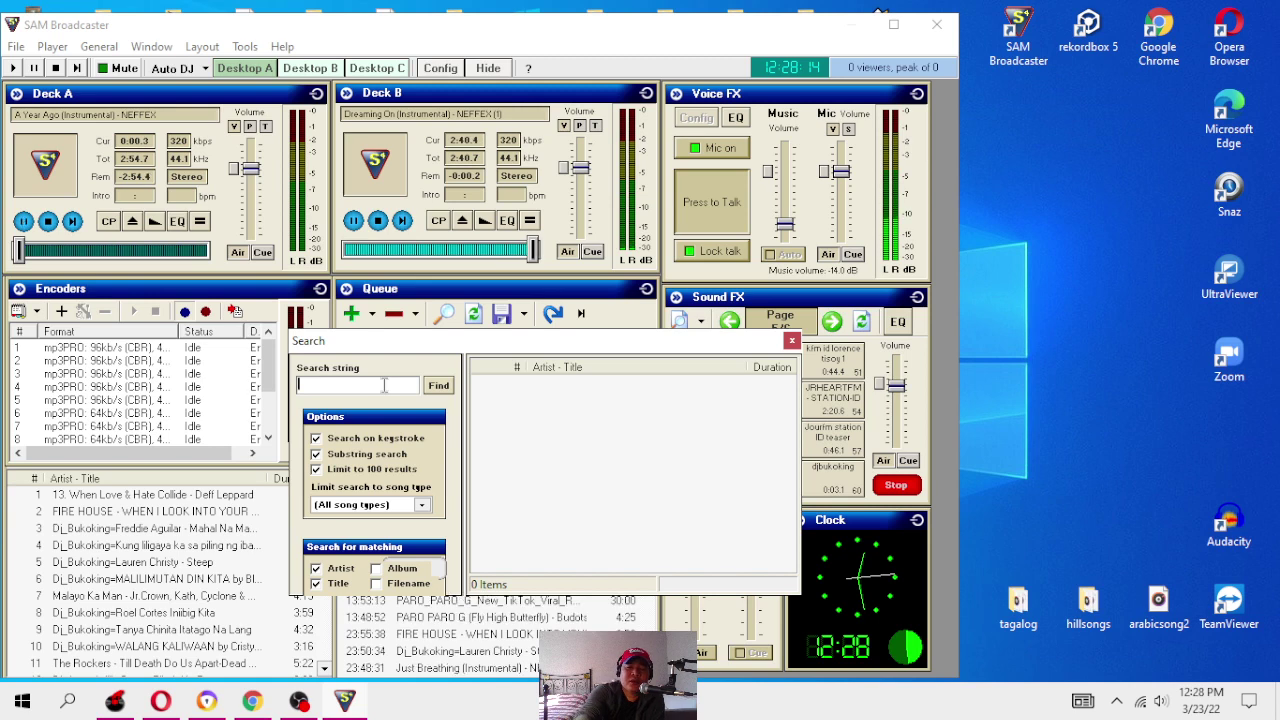
pyautogui.write('m')
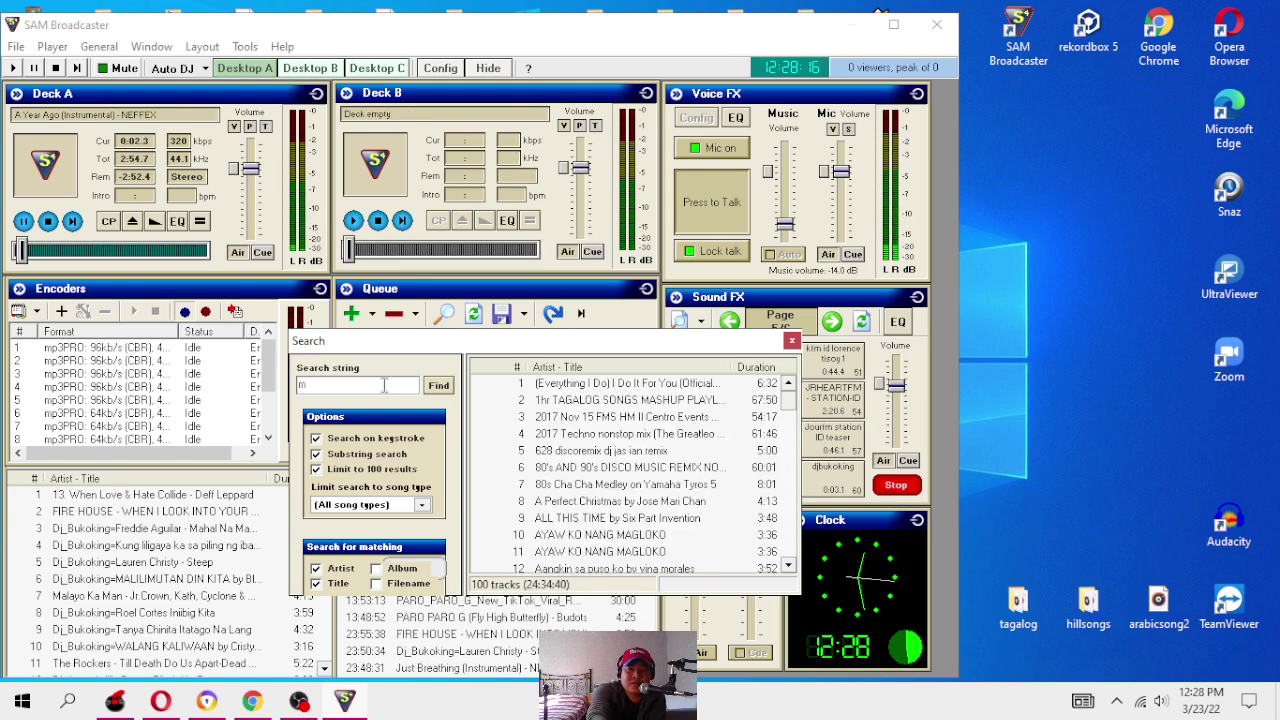
pyautogui.write('arik')
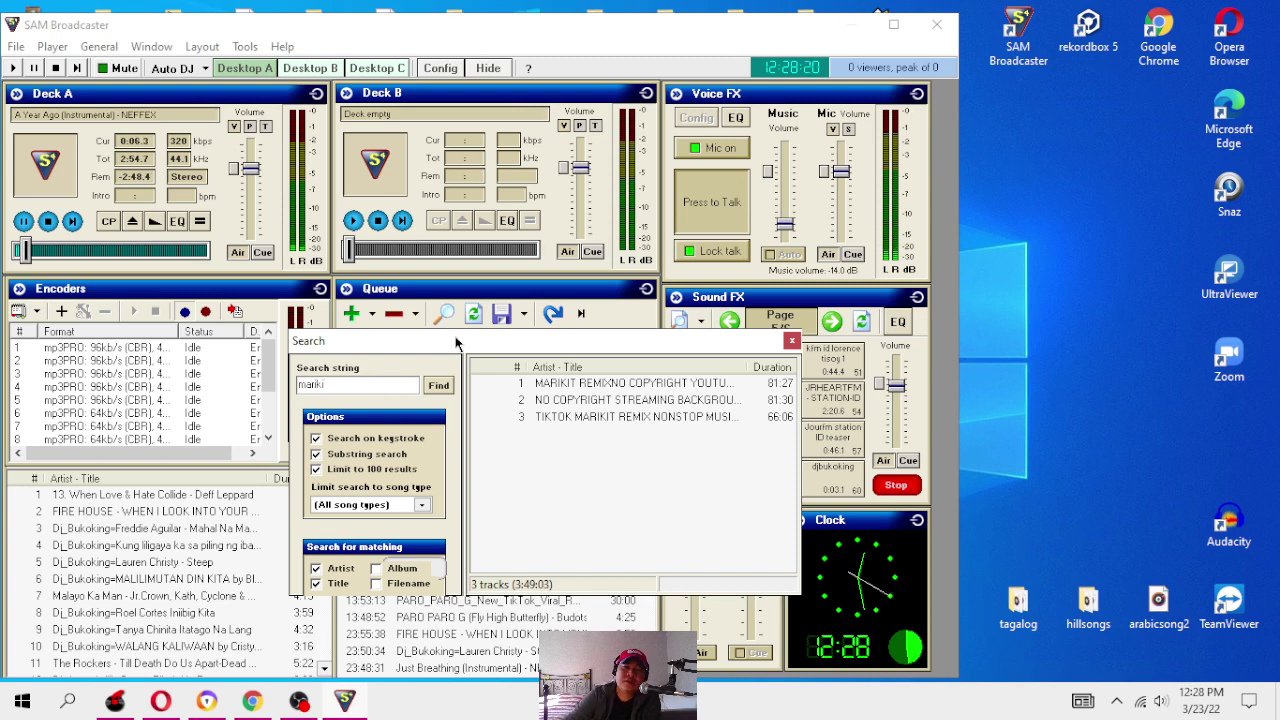
pyautogui.click(793, 344)
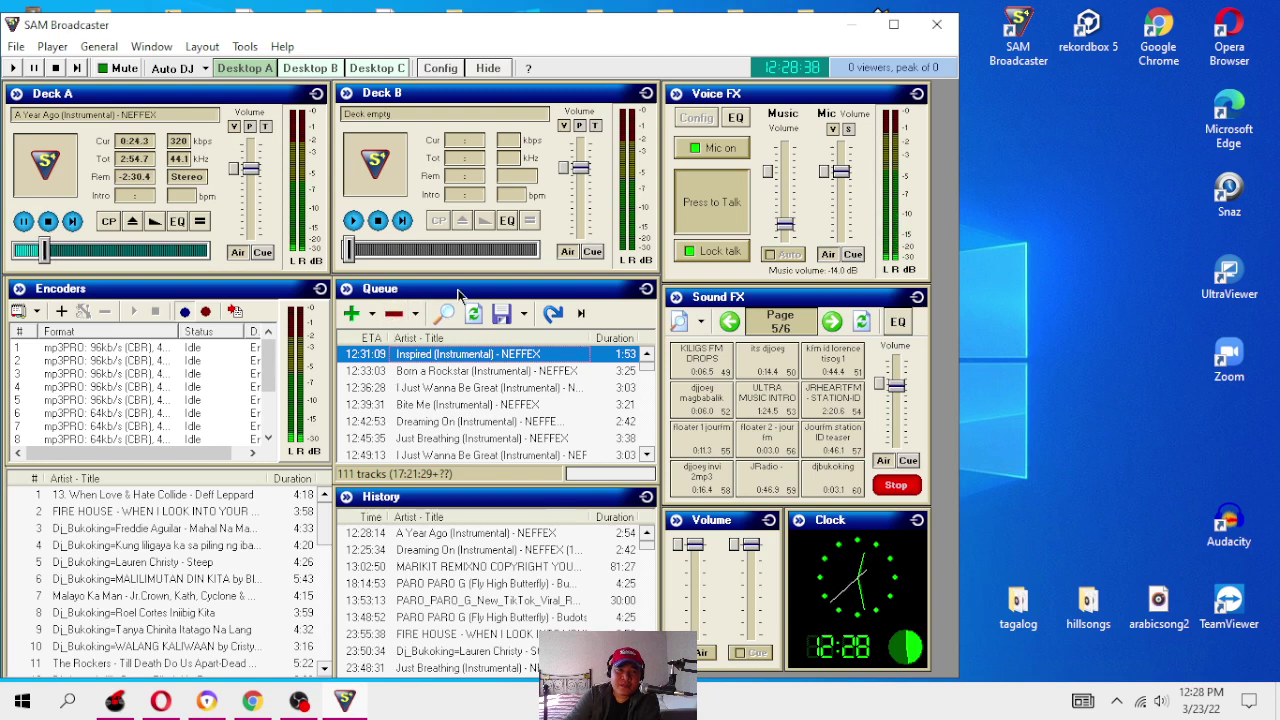
# Step: Release Lock talk in Voice FX and raise the music volume to about -0.2 dB
pyautogui.click(688, 256)
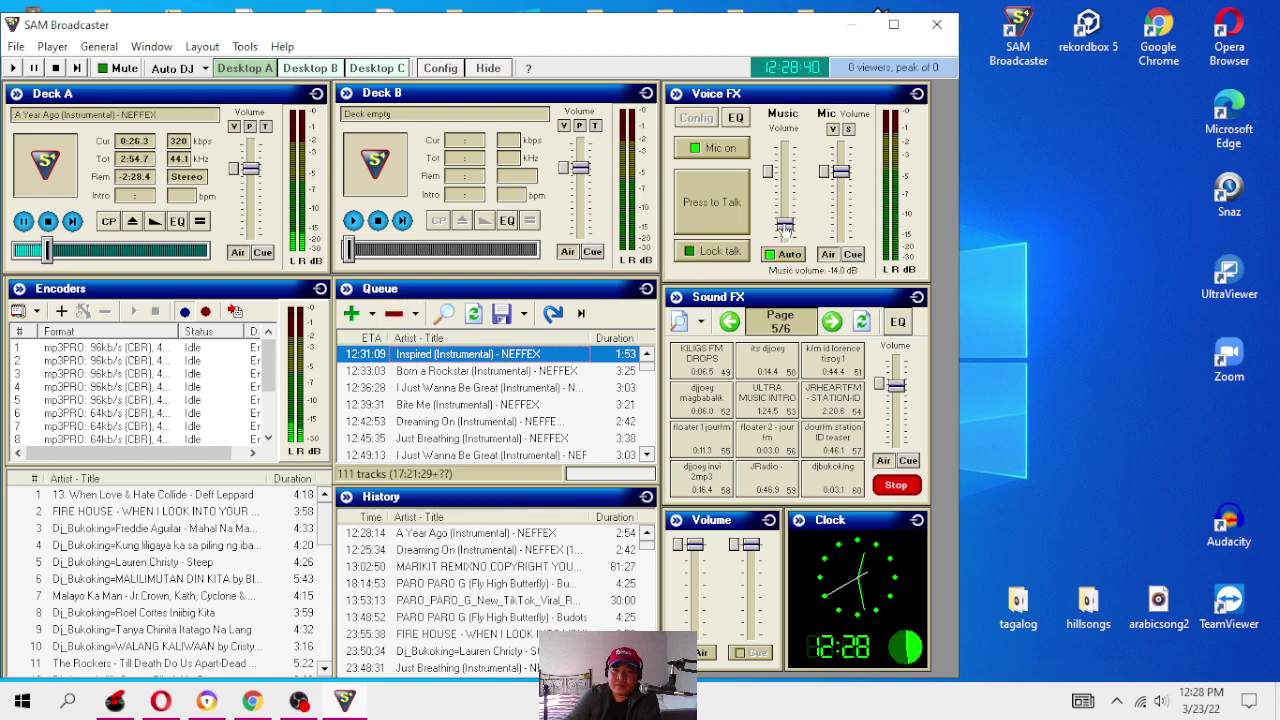
pyautogui.moveTo(786, 228); pyautogui.dragTo(781, 178)
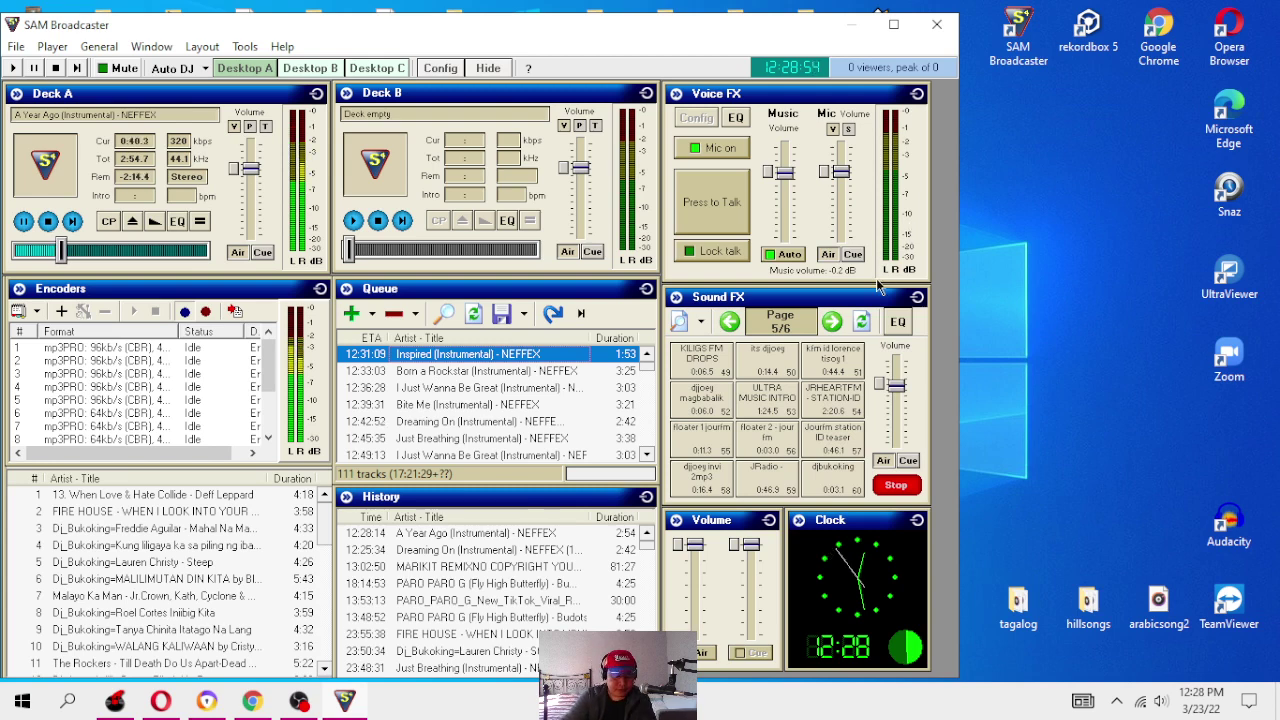
# Step: Set the music volume to about -11.7 dB with Lock talk on, and lower the Sound FX volume
pyautogui.click(737, 254)
pyautogui.moveTo(786, 172); pyautogui.dragTo(805, 229)
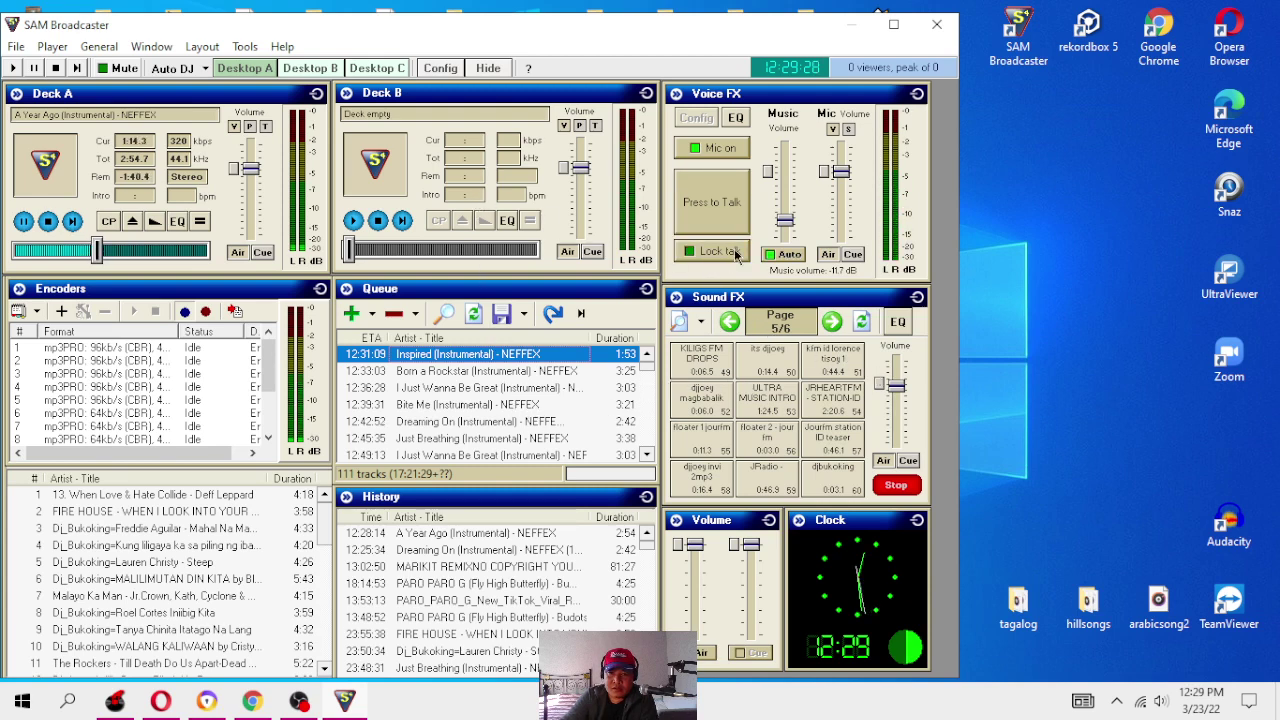
pyautogui.click(784, 254)
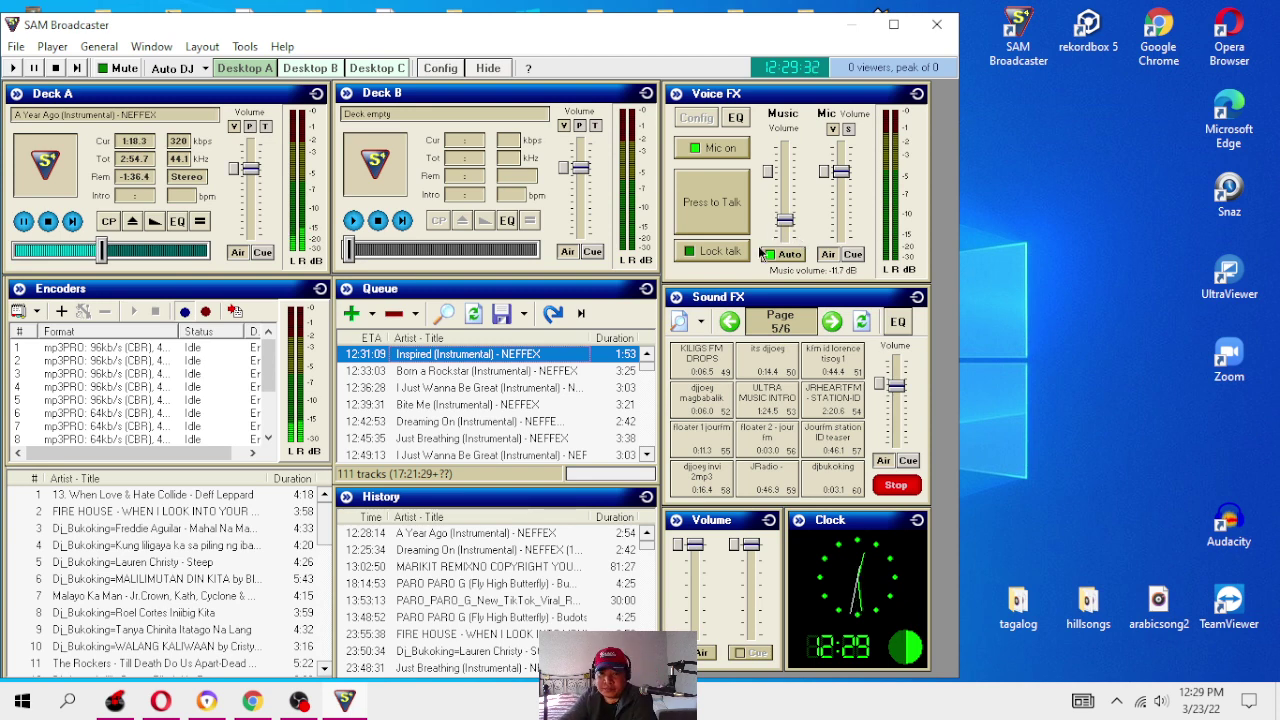
pyautogui.click(729, 254)
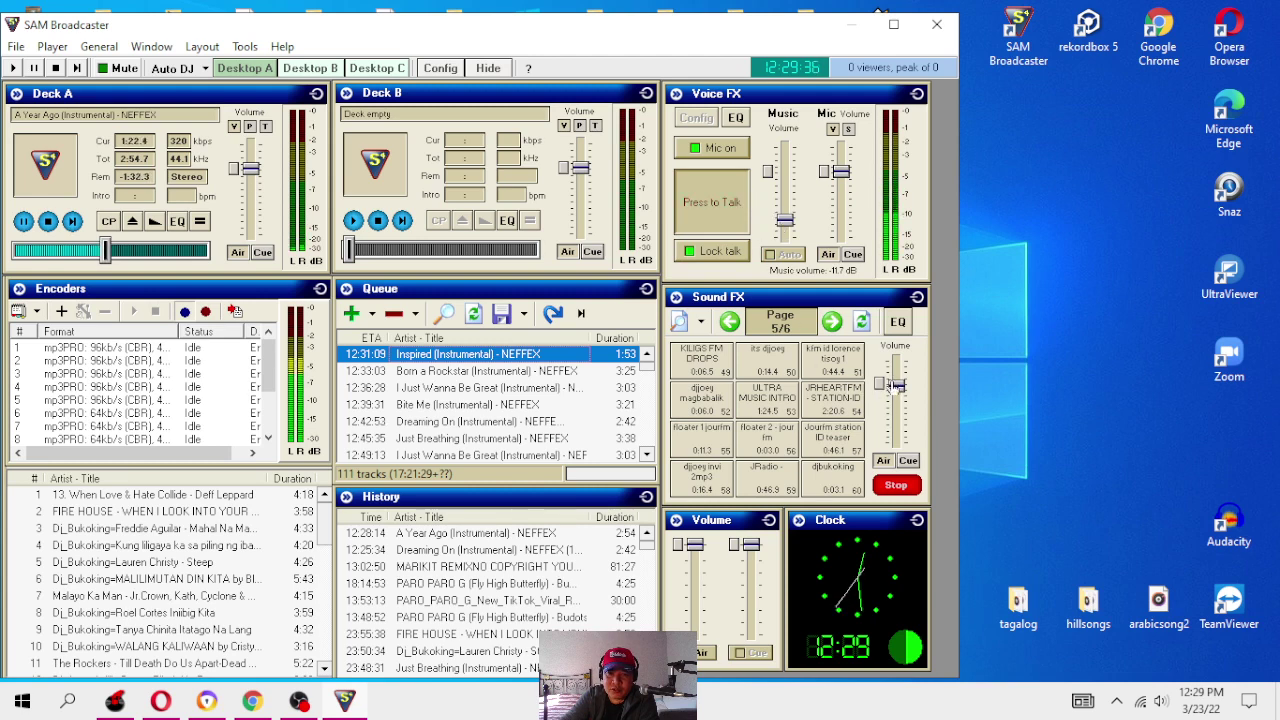
pyautogui.moveTo(896, 385); pyautogui.dragTo(897, 418)
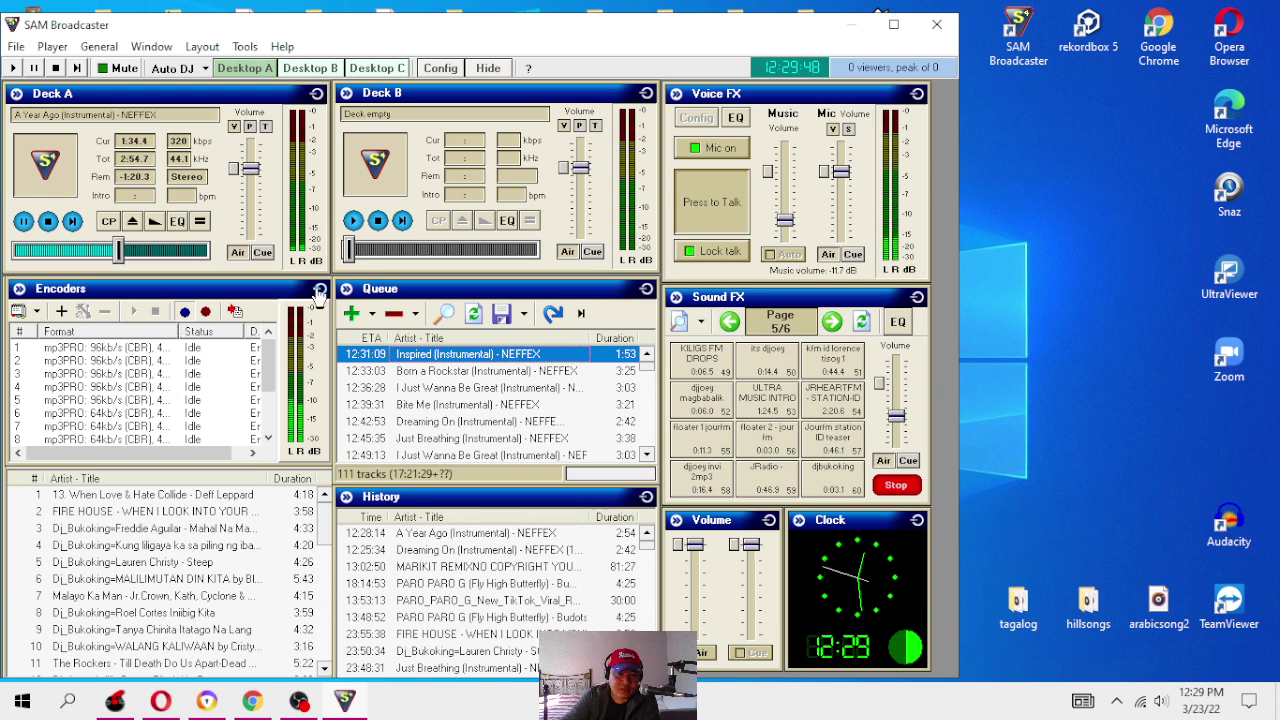
# Step: Hide the Playlist window and show it again so its category tree is accessible
pyautogui.click(151, 46)
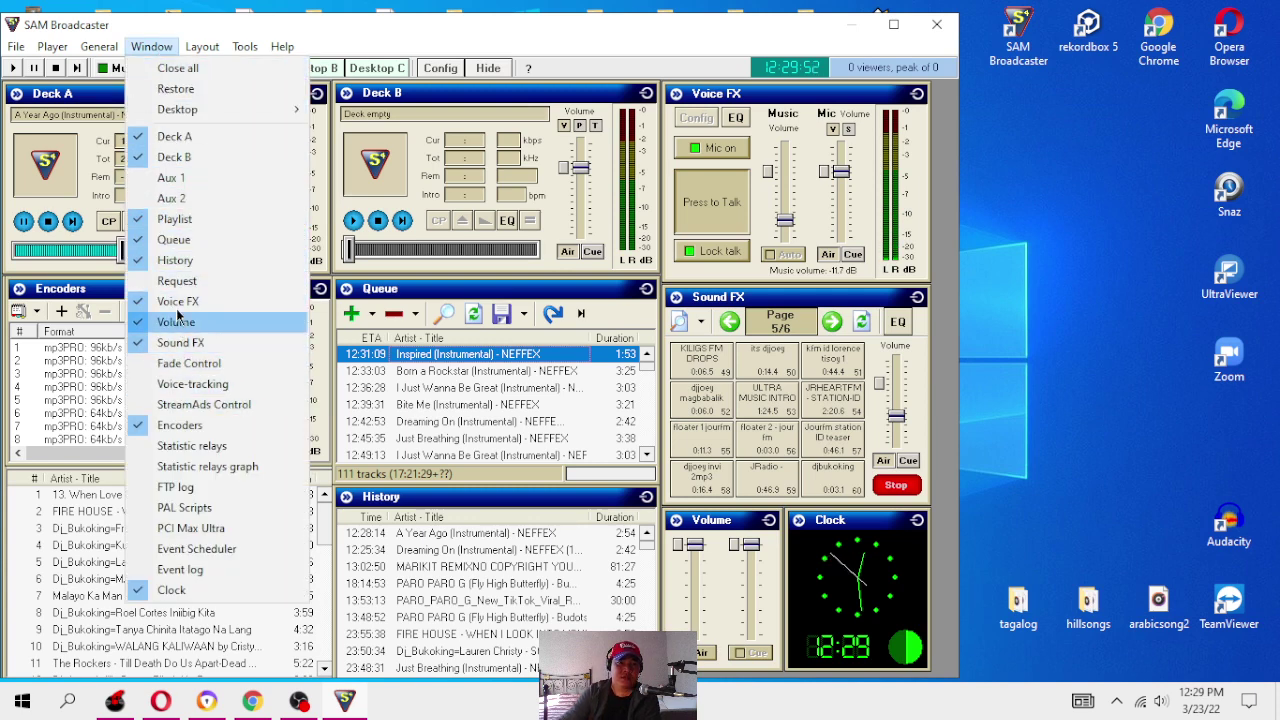
pyautogui.click(208, 221)
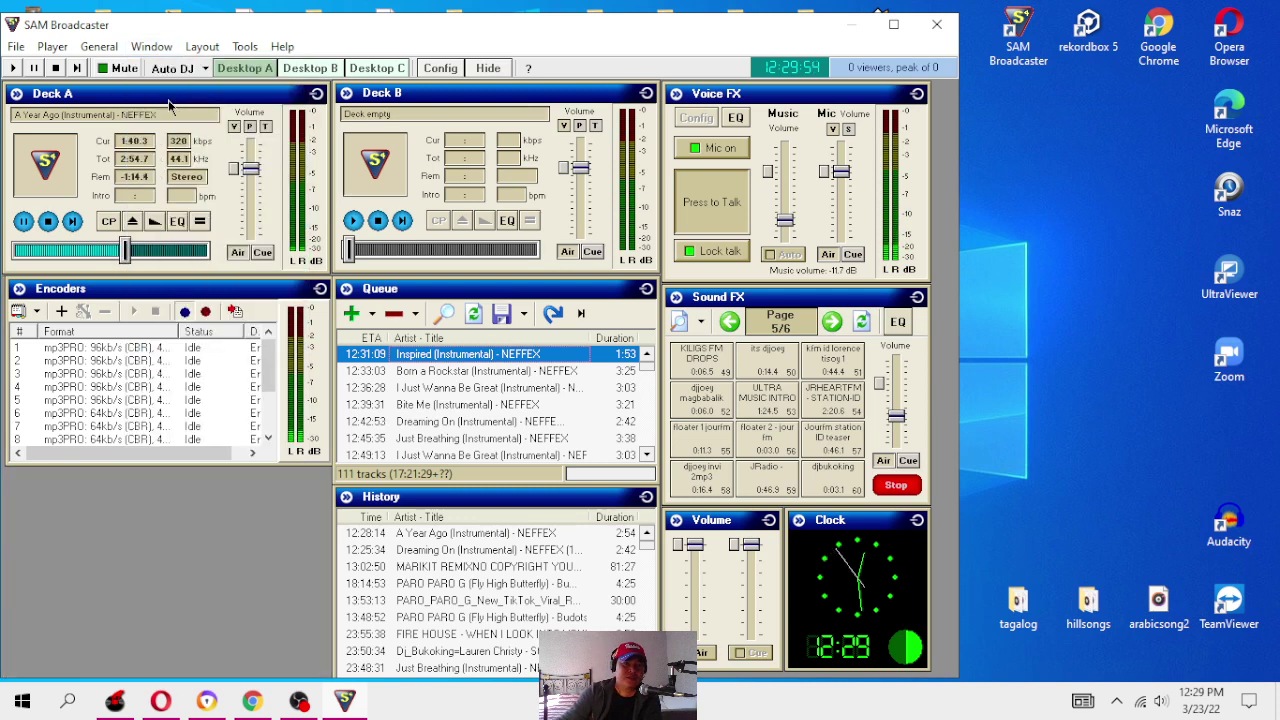
pyautogui.click(168, 47)
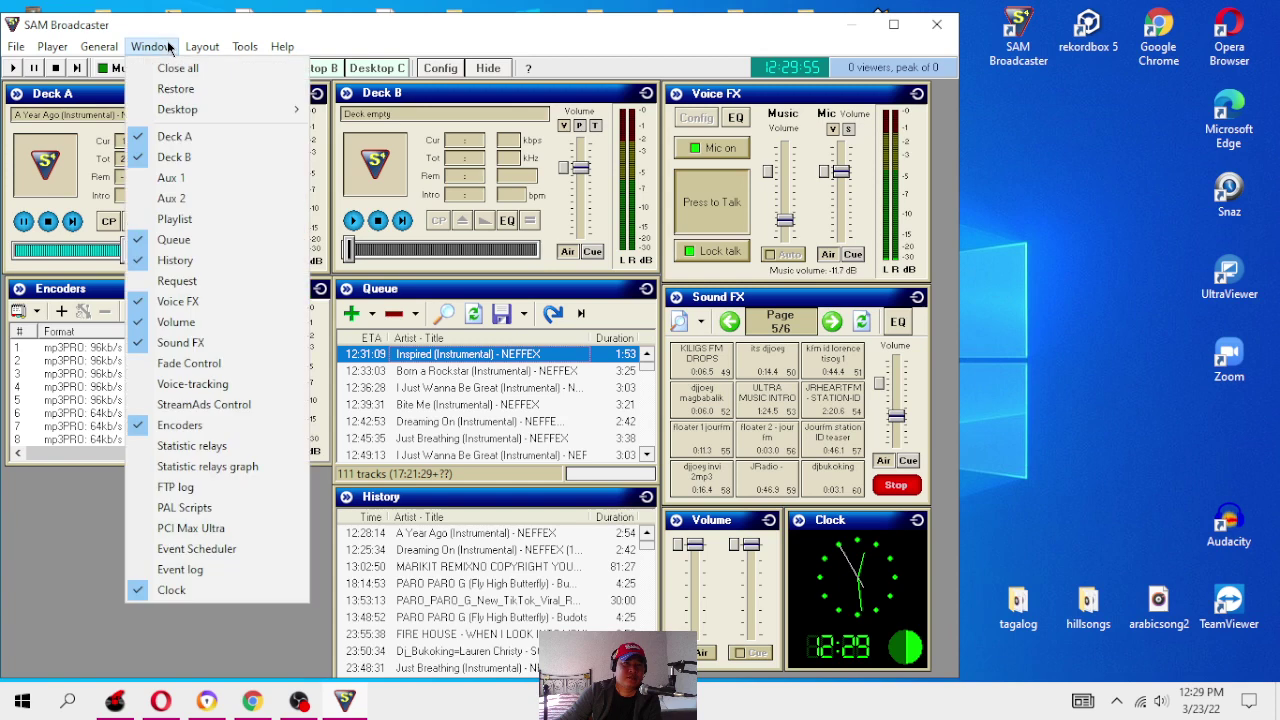
pyautogui.click(190, 222)
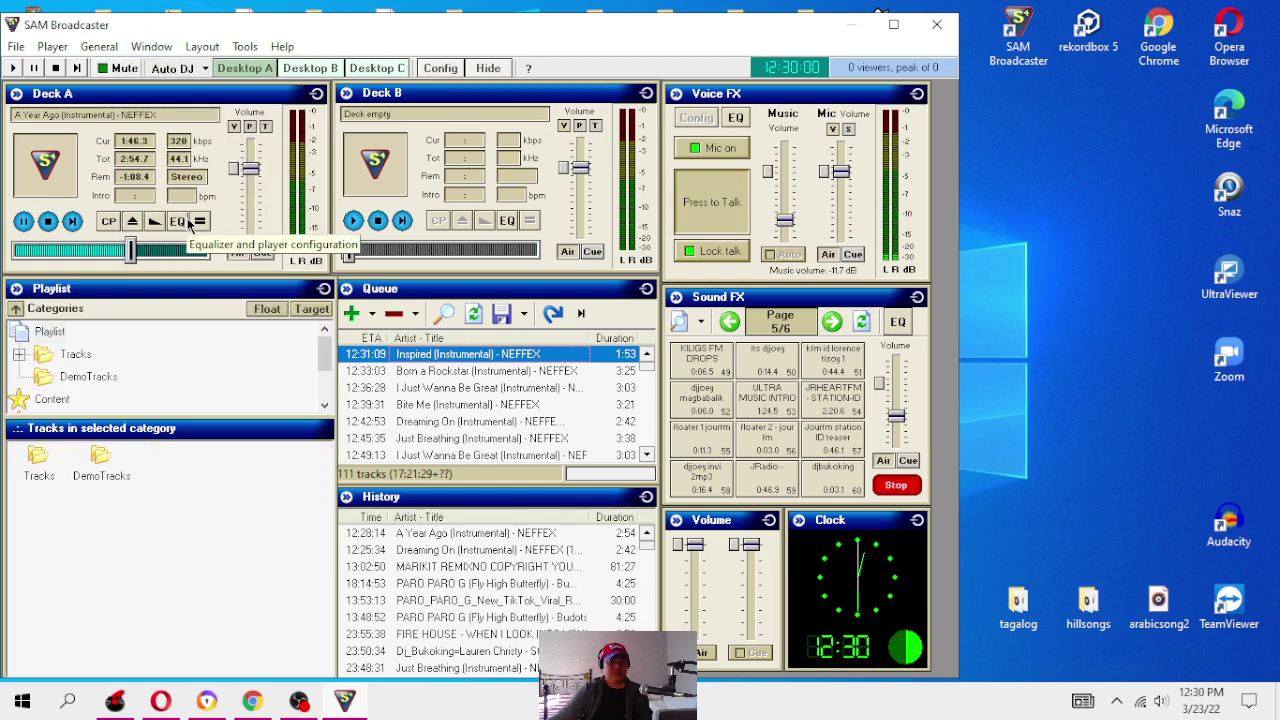
# Step: Open the demoFX category under Content > Sound FX in the playlist
pyautogui.click(62, 400)
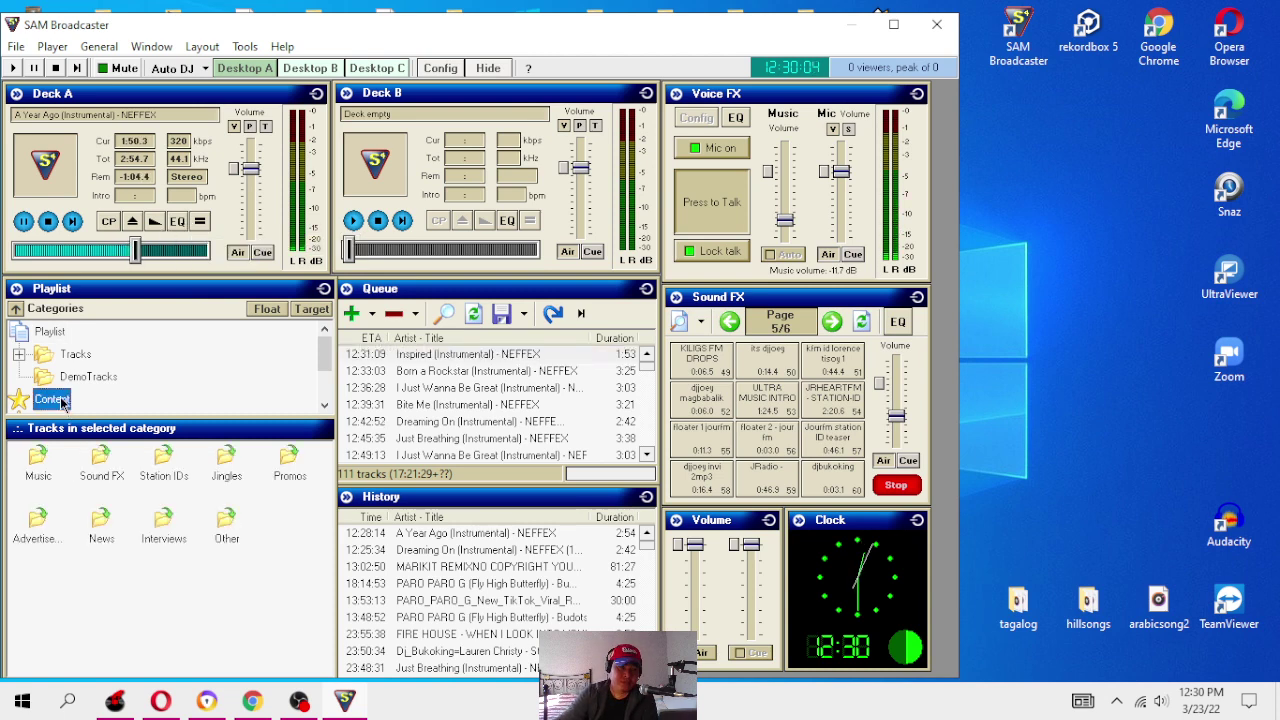
pyautogui.click(102, 464)
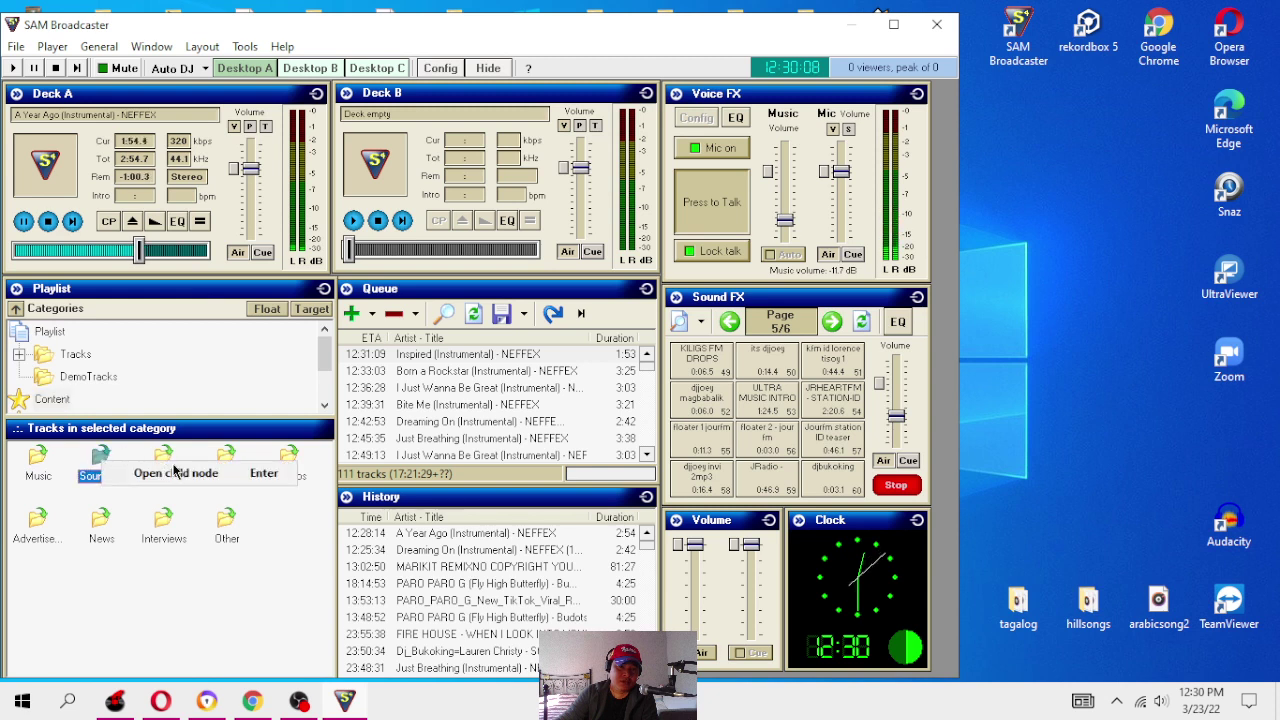
pyautogui.press('Return')
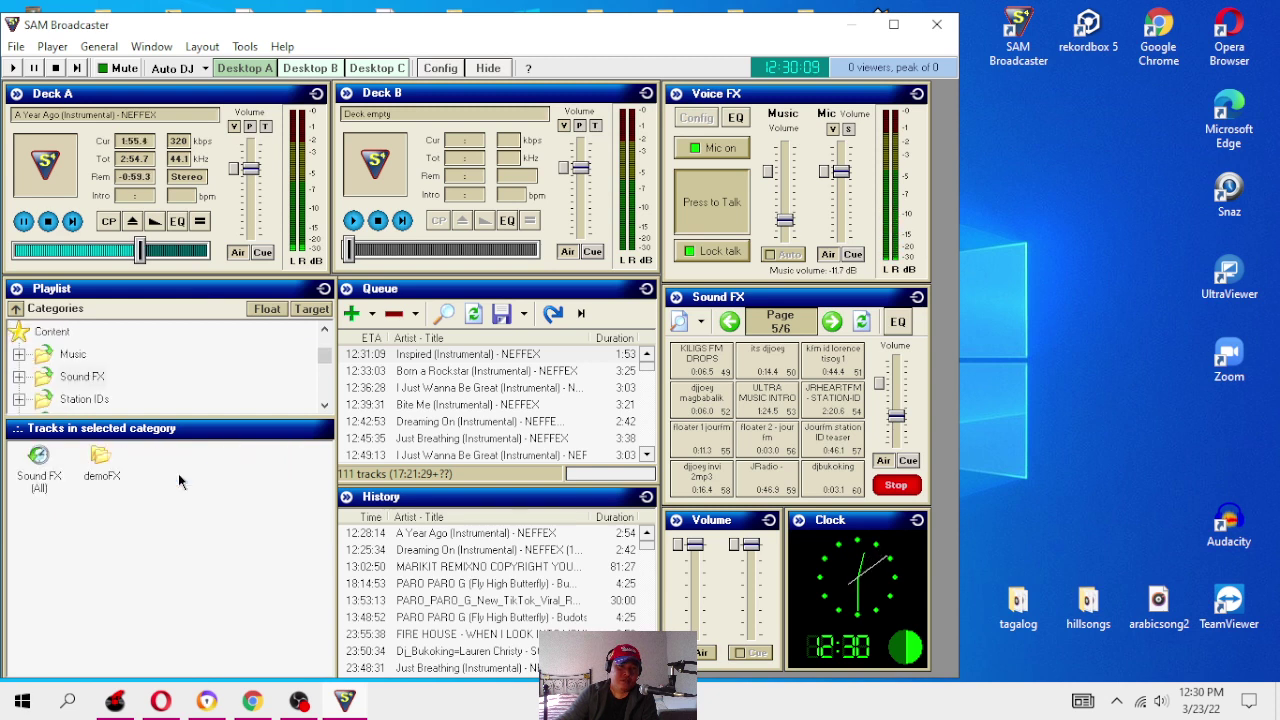
pyautogui.click(105, 464)
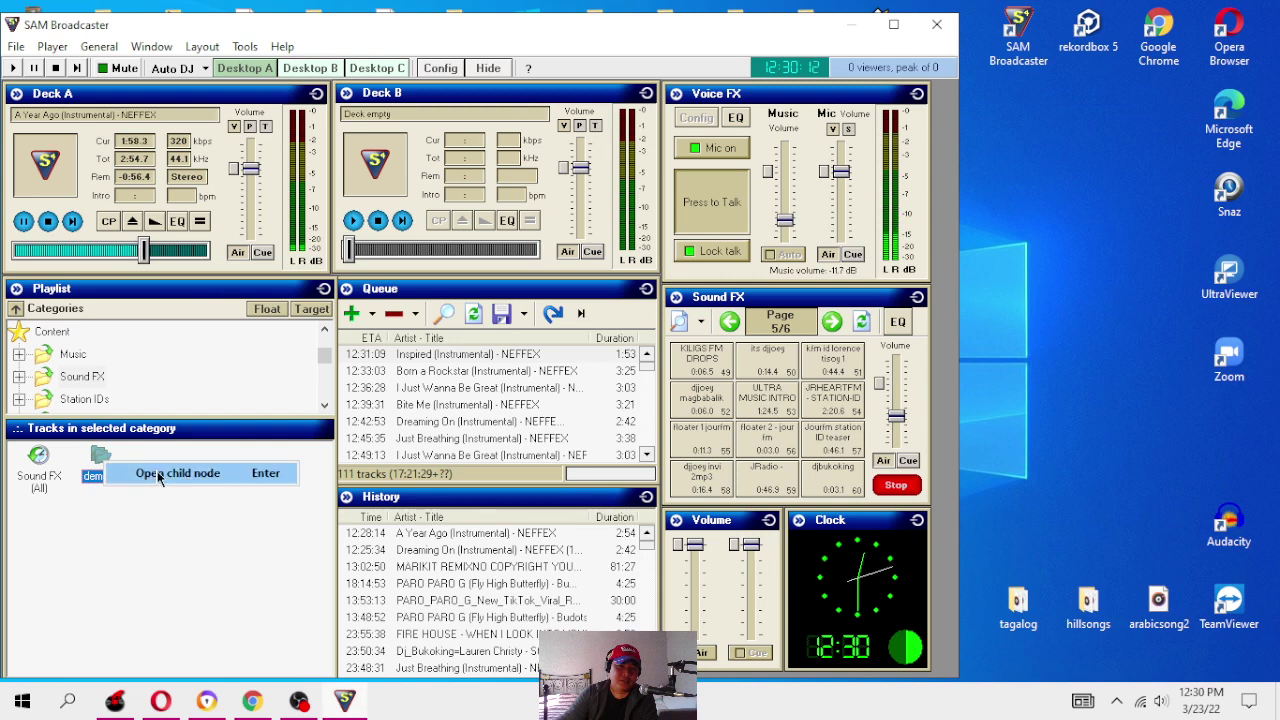
pyautogui.doubleClick(105, 464)
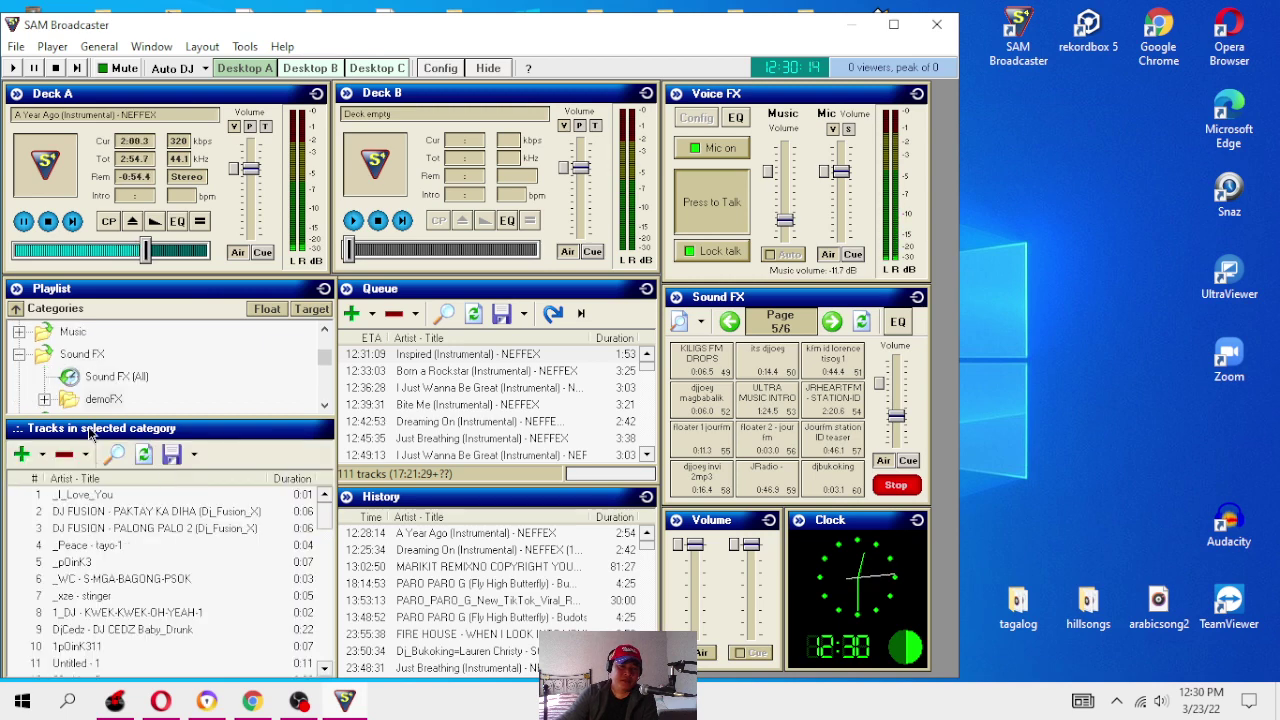
# Step: Try adding all files from the desktop's fx1 folder to the demoFX category, clearing the selection and cancelling the file dialog
pyautogui.click(43, 454)
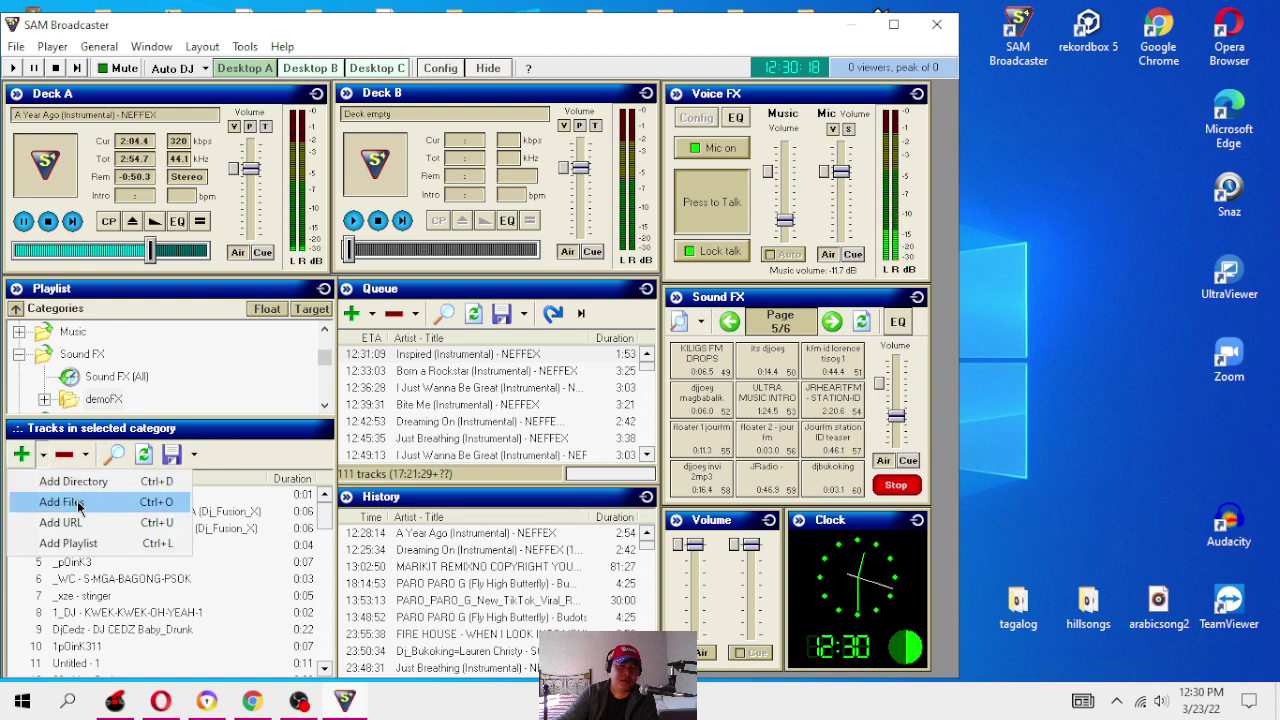
pyautogui.click(158, 507)
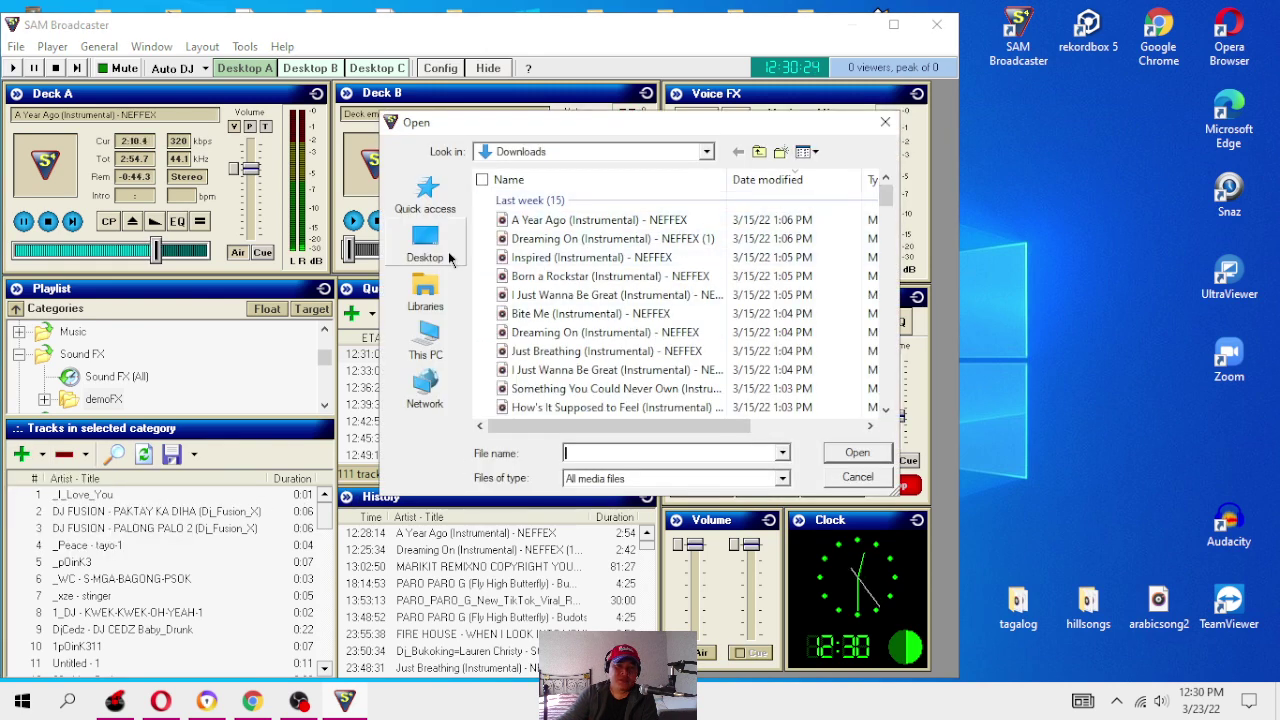
pyautogui.click(428, 249)
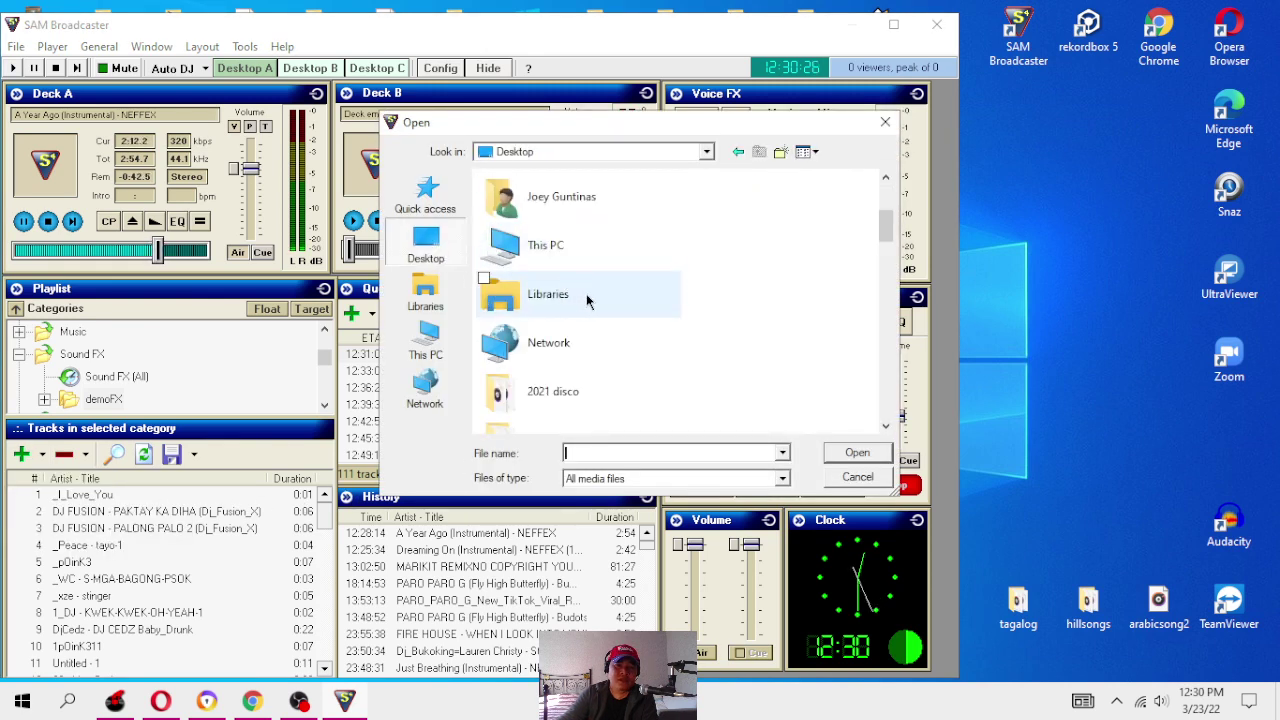
pyautogui.scroll(-5, 587, 300)
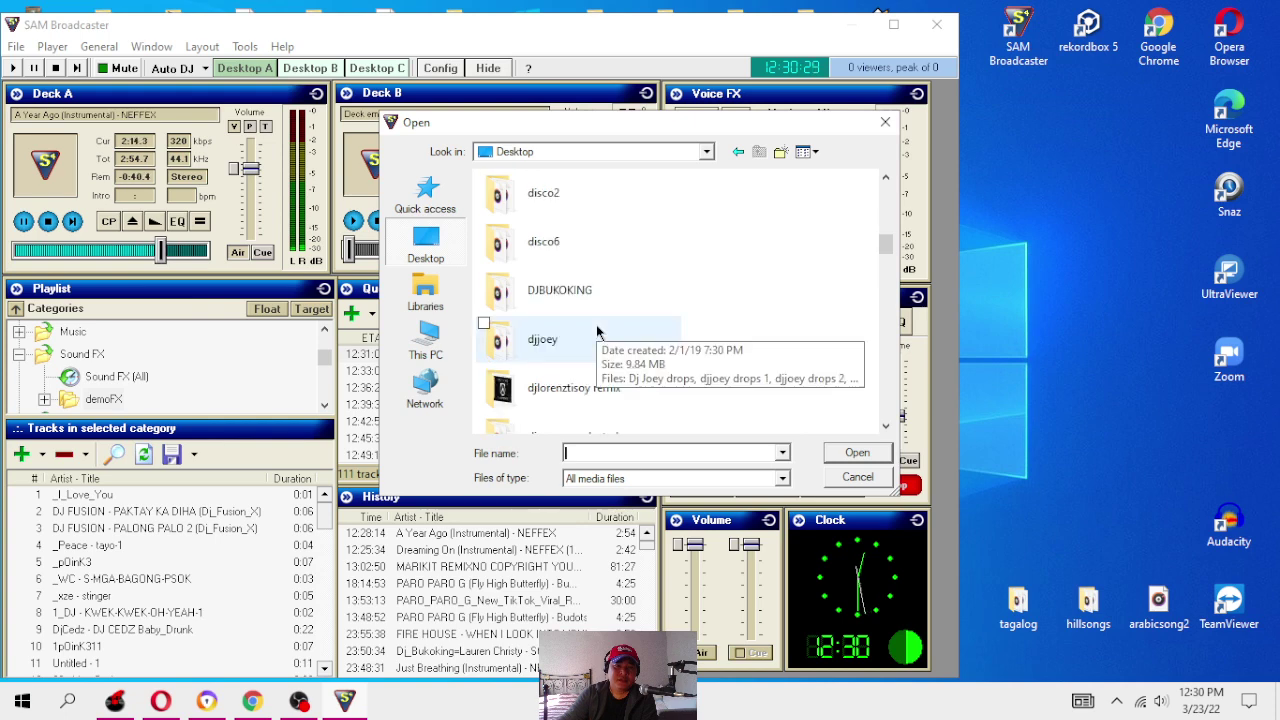
pyautogui.scroll(-3, 597, 331)
pyautogui.click(560, 404)
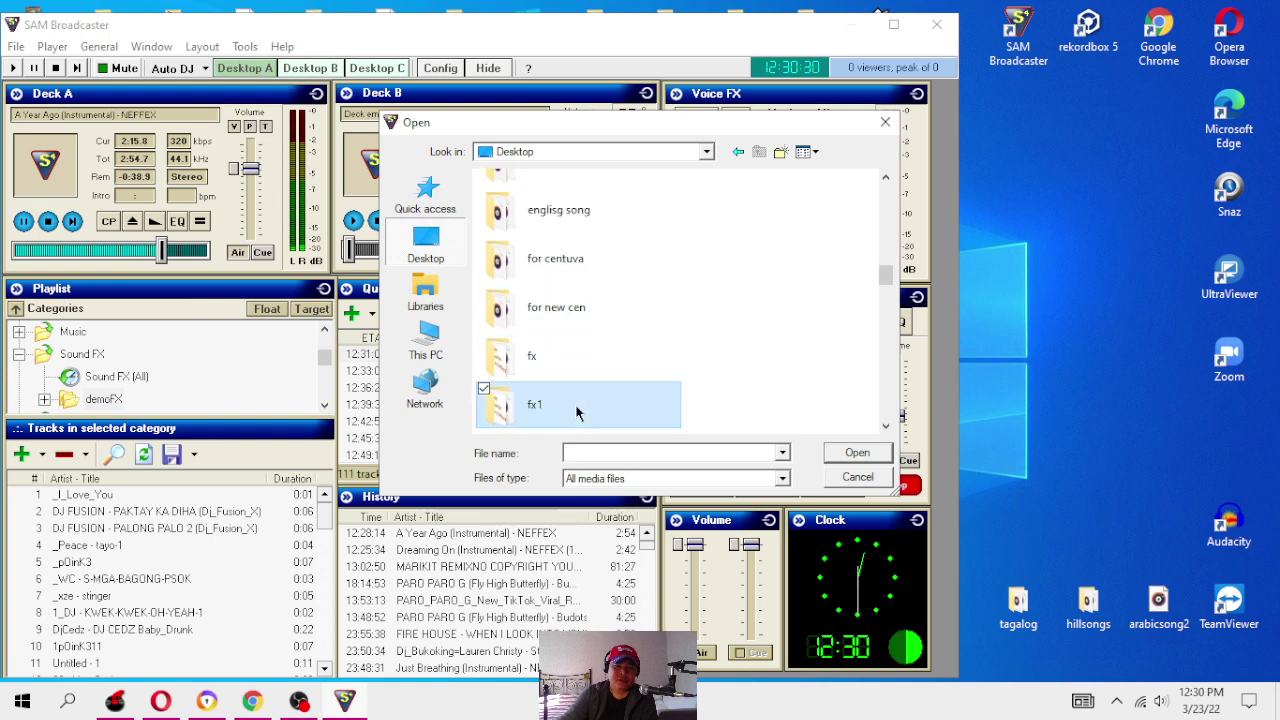
pyautogui.click(856, 453)
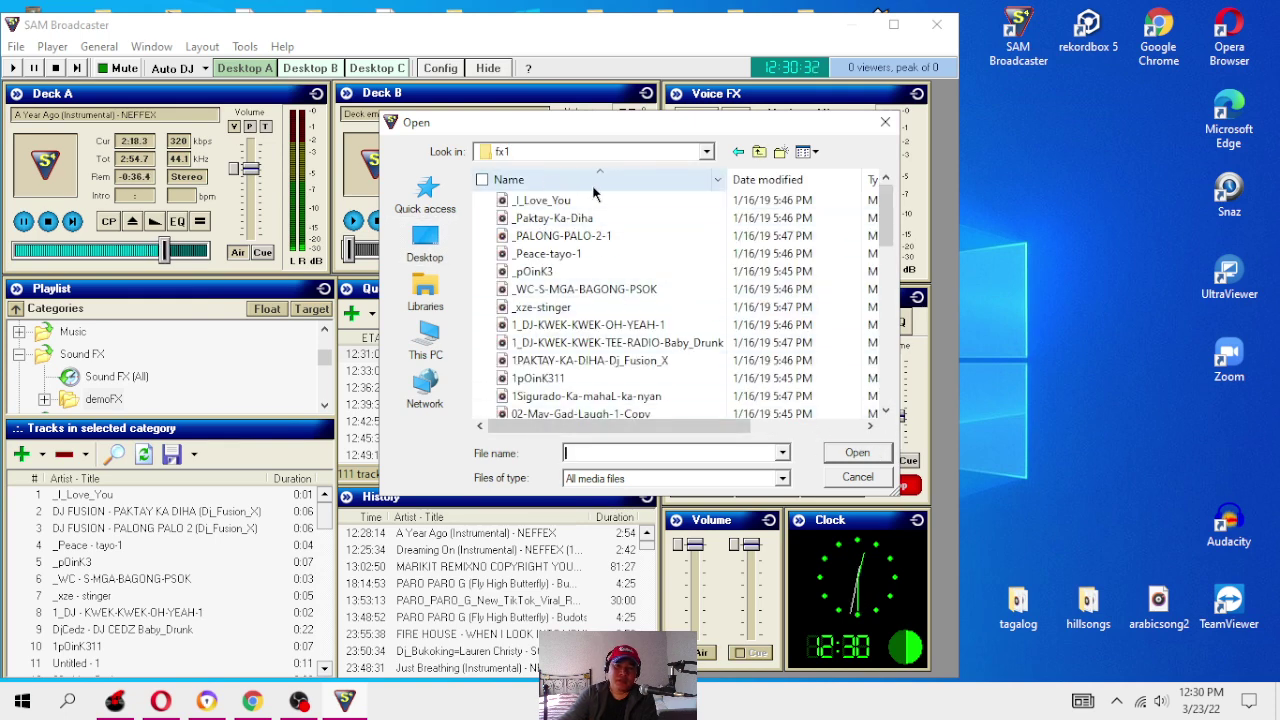
pyautogui.click(482, 180)
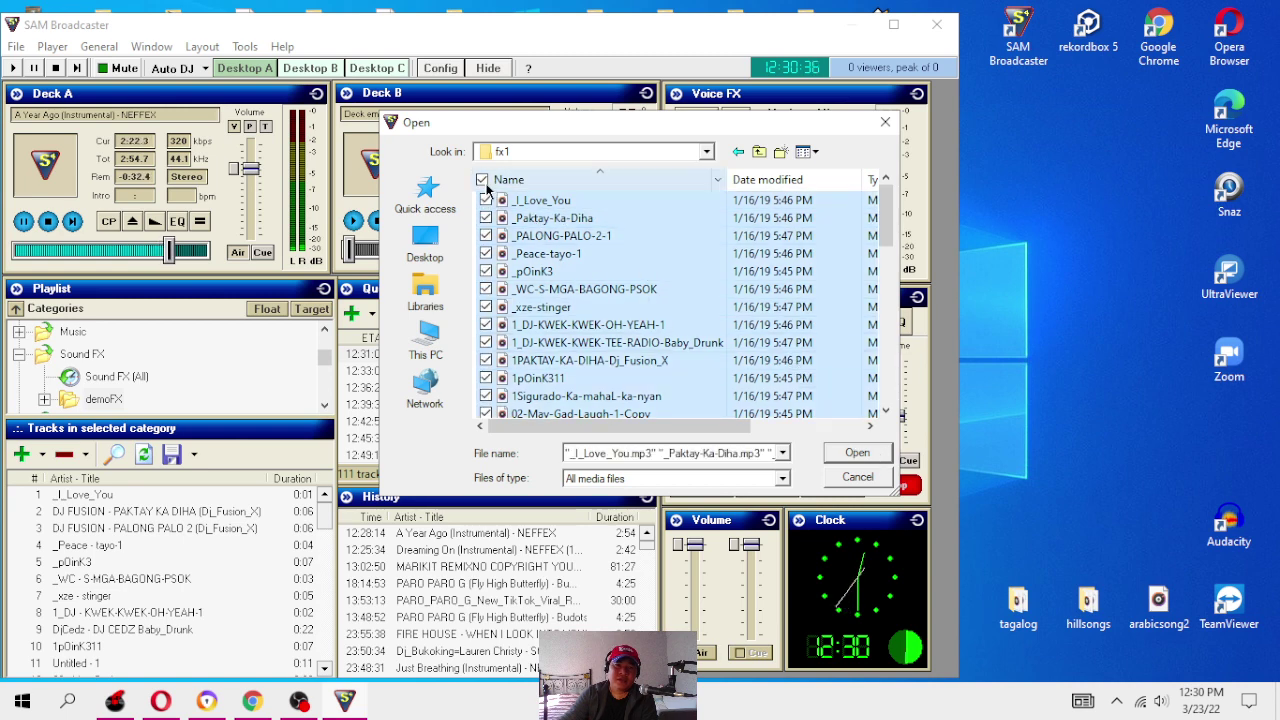
pyautogui.click(482, 180)
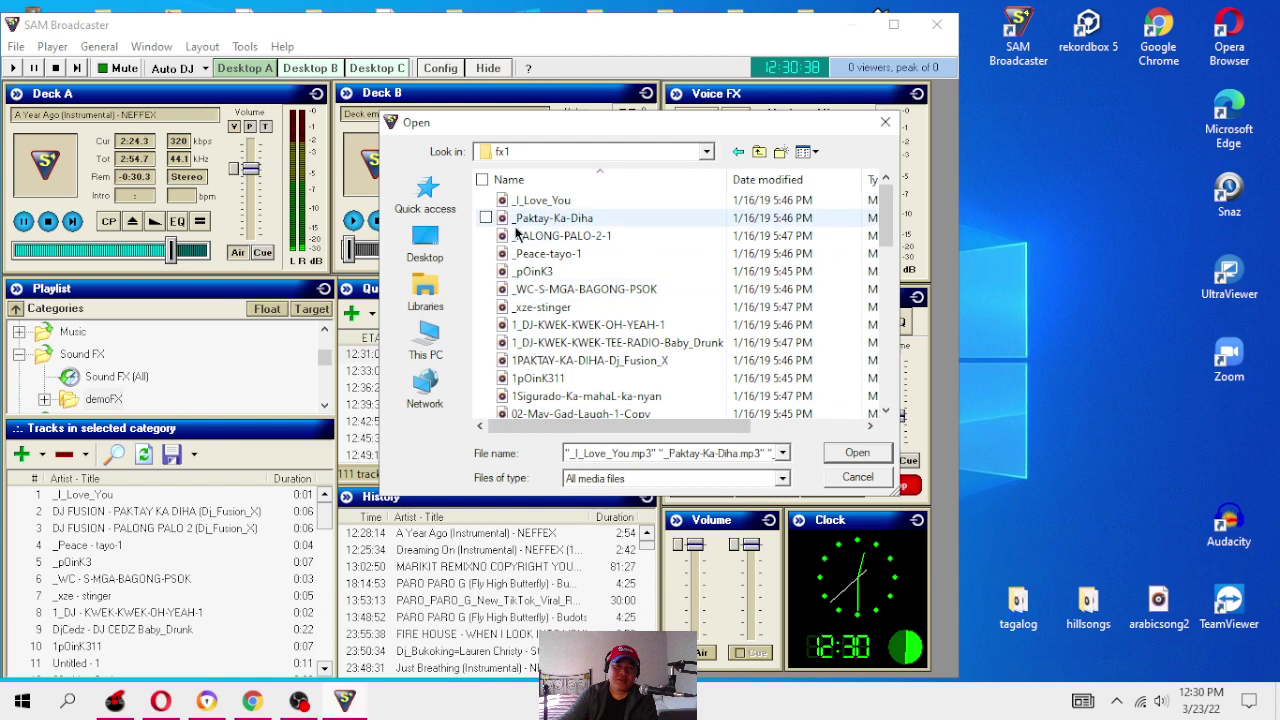
pyautogui.click(882, 481)
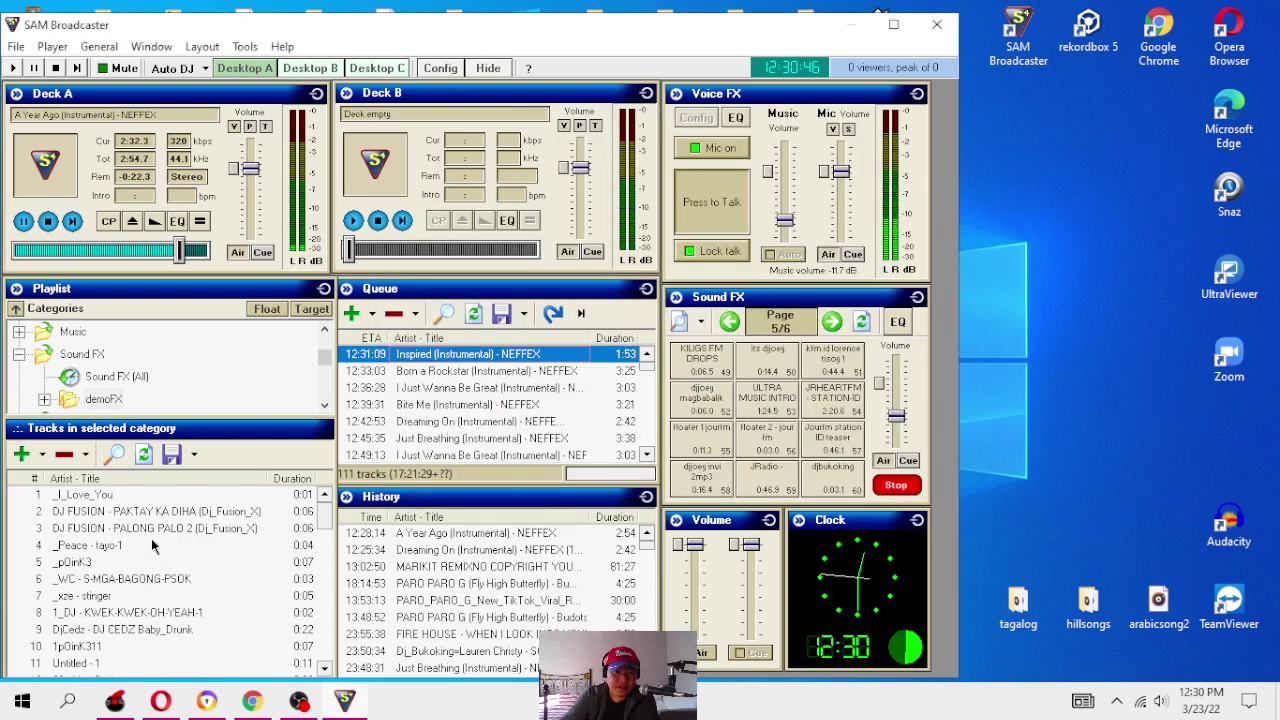
# Step: Load the demoFX category onto the Sound FX pads and test the _Peace - tayo-1 pad at a slightly lower effects volume
pyautogui.click(704, 325)
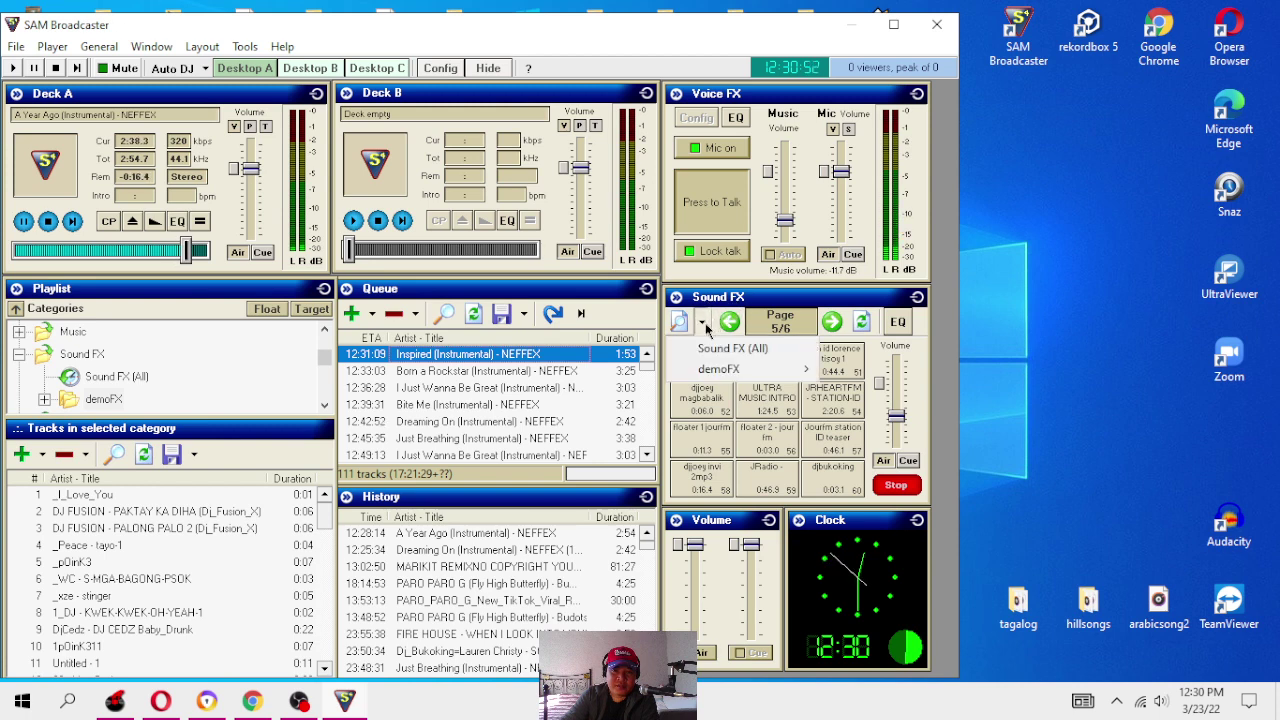
pyautogui.moveTo(737, 371)
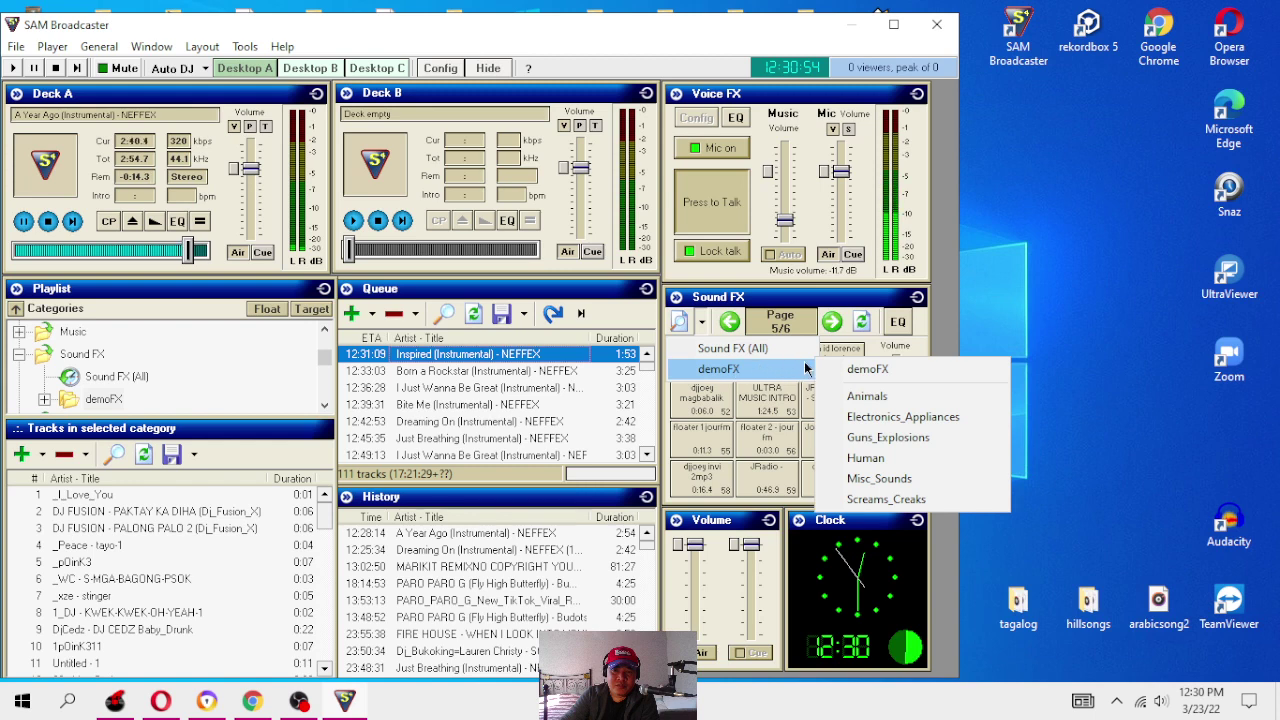
pyautogui.click(919, 375)
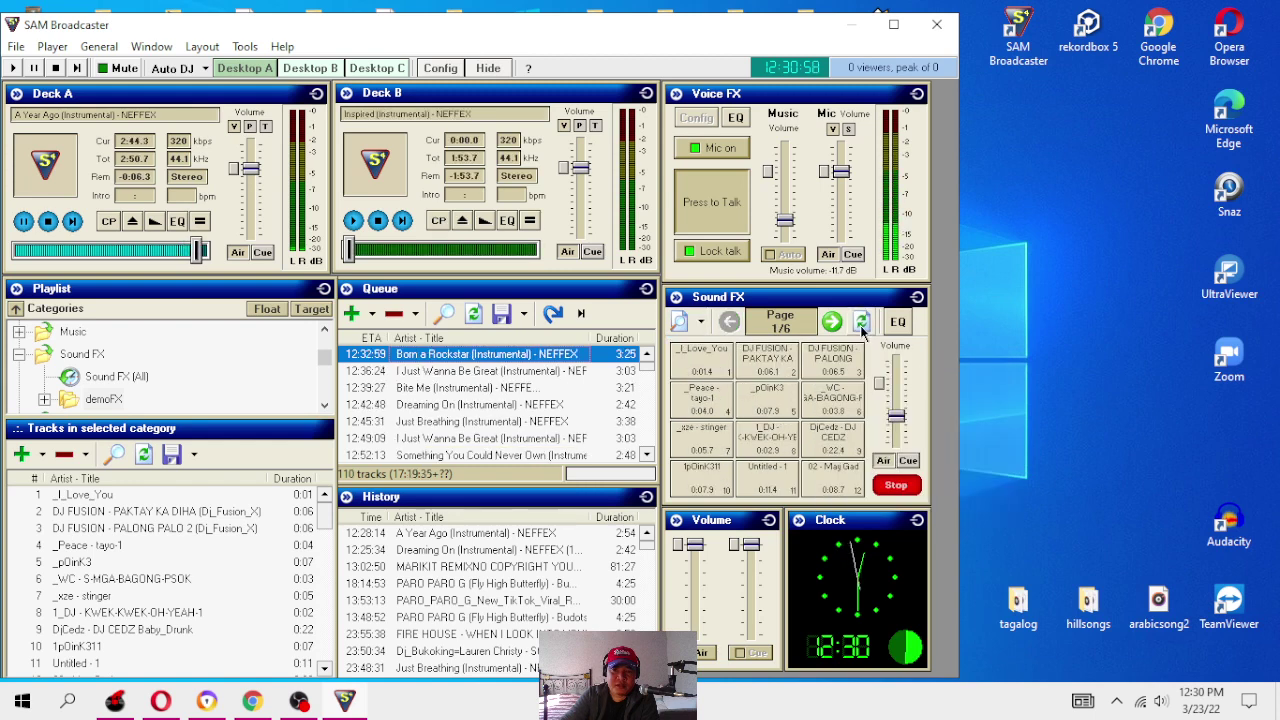
pyautogui.click(698, 397)
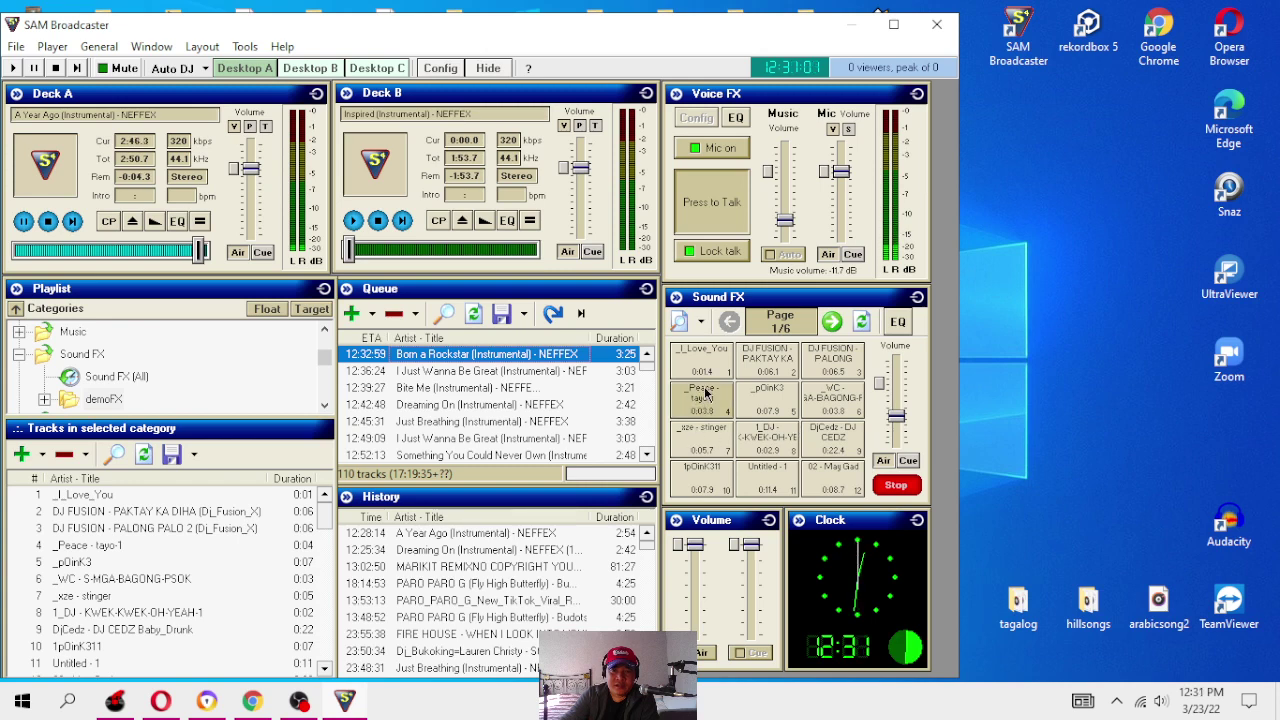
pyautogui.moveTo(897, 417); pyautogui.dragTo(897, 423)
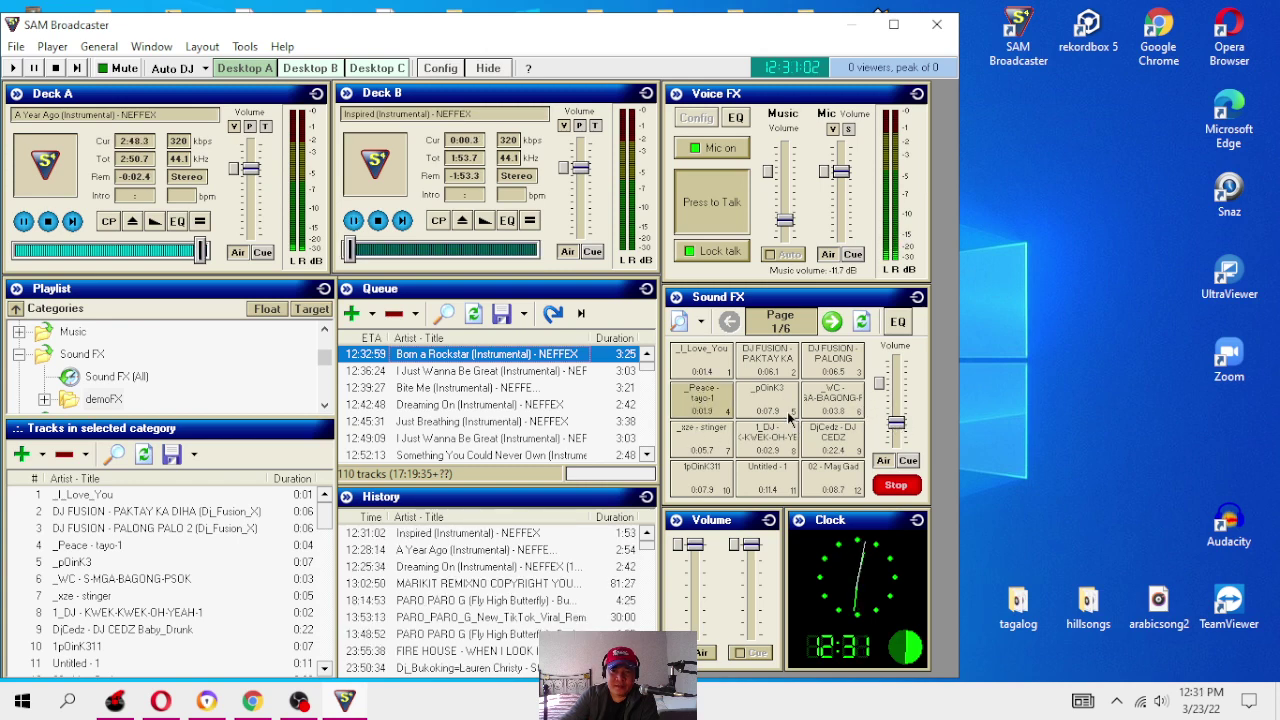
# Step: On page 4 of the Sound FX pads, lower the effects volume further, and set the music volume to -14.0 dB
pyautogui.click(832, 322)
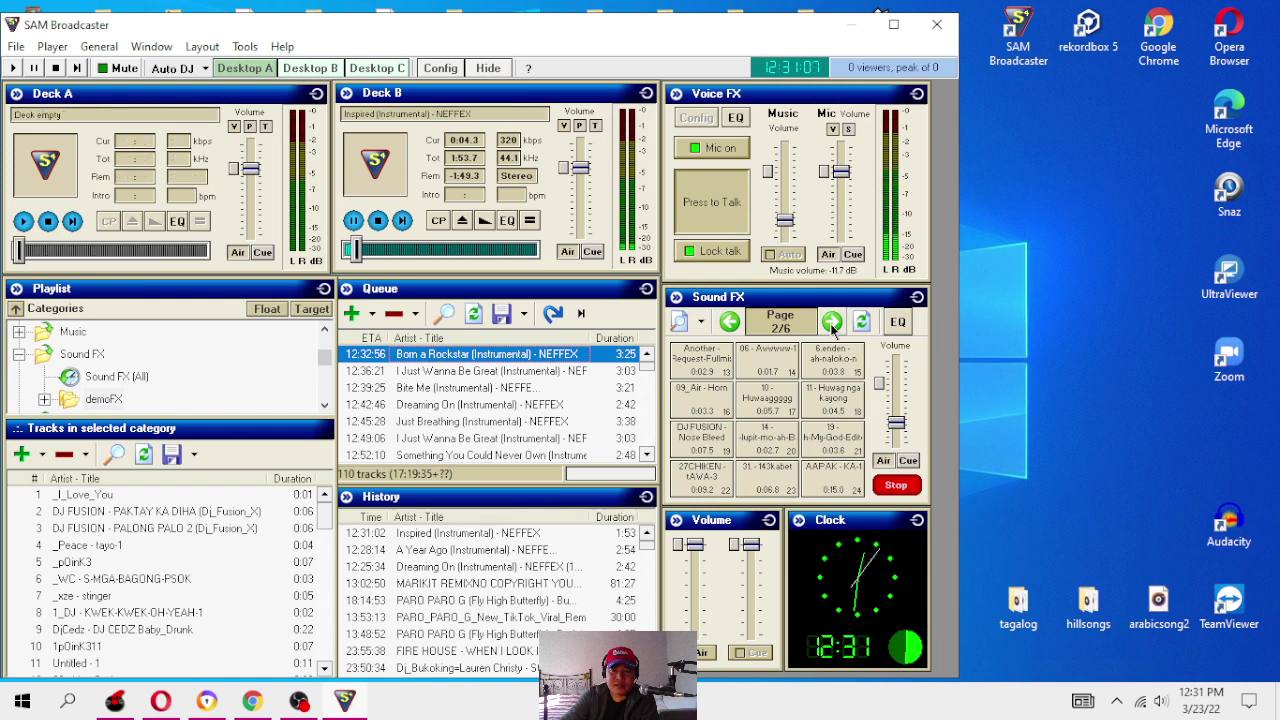
pyautogui.click(832, 322)
pyautogui.click(832, 322)
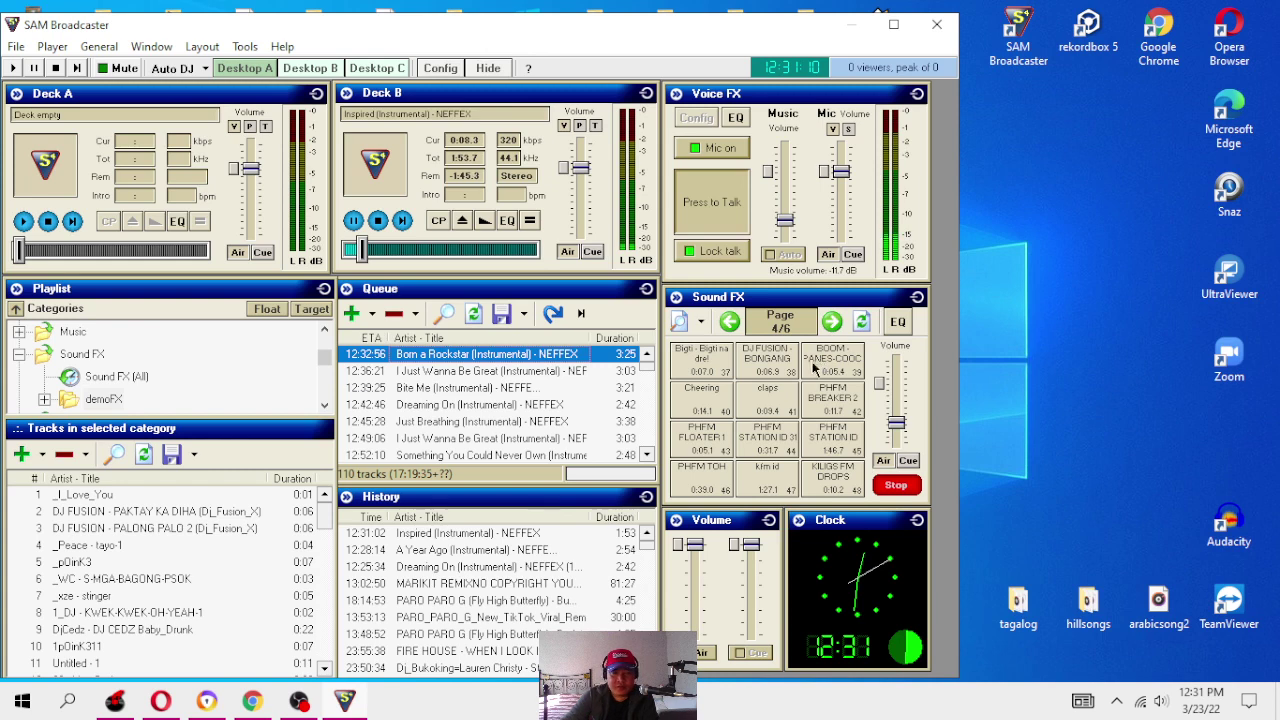
pyautogui.moveTo(896, 422); pyautogui.dragTo(897, 432)
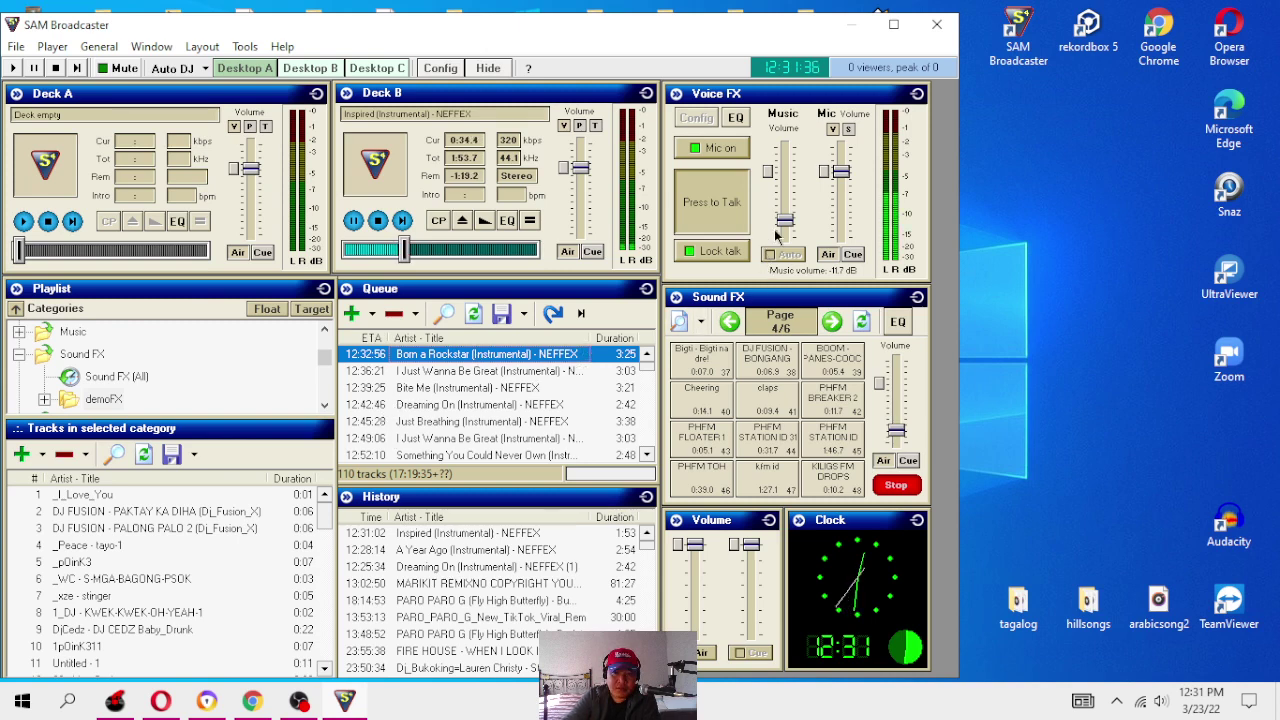
pyautogui.moveTo(785, 223); pyautogui.dragTo(786, 233)
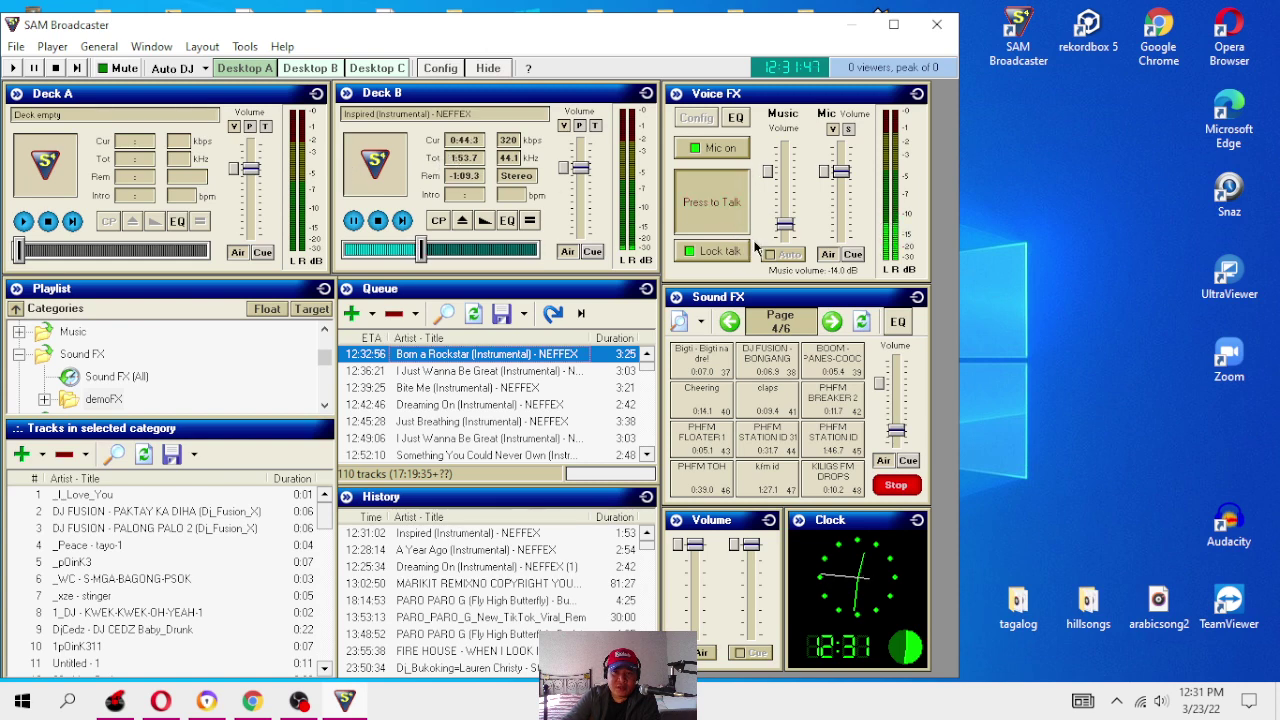
# Step: Examine the speaker and SAM Broadcaster levels in the Windows Volume Mixer, and close it
pyautogui.rightClick(1161, 706)
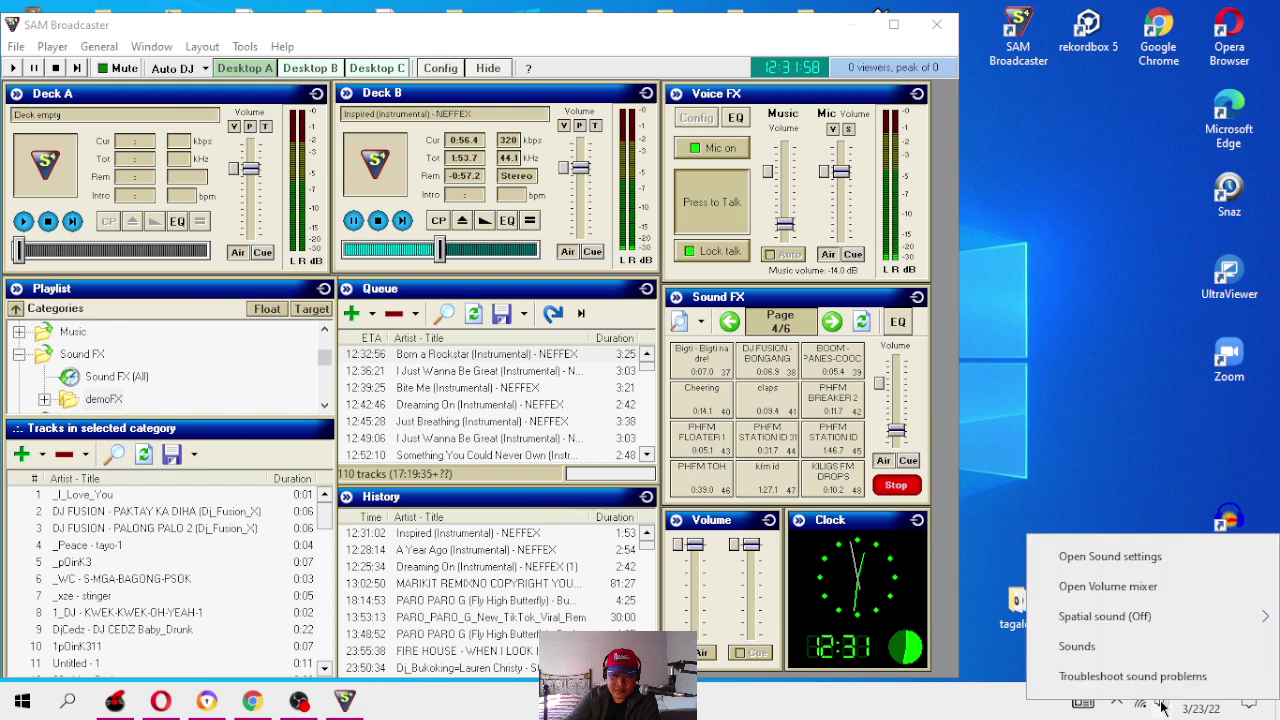
pyautogui.click(1148, 591)
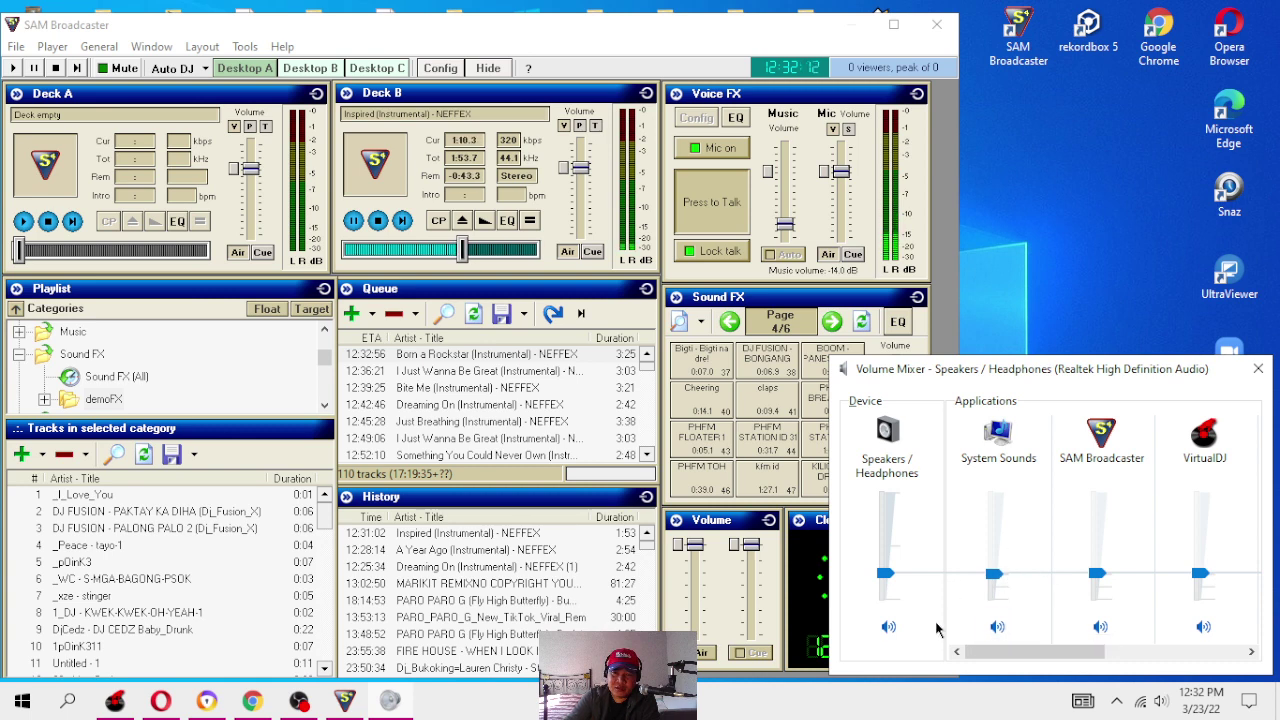
pyautogui.click(1258, 369)
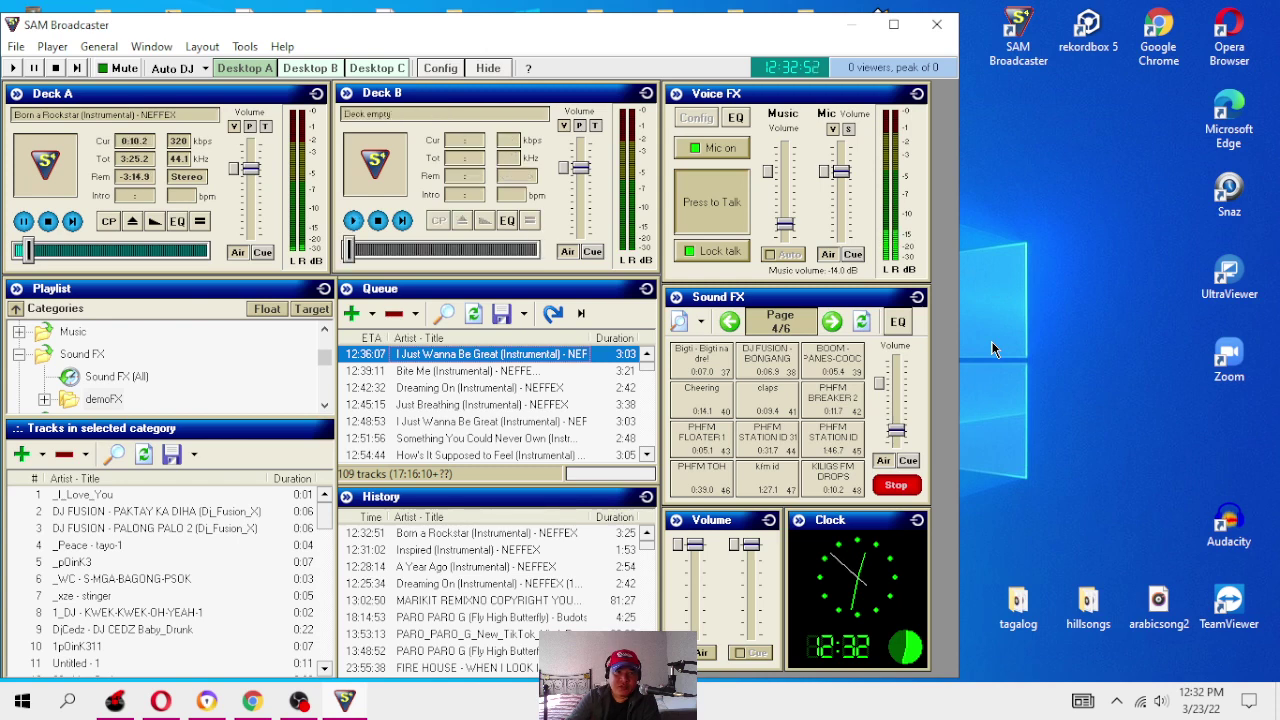
# Step: Turn Lock talk off with the music volume back at 0.0 dB, and maximize the program window
pyautogui.click(724, 252)
pyautogui.moveTo(786, 224); pyautogui.dragTo(788, 172)
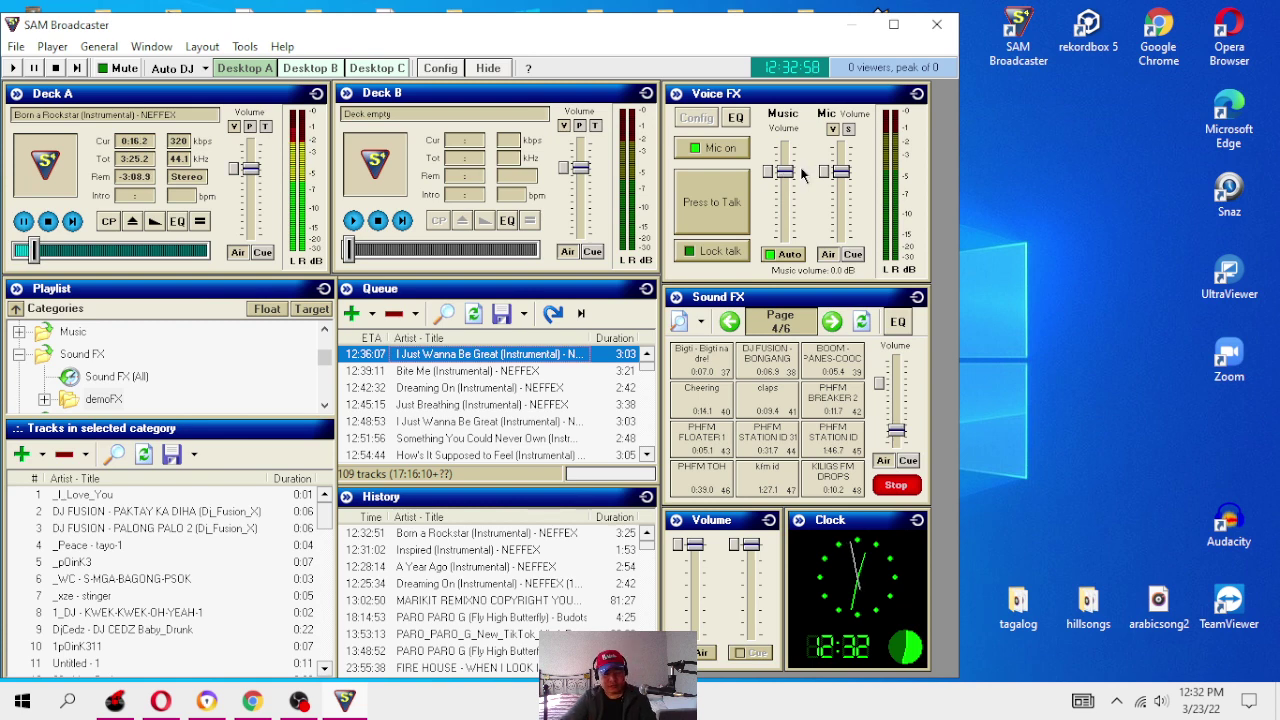
pyautogui.click(882, 28)
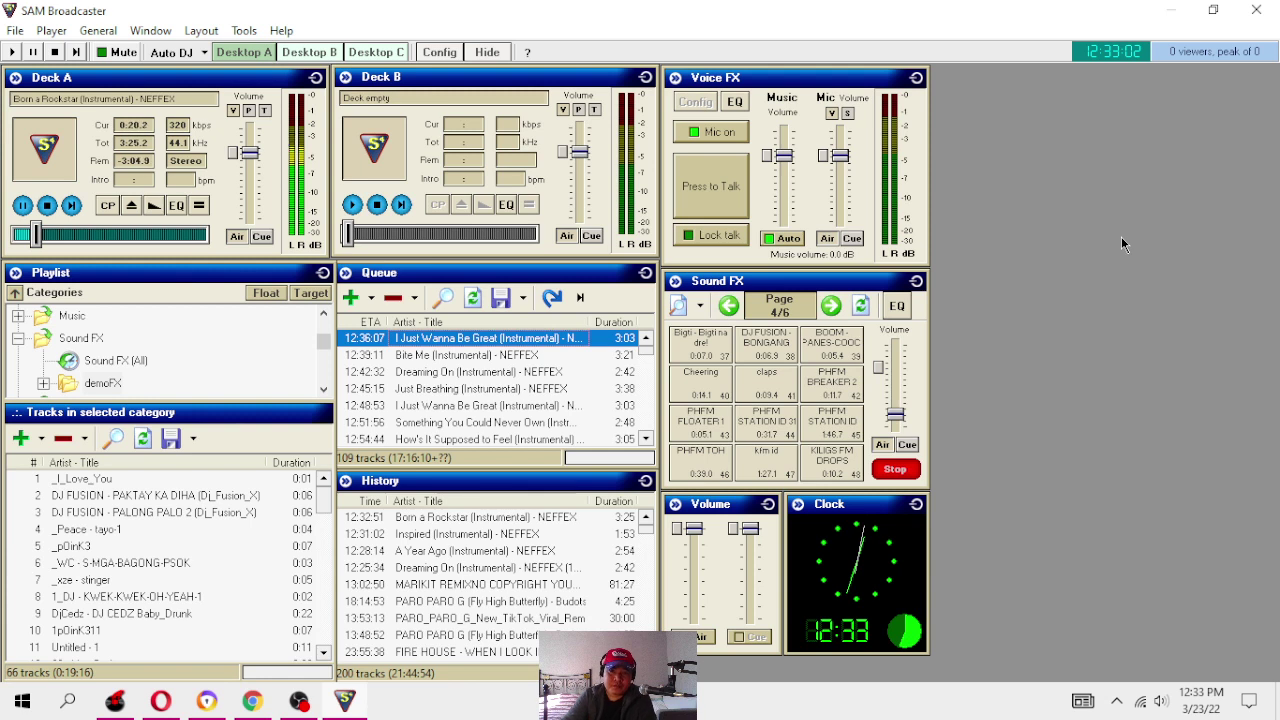
# Step: Turn Lock talk on and lower the music volume to -12.9 dB for talking over the track
pyautogui.click(712, 236)
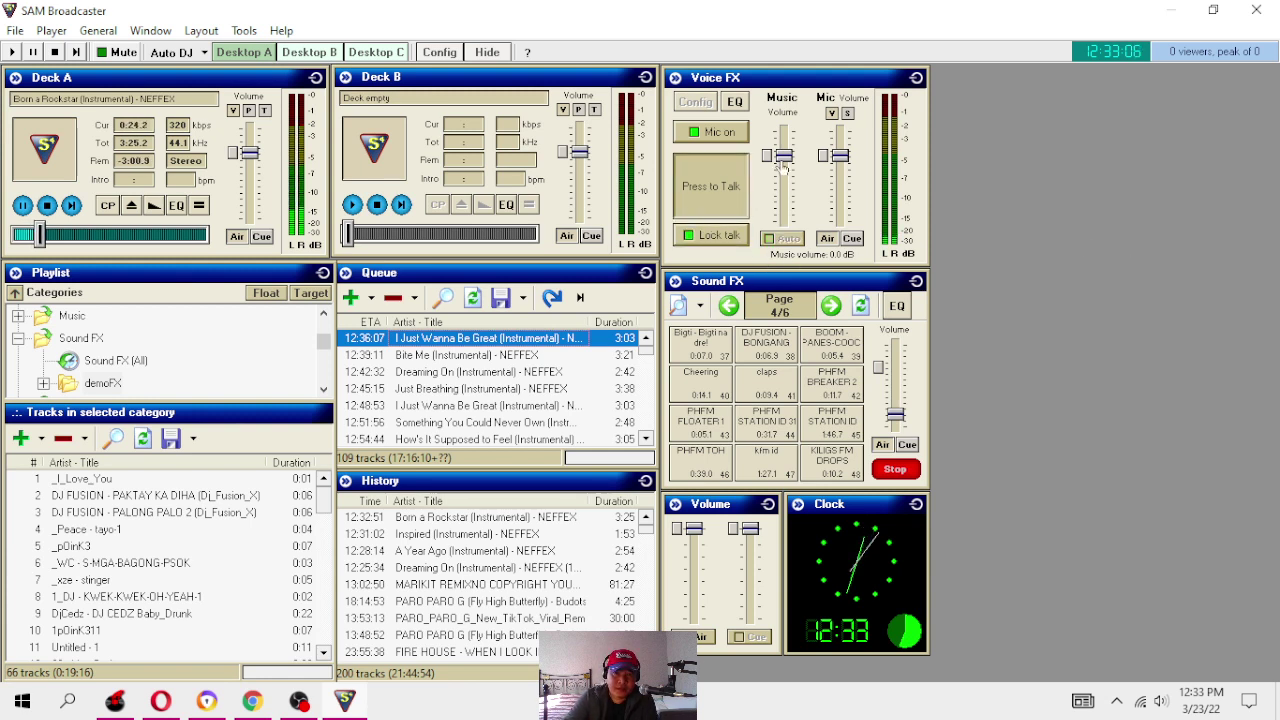
pyautogui.moveTo(784, 156); pyautogui.dragTo(789, 218)
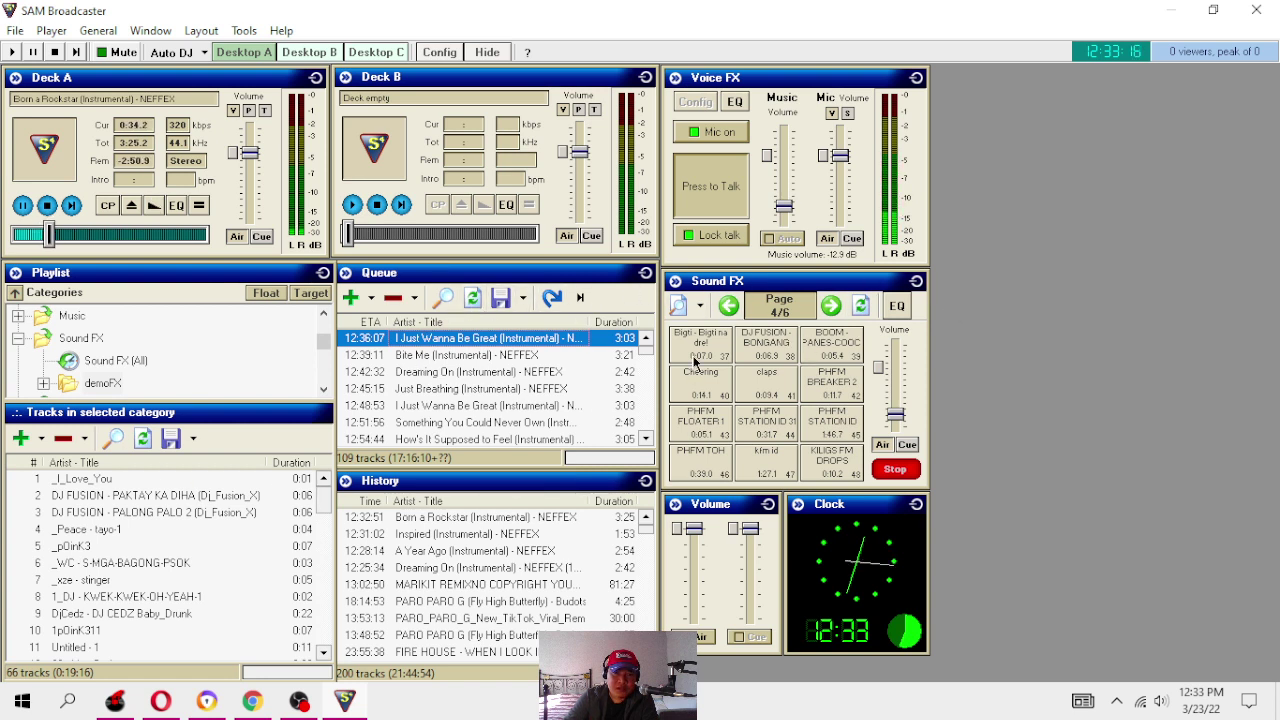
# Step: Close the Queue and Sound FX windows and show both again, testing the restored pads with claps
pyautogui.click(645, 273)
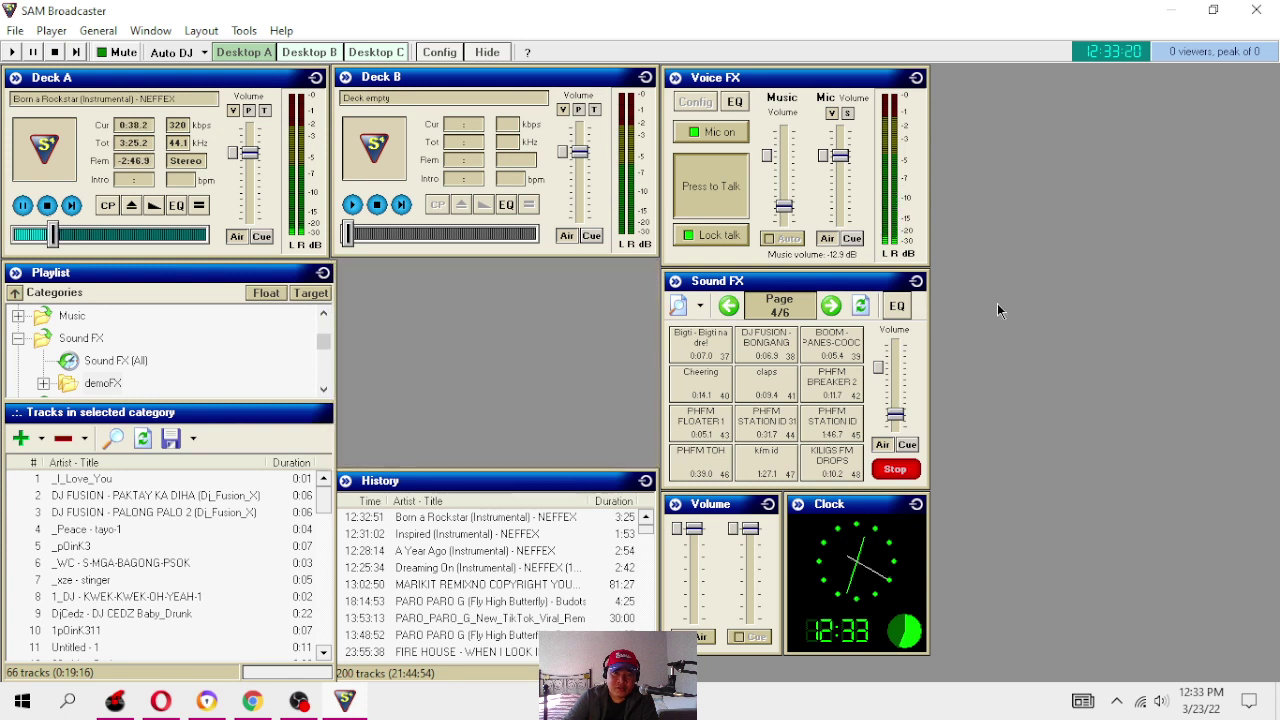
pyautogui.click(916, 281)
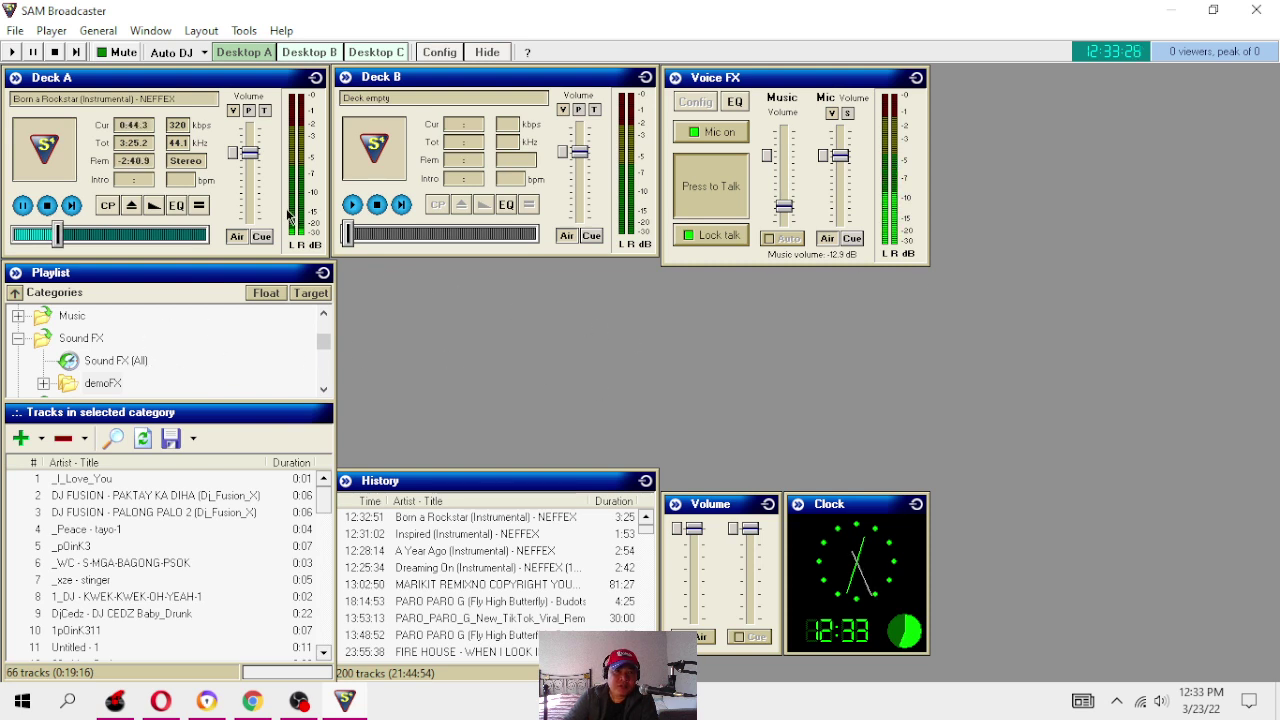
pyautogui.click(166, 32)
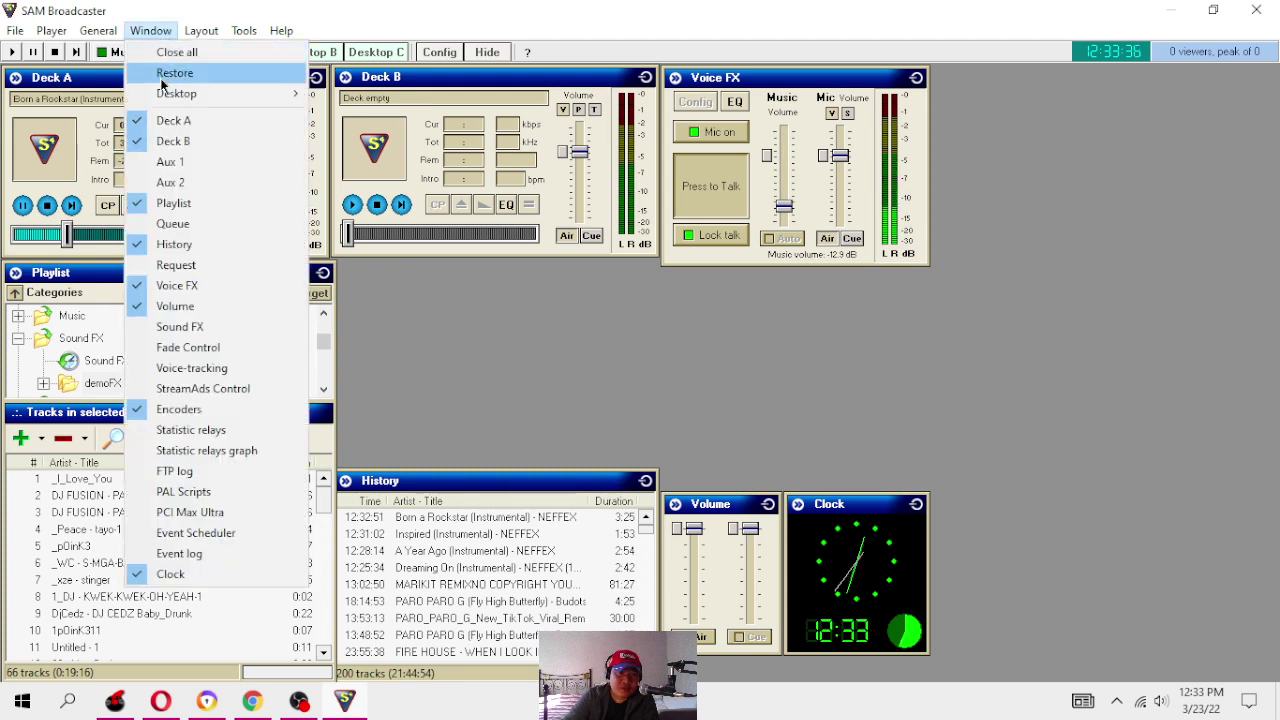
pyautogui.click(207, 225)
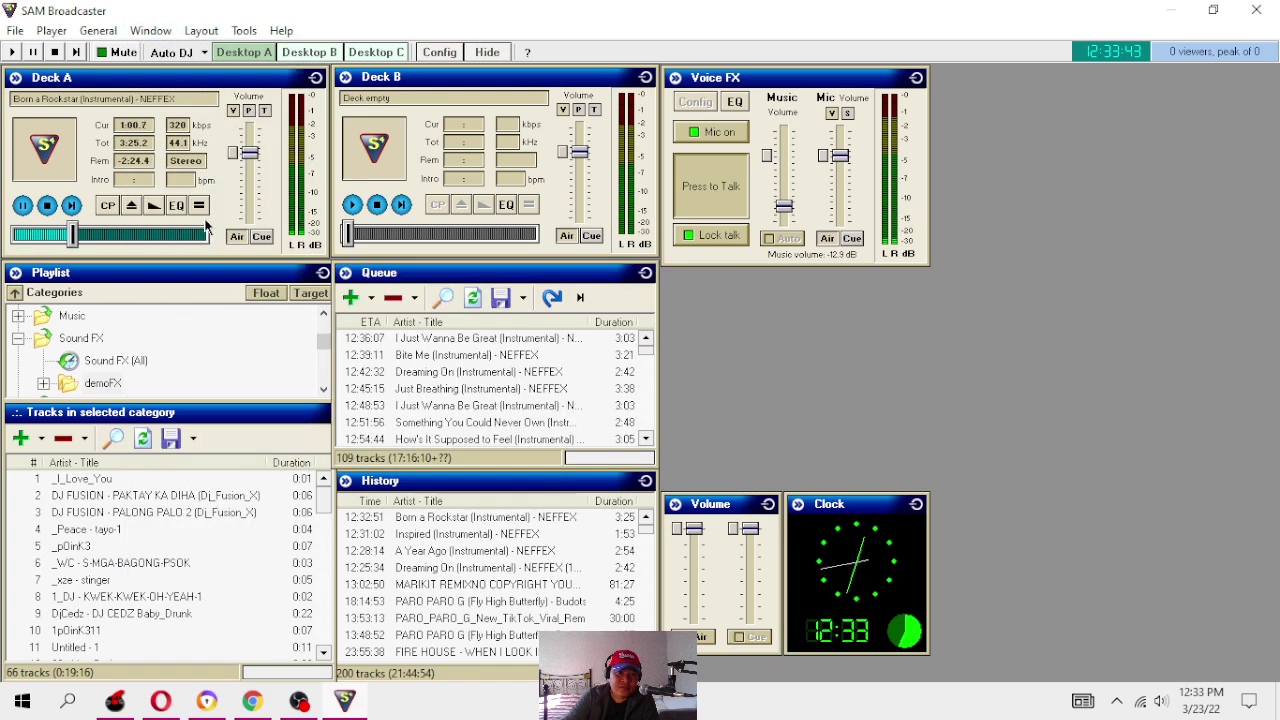
pyautogui.click(152, 31)
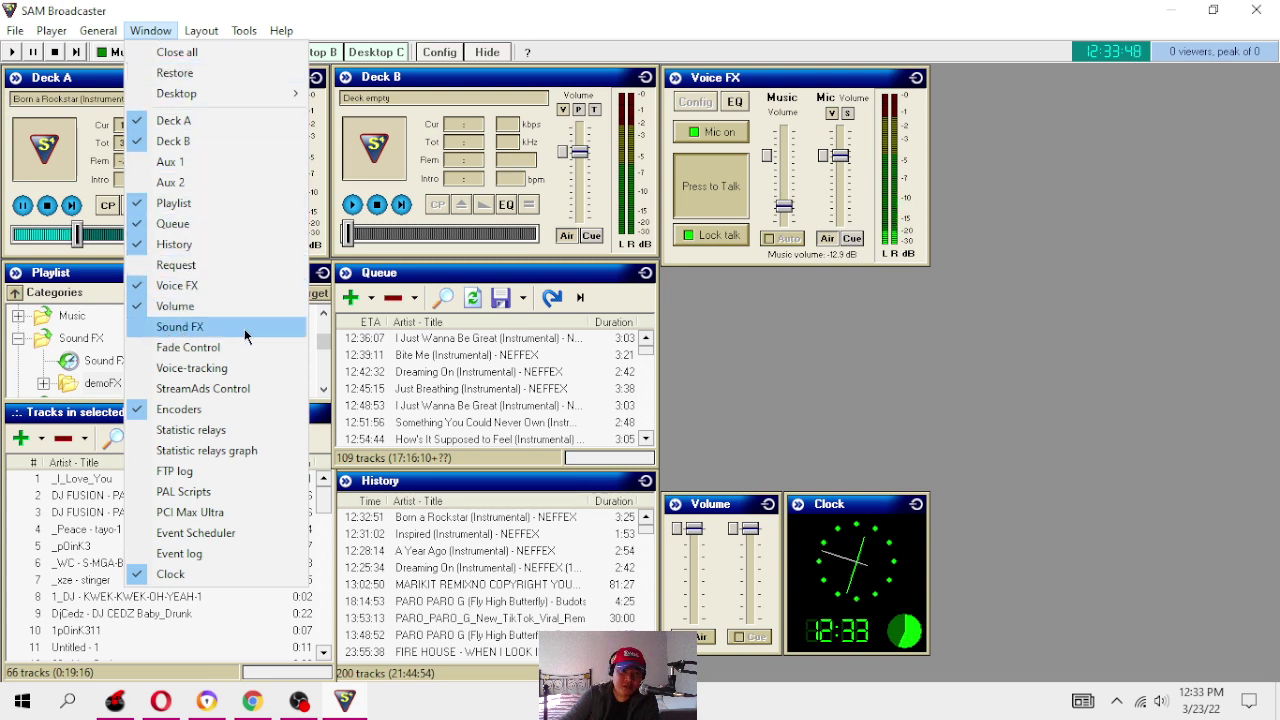
pyautogui.click(167, 334)
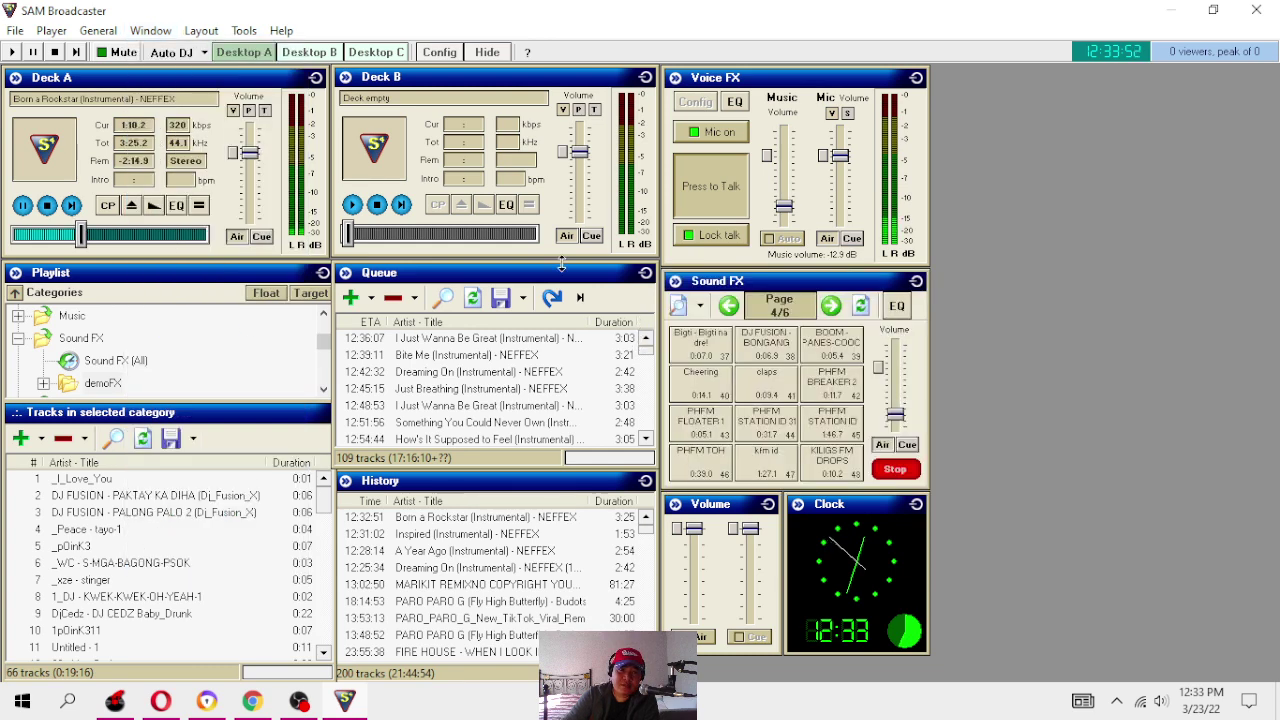
pyautogui.click(760, 403)
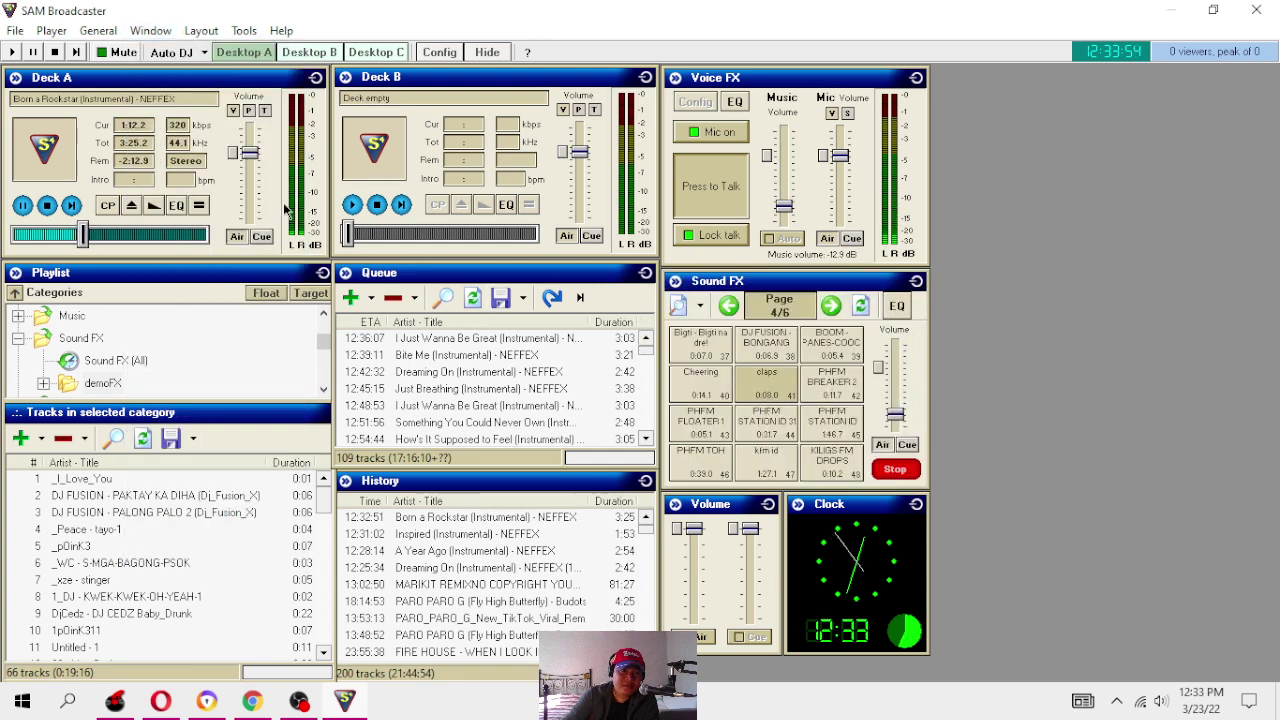
# Step: Hide the Encoders window and show it again in front of the Playlist, and look through its encoder list
pyautogui.click(174, 31)
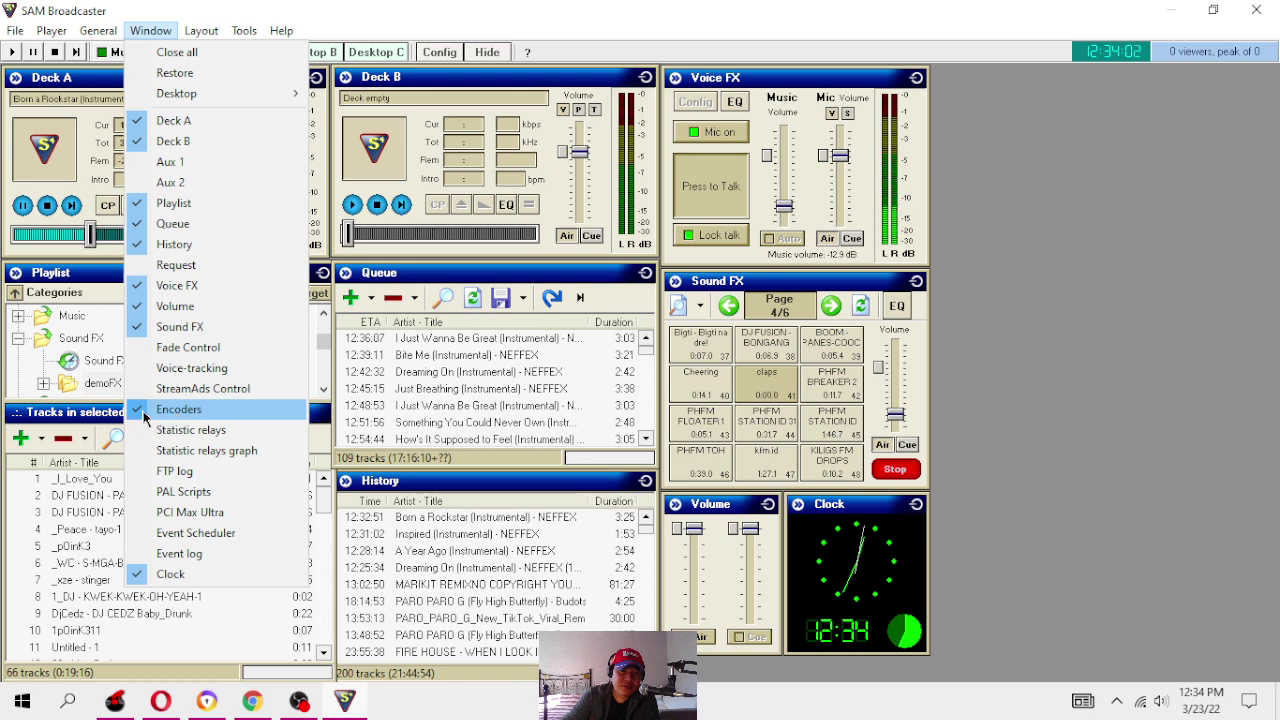
pyautogui.click(215, 411)
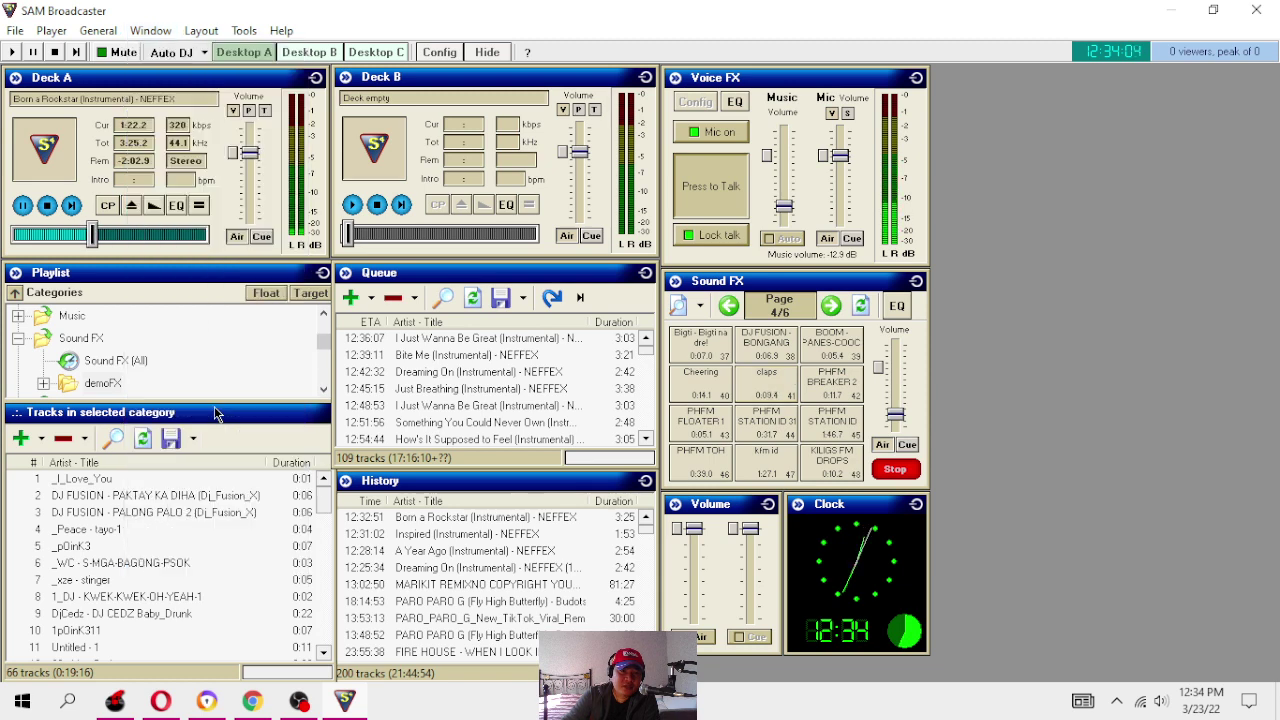
pyautogui.click(152, 32)
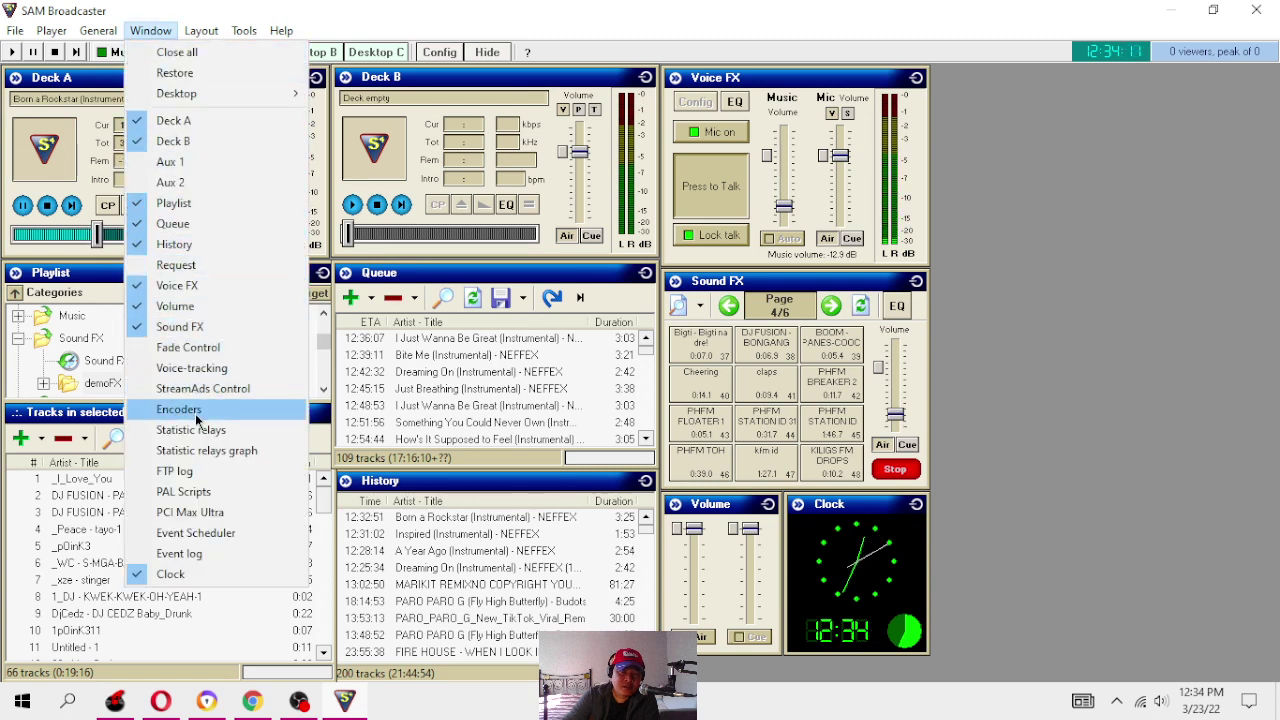
pyautogui.click(180, 410)
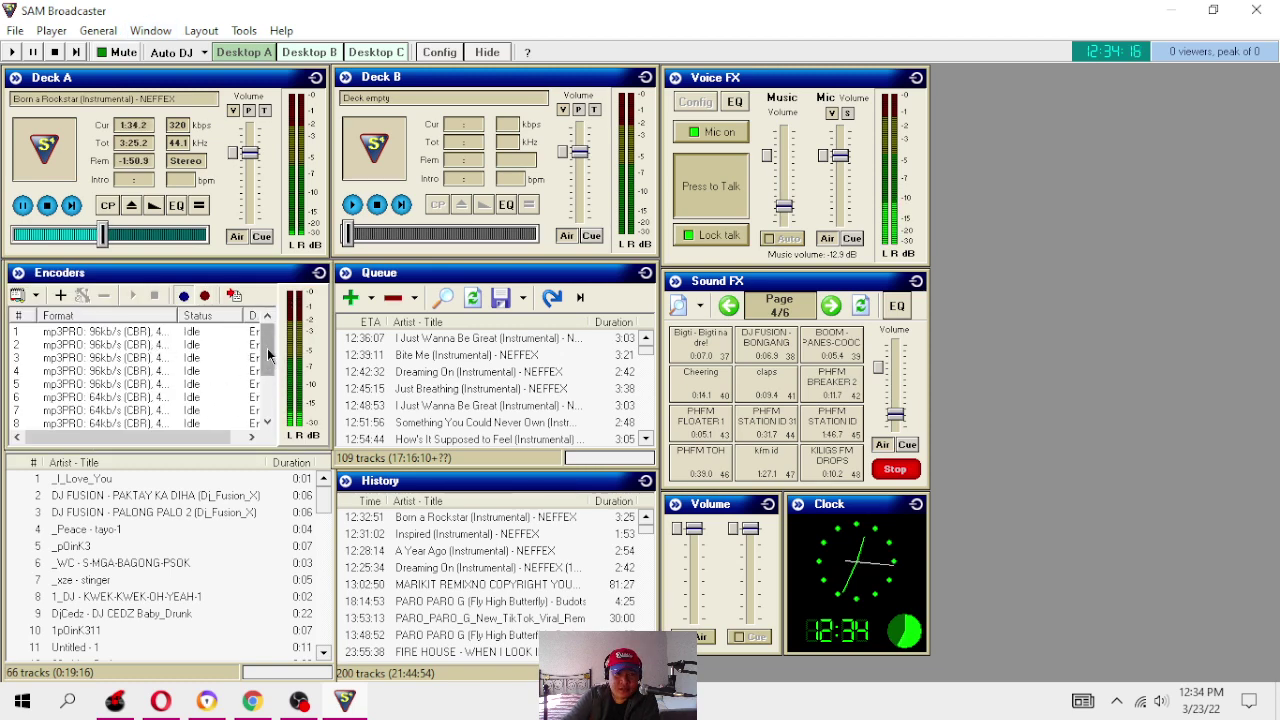
pyautogui.moveTo(268, 345); pyautogui.dragTo(268, 410)
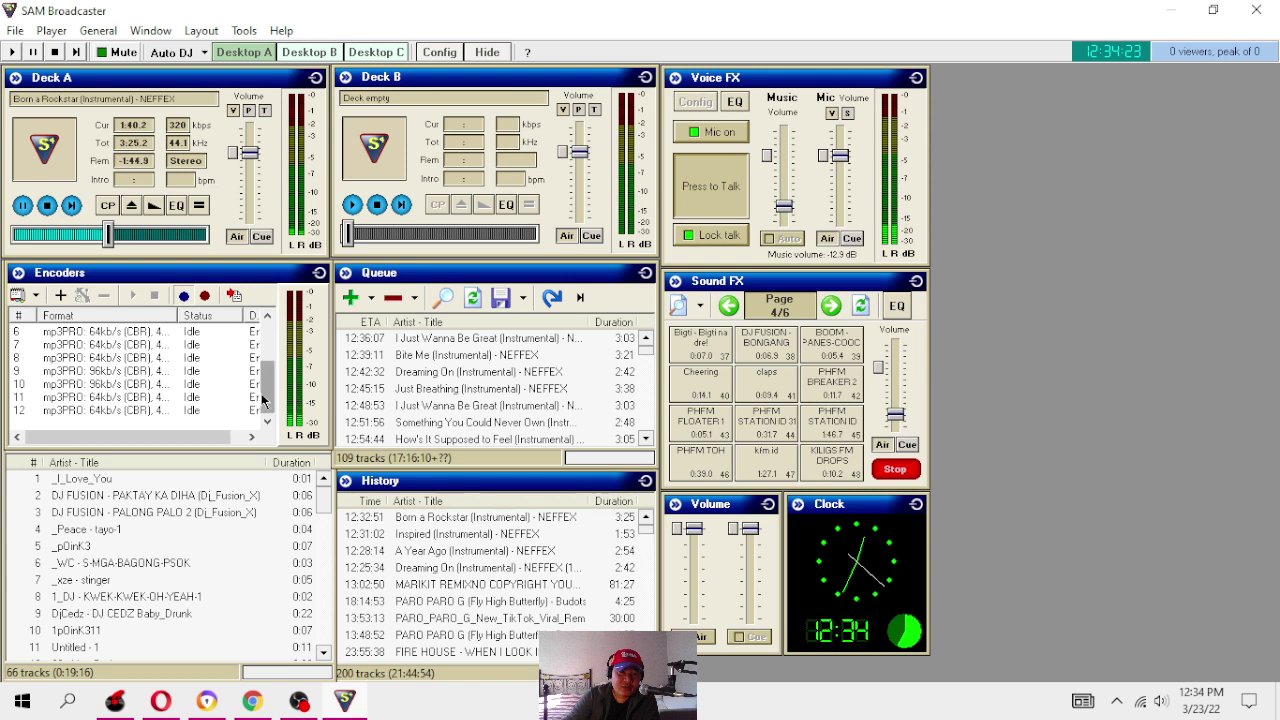
pyautogui.moveTo(266, 398); pyautogui.dragTo(259, 298)
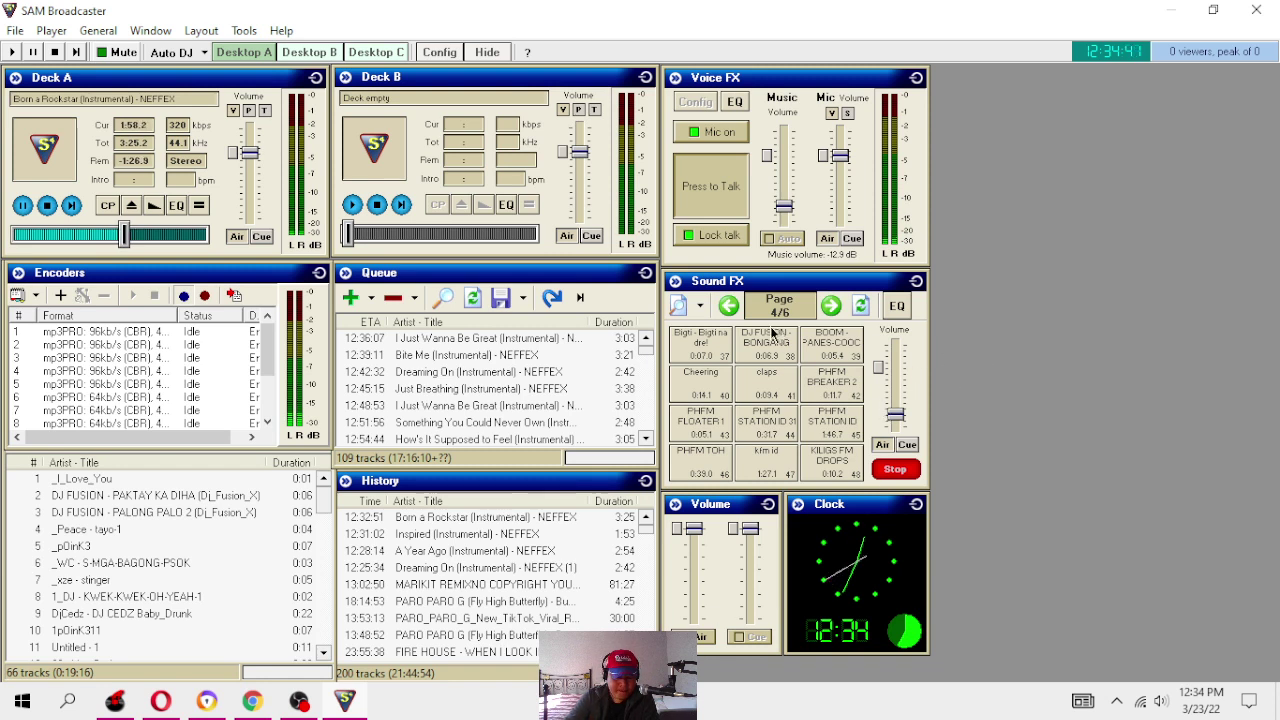
# Step: Turn Lock talk off and raise the music volume to -0.2 dB
pyautogui.click(768, 238)
pyautogui.moveTo(784, 206); pyautogui.dragTo(784, 157)
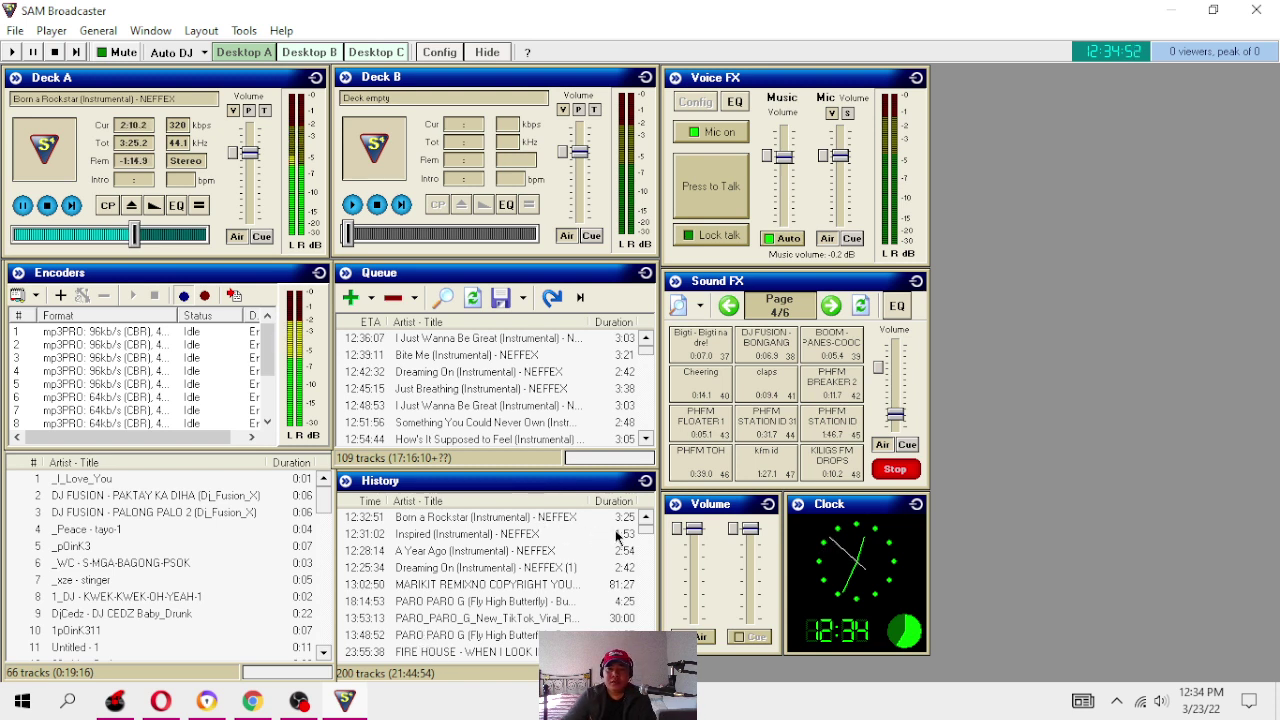
# Step: Play pad 58 from page 5 of the Sound FX pads at a raised effects volume, and stop Deck A
pyautogui.click(829, 306)
pyautogui.click(829, 306)
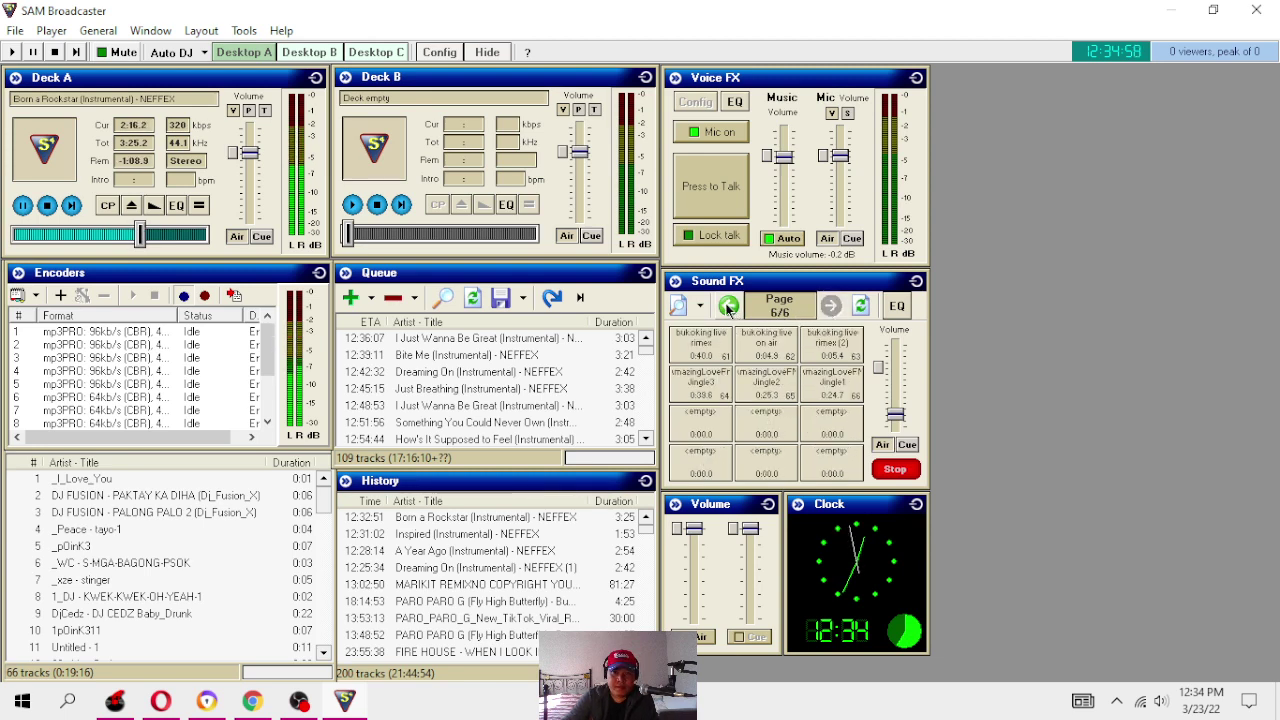
pyautogui.click(728, 306)
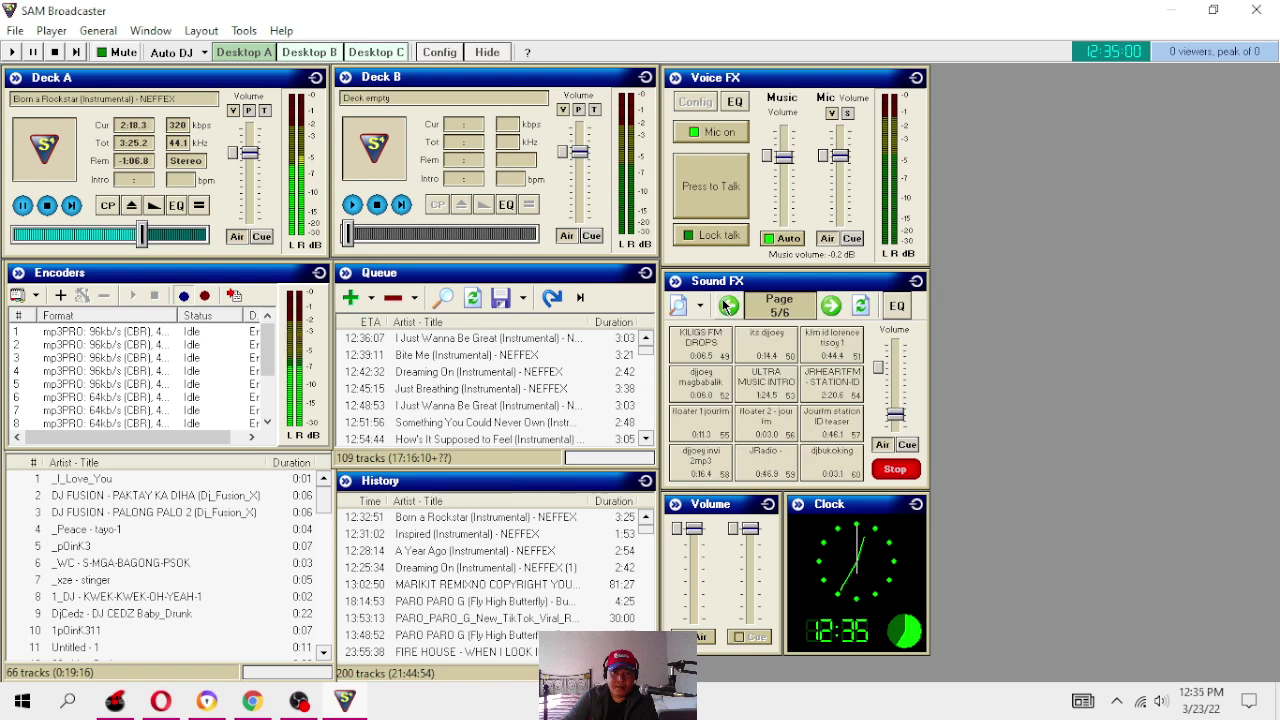
pyautogui.moveTo(893, 415); pyautogui.dragTo(893, 367)
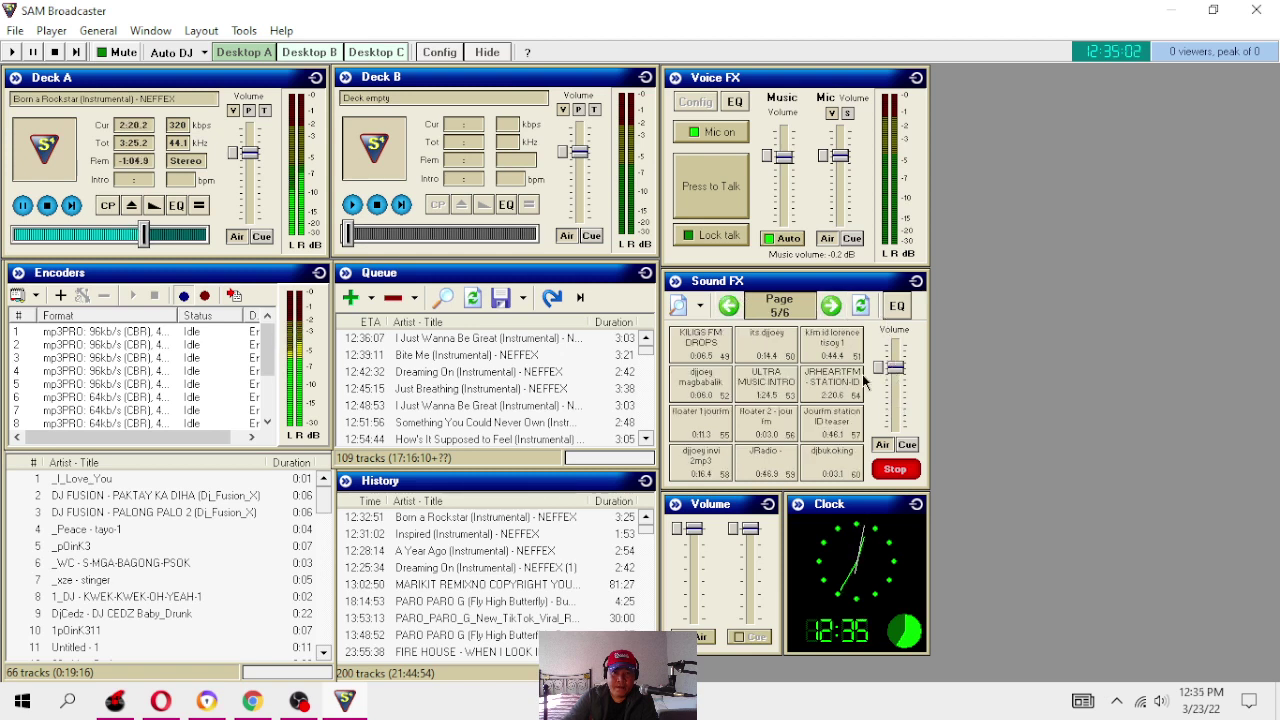
pyautogui.click(712, 466)
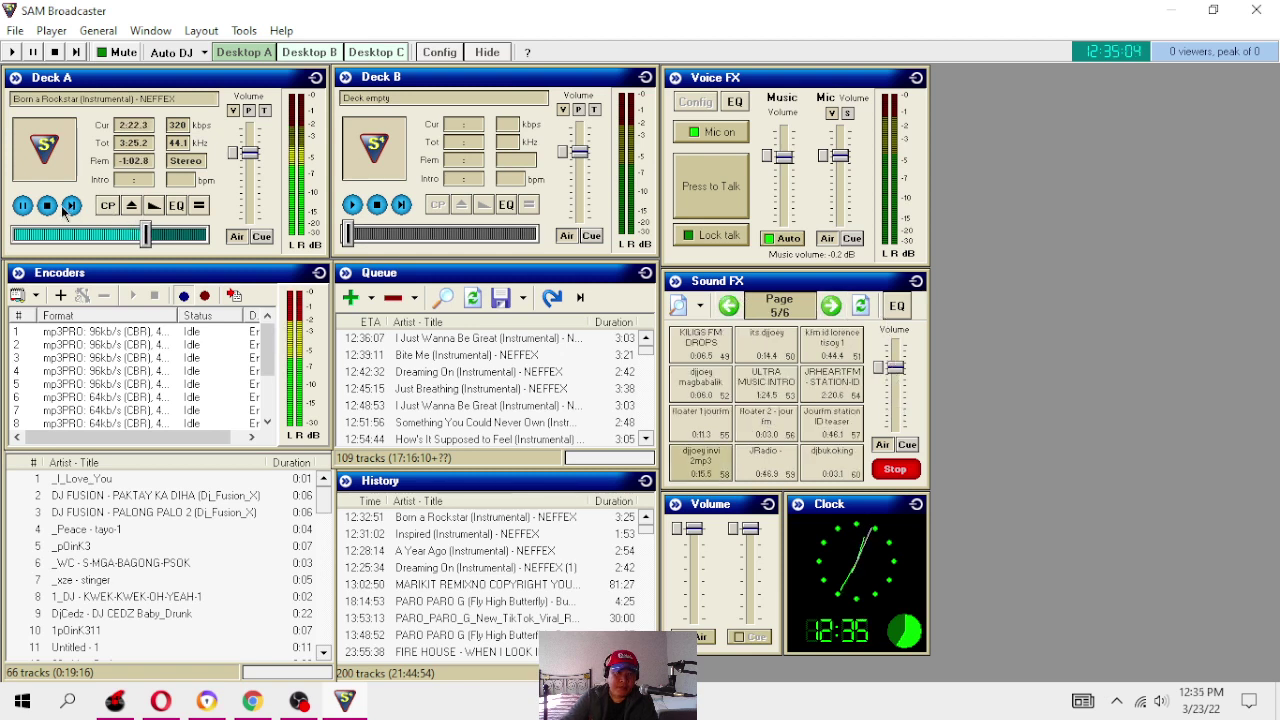
pyautogui.click(50, 206)
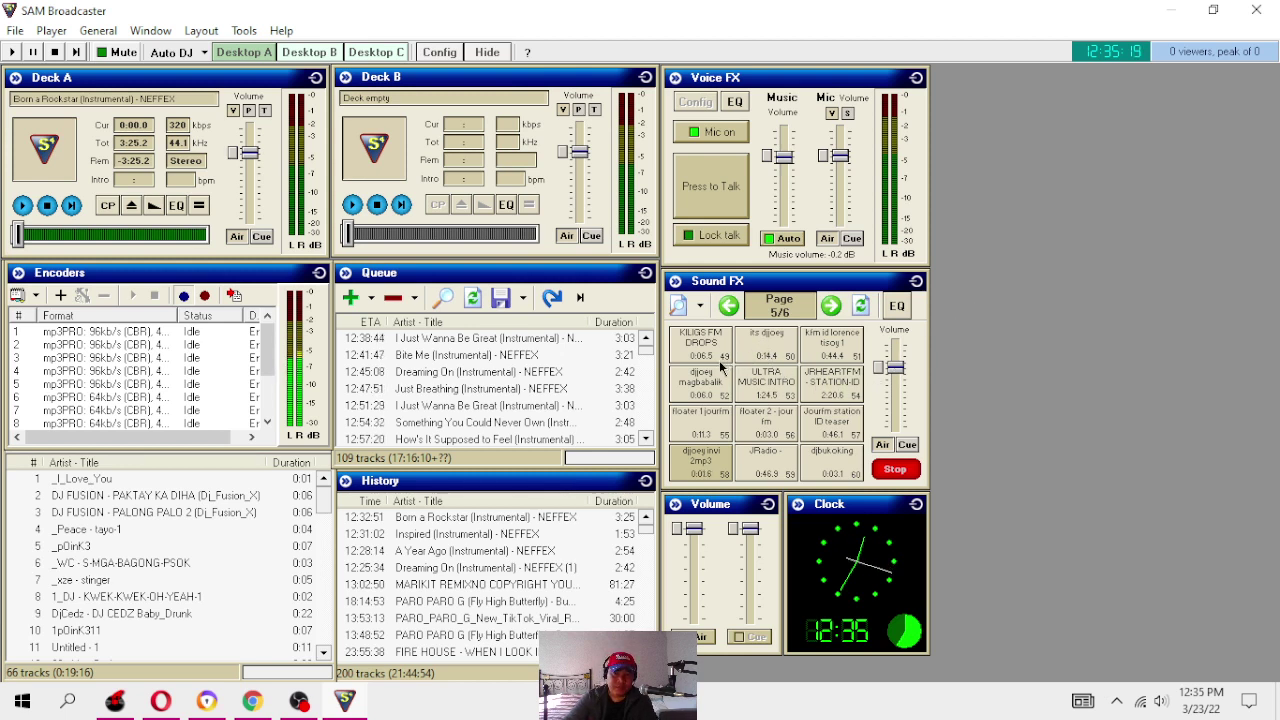
# Step: Play pad 50 from page 5 of the Sound FX pads, and start the loaded track on Deck A
pyautogui.click(757, 352)
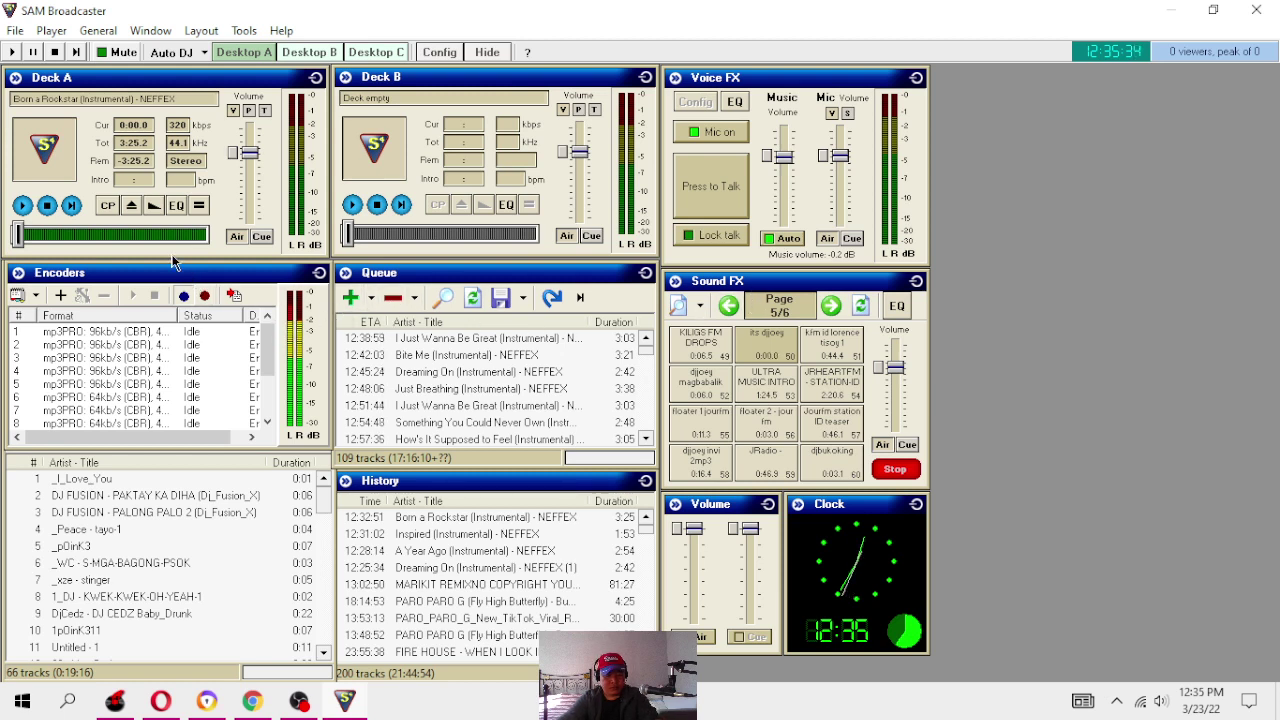
pyautogui.click(21, 206)
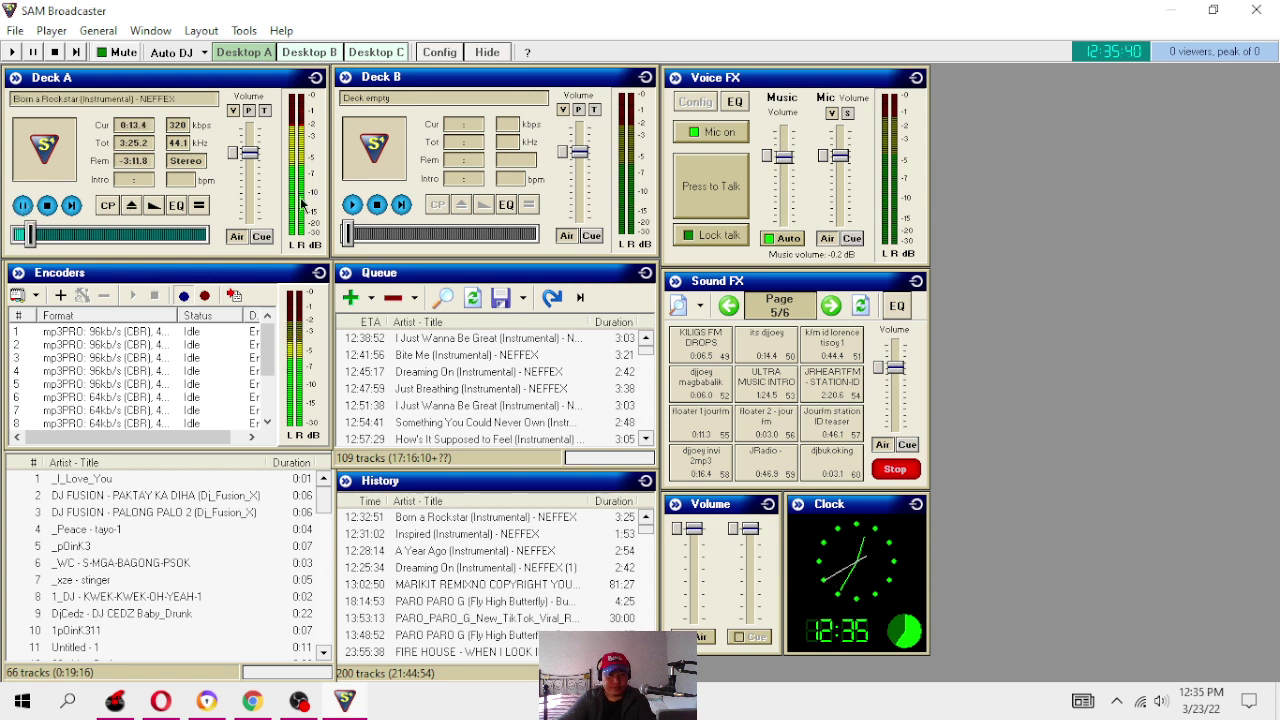
# Step: Lower the music volume to -10.4 dB for talking, and raise it to -0.9 dB after turning Lock talk off
pyautogui.moveTo(784, 157); pyautogui.dragTo(788, 210)
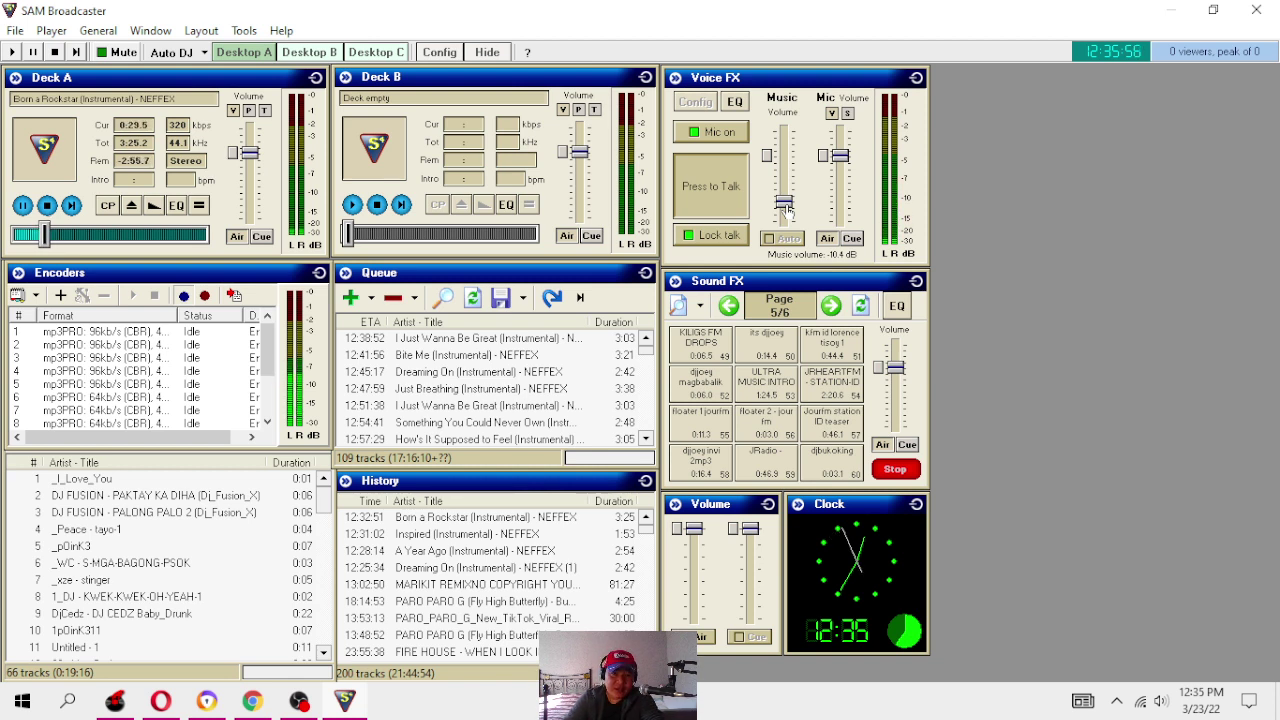
pyautogui.click(724, 238)
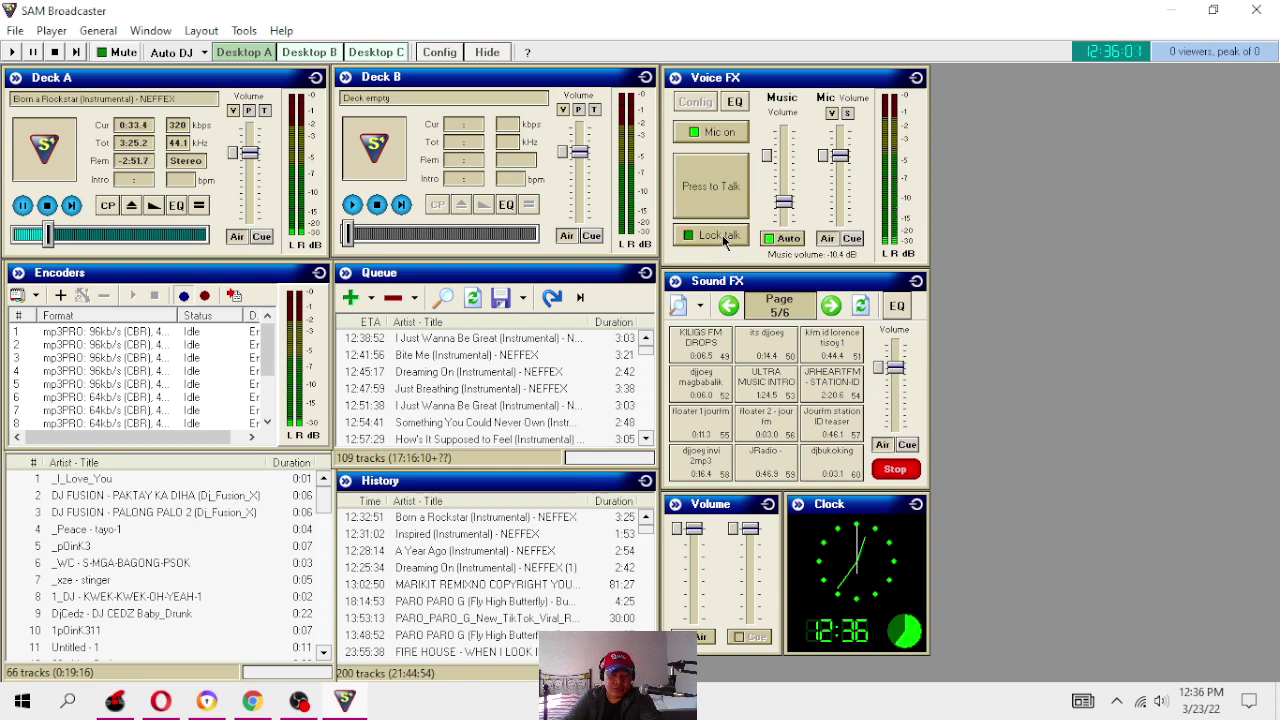
pyautogui.moveTo(787, 203); pyautogui.dragTo(787, 149)
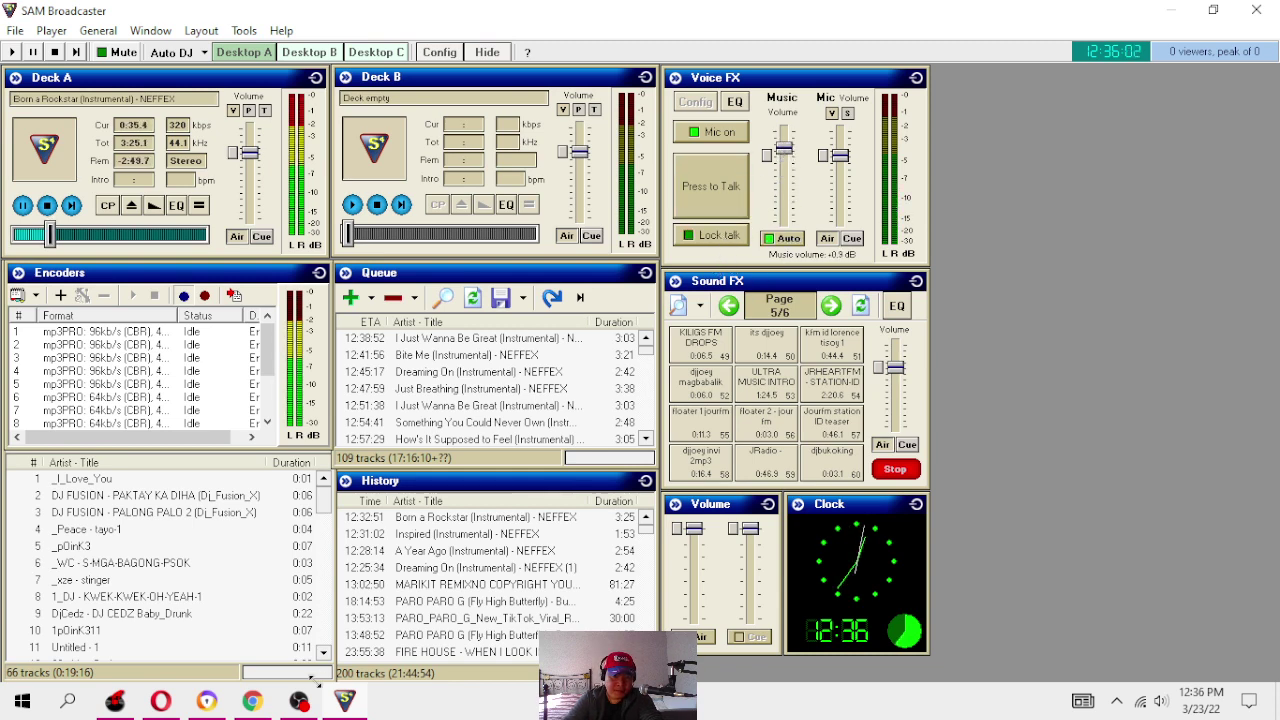
# Step: Switch to the OBS Studio window to reach its recording controls
pyautogui.click(301, 703)
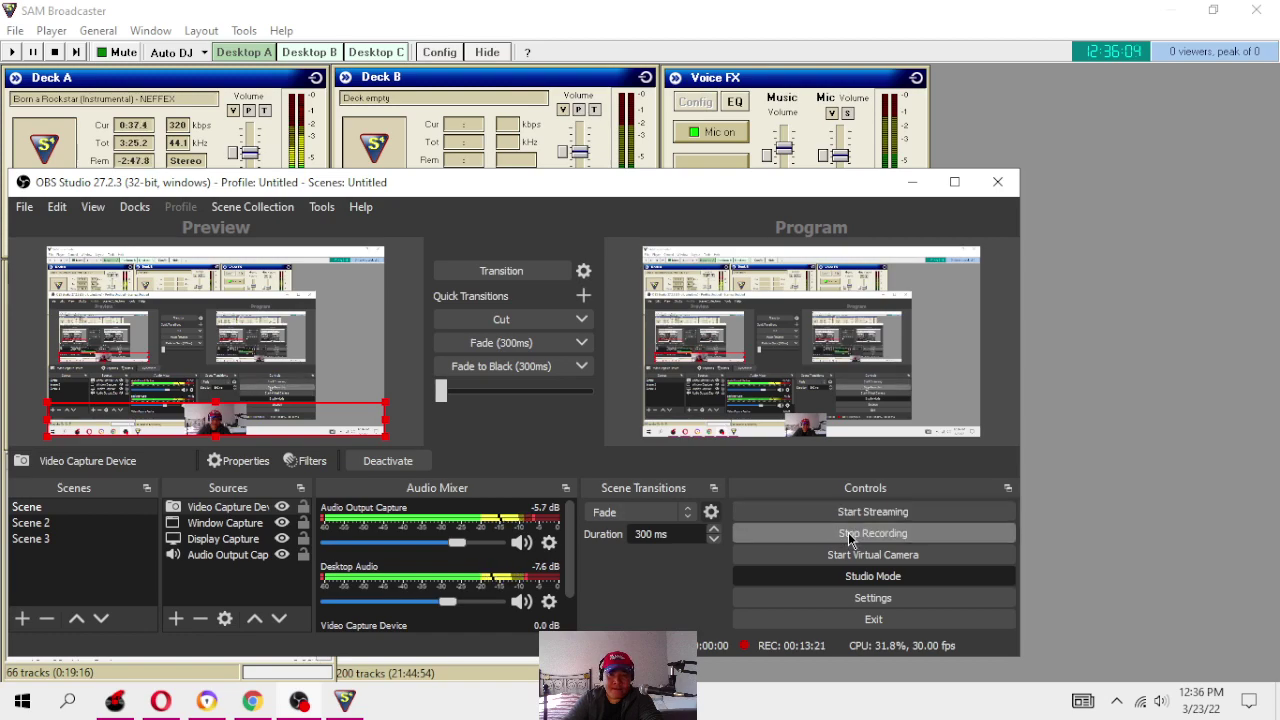